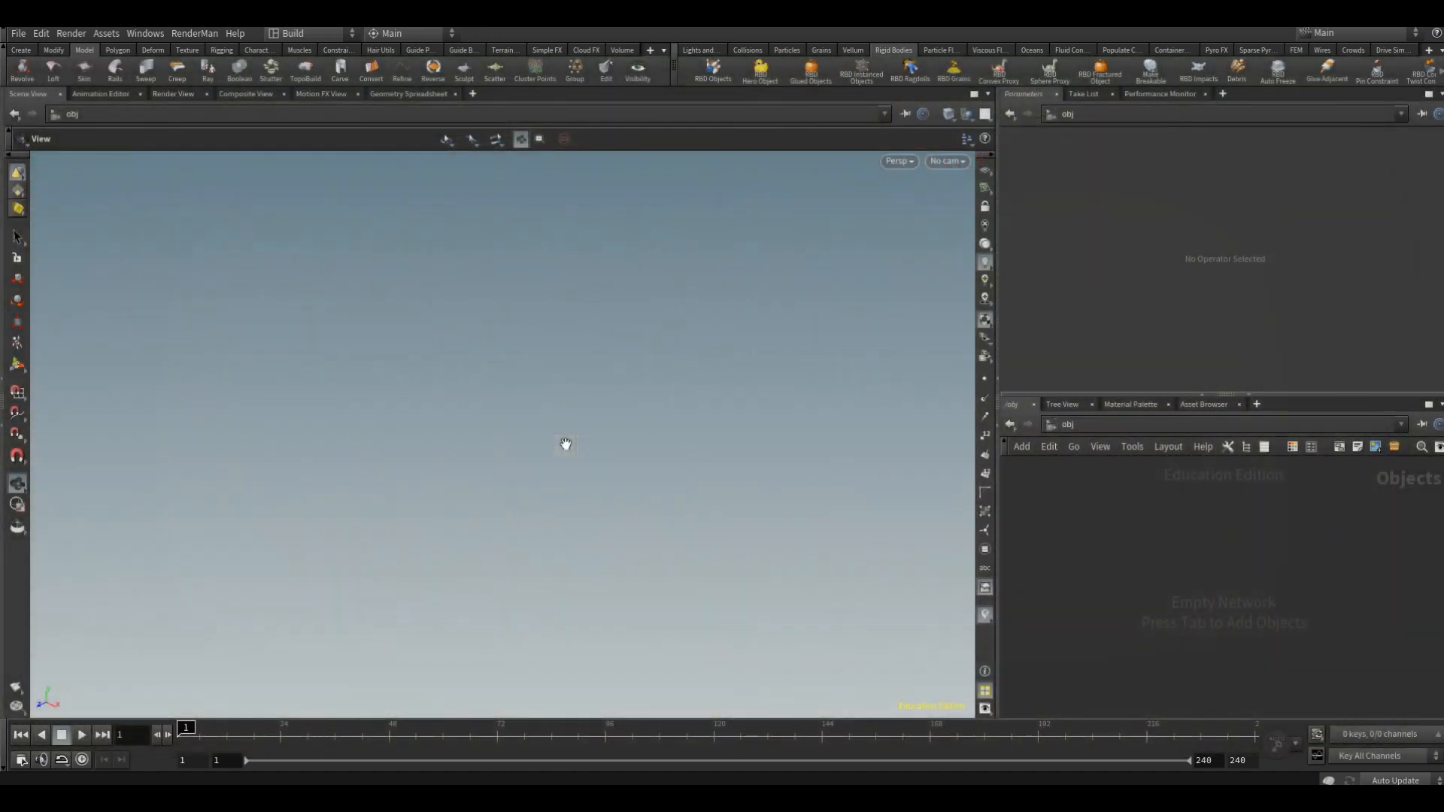
Step: Create a polygon mesh sphere and a box, both at the world origin
left_click(21, 50)
left_click(60, 68)
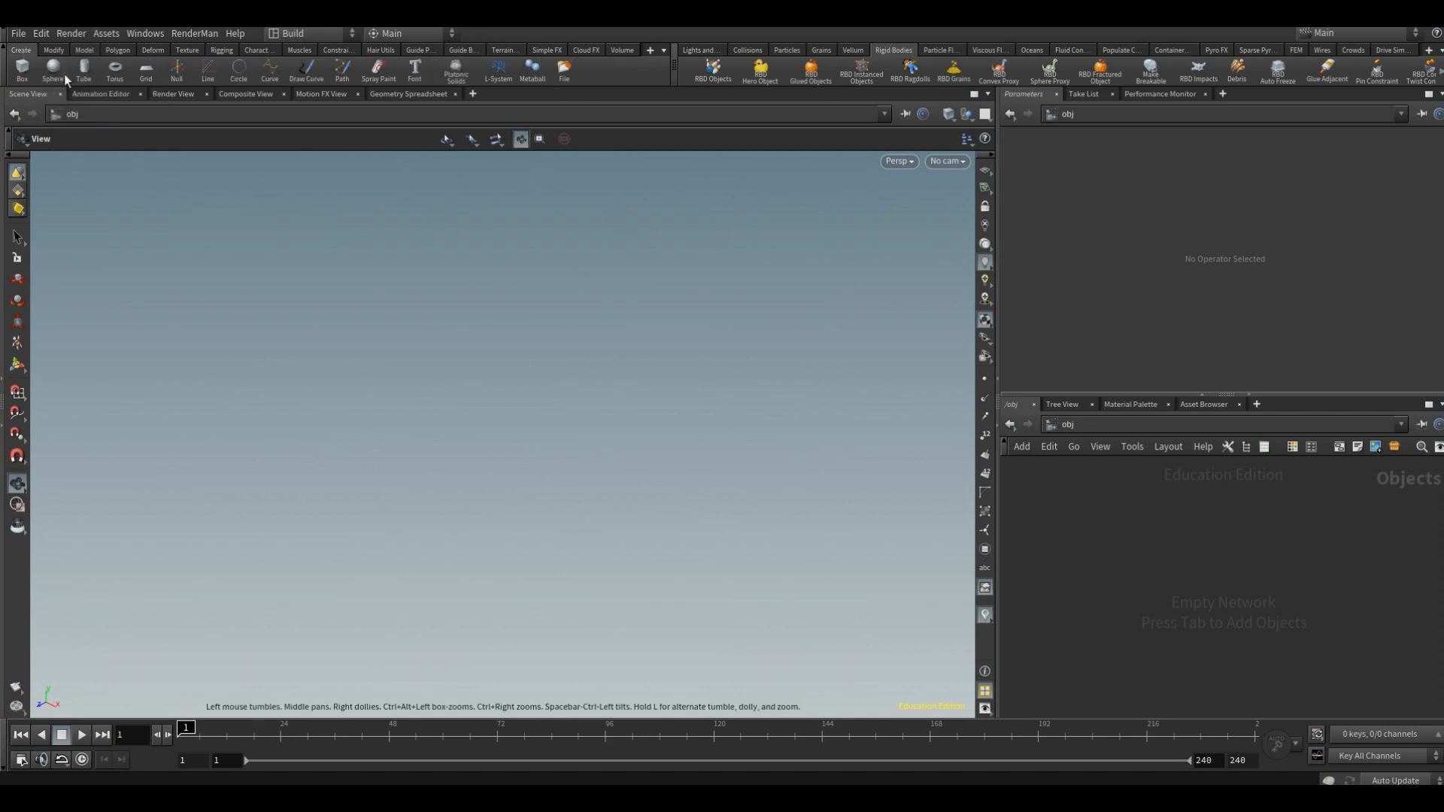
key("Return")
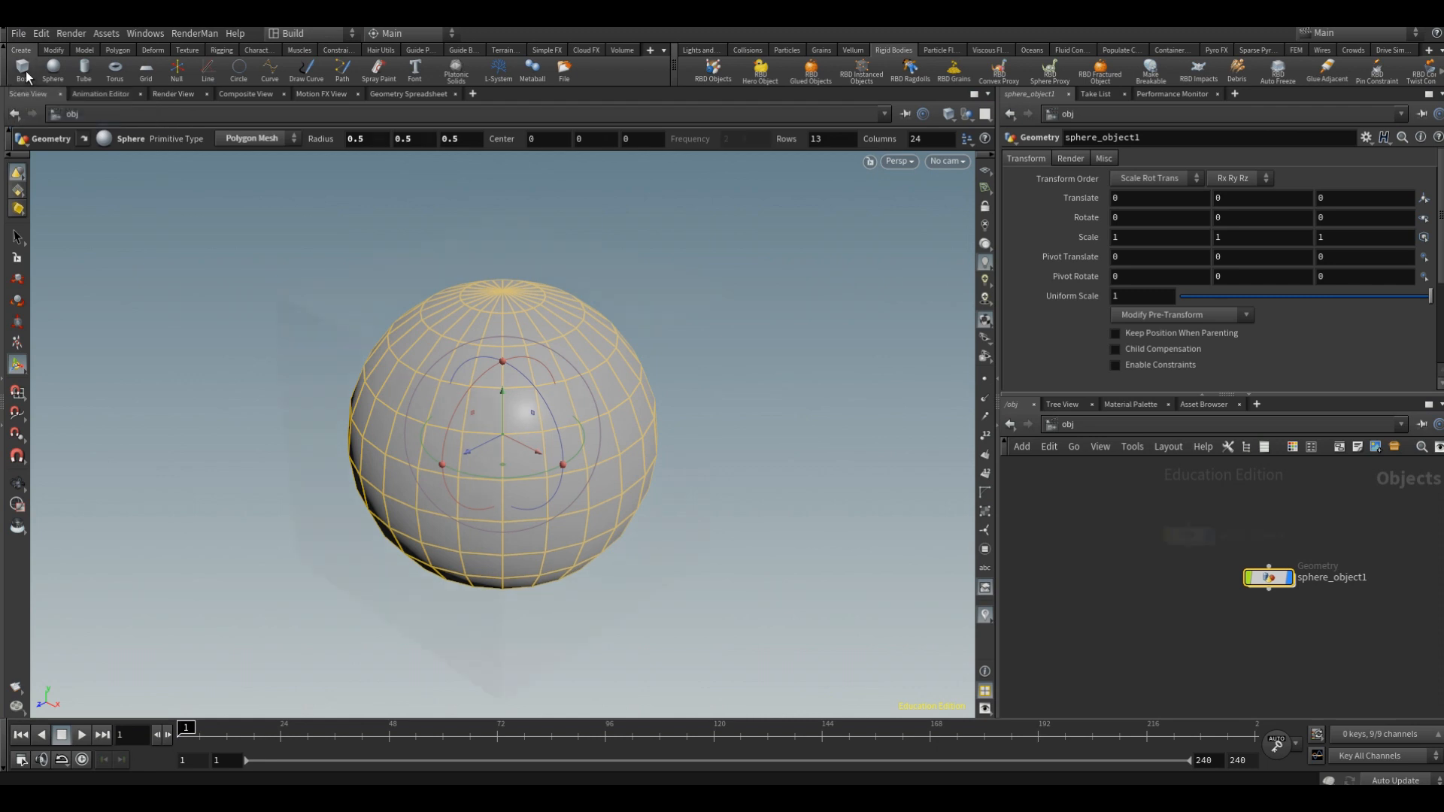
left_click(22, 70)
key("Return")
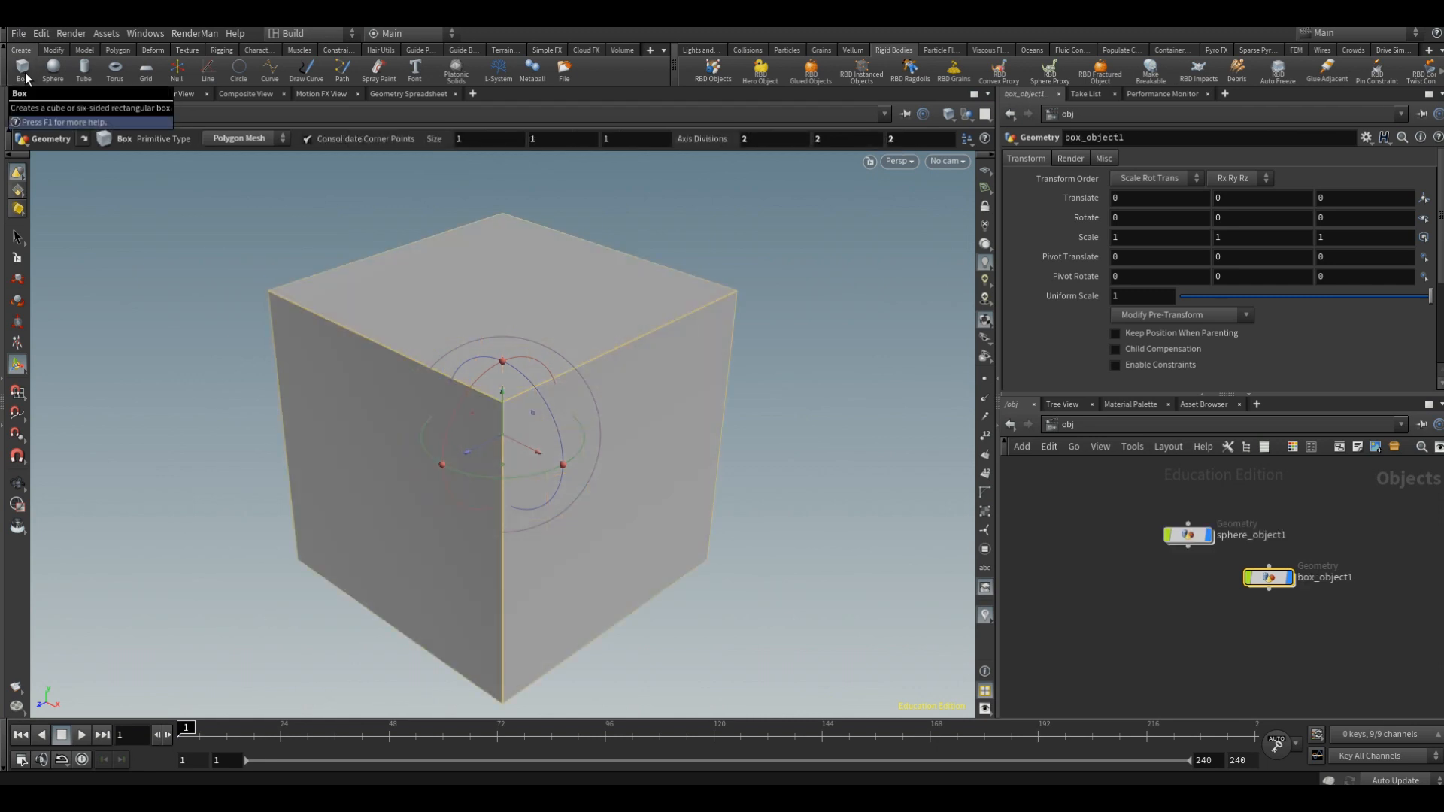
Step: Set the sphere's Uniform Scale to 2 inside its geometry network and return to the object level
left_click(1189, 536)
double_click(1191, 536)
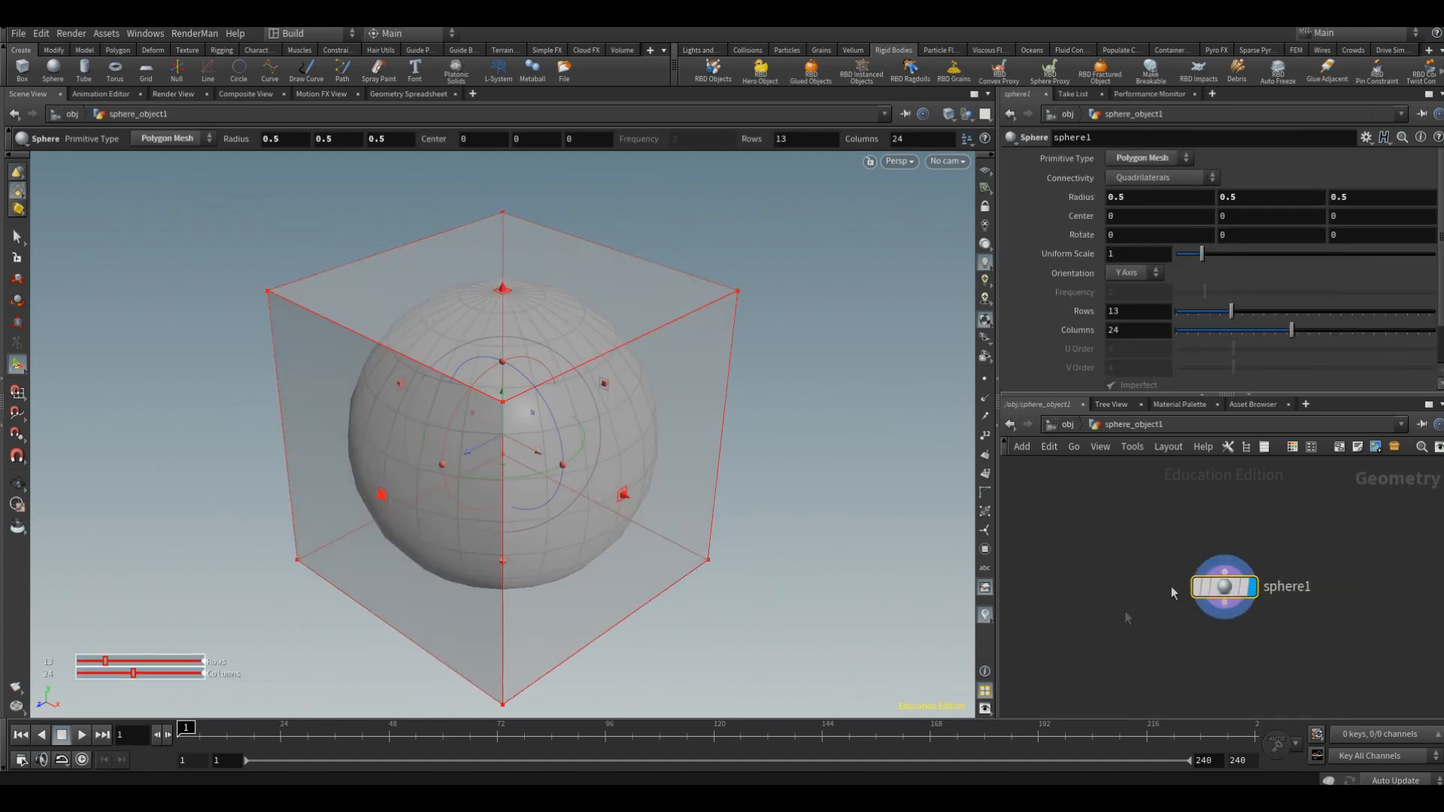
left_click_drag(1119, 255, 1053, 237)
type("2")
key("Return")
left_click(1099, 554)
key("u")
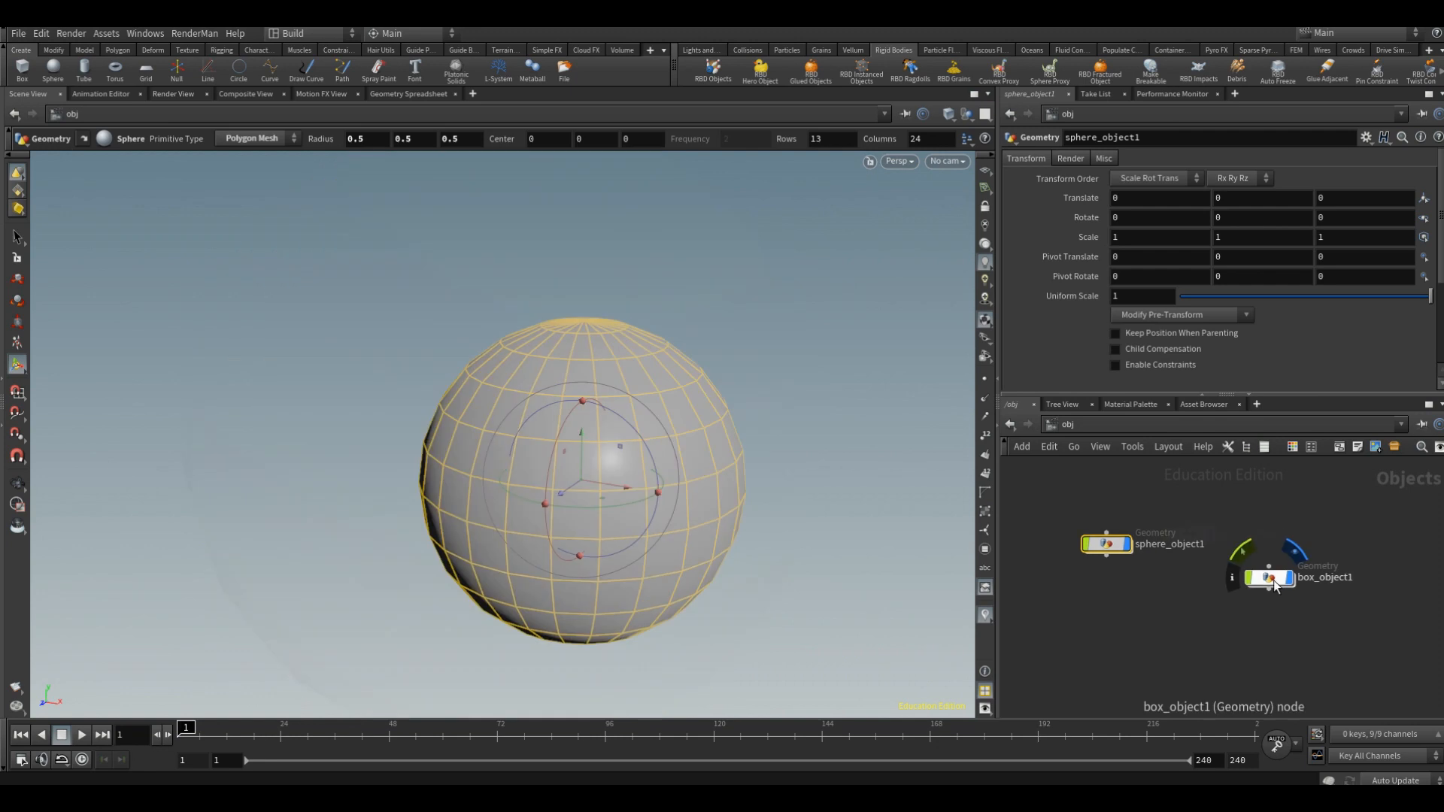
Step: Add a Transform node below the box node inside the box object, connected to its output
double_click(1273, 582)
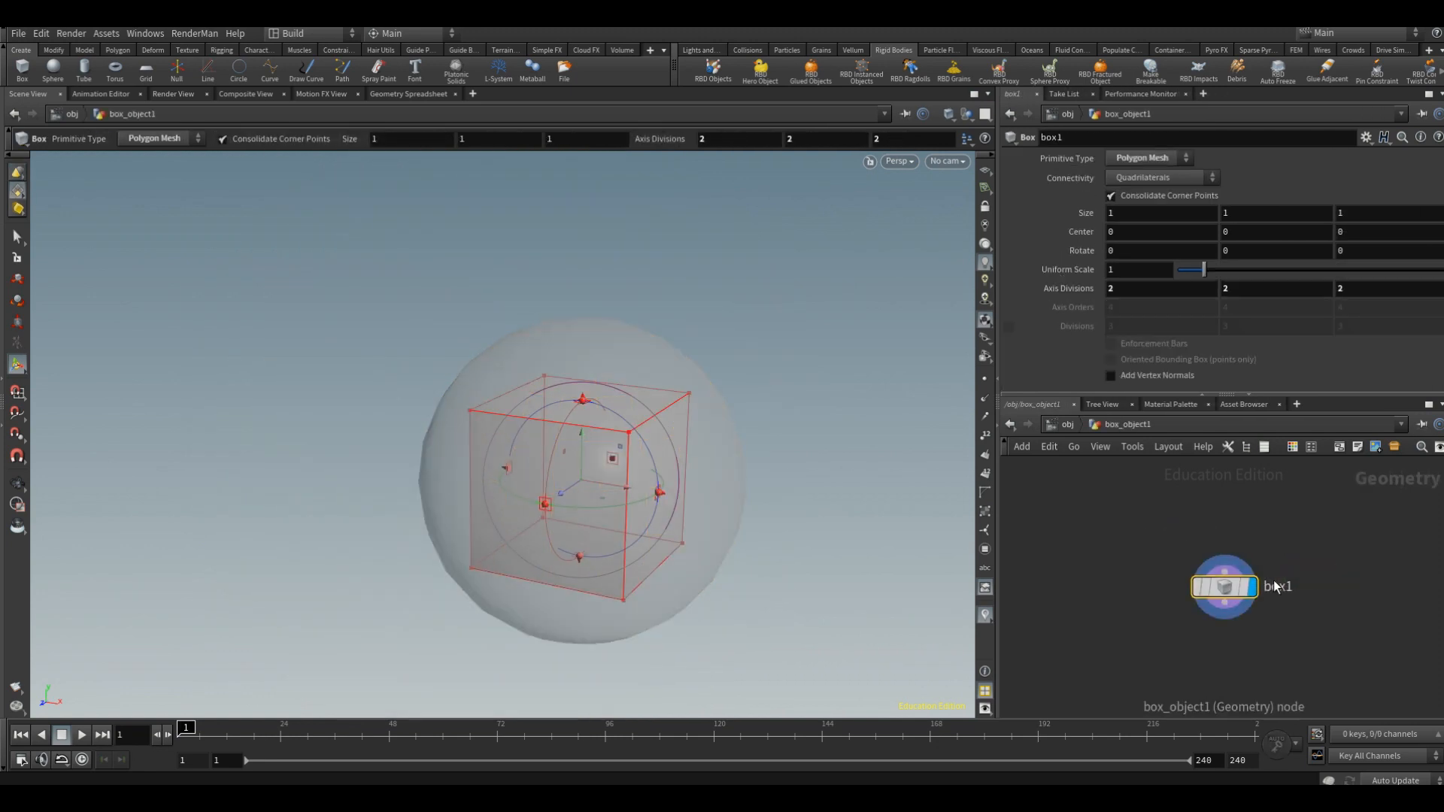
key("Tab")
type("tran")
key("Return")
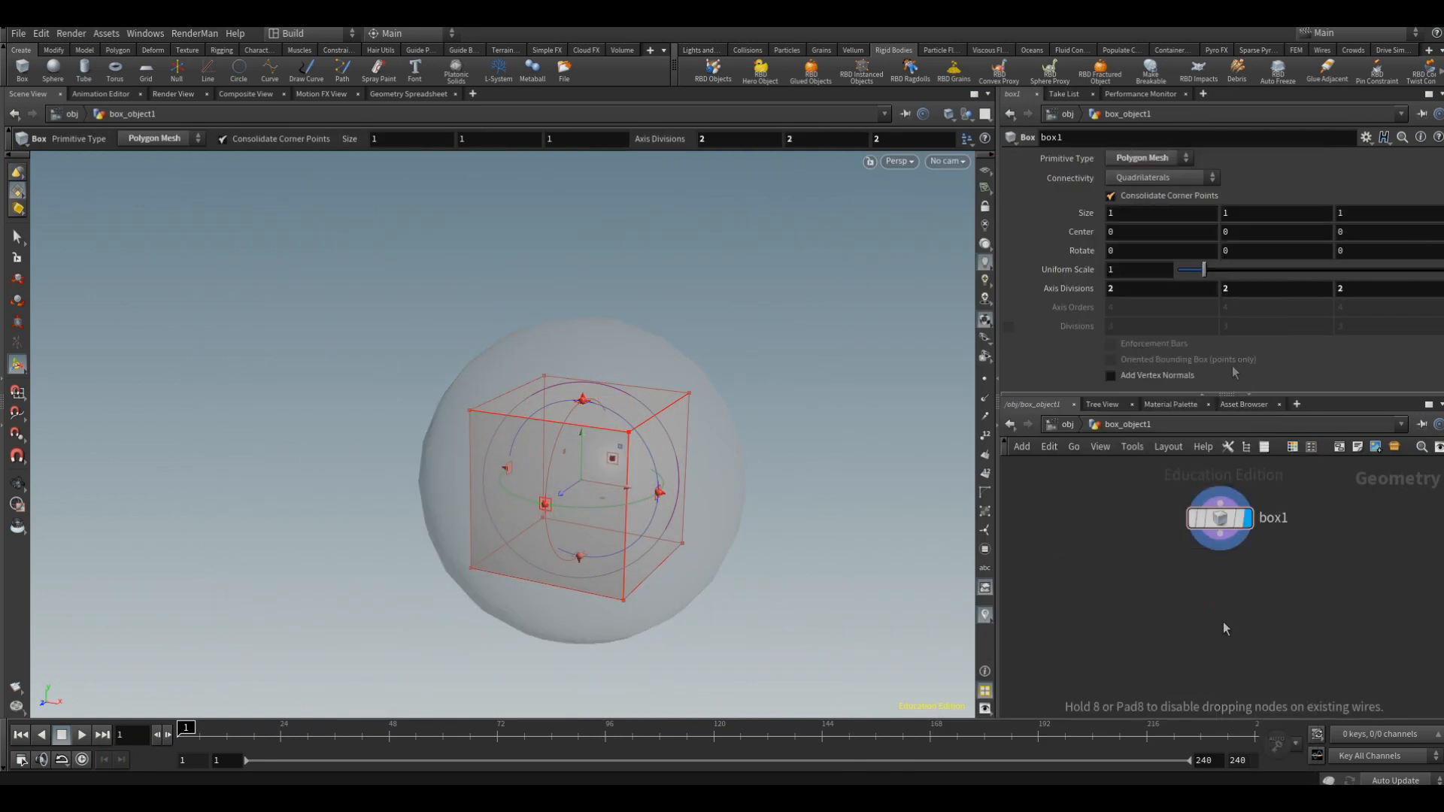
left_click(1221, 599)
mouse_move(1285, 490)
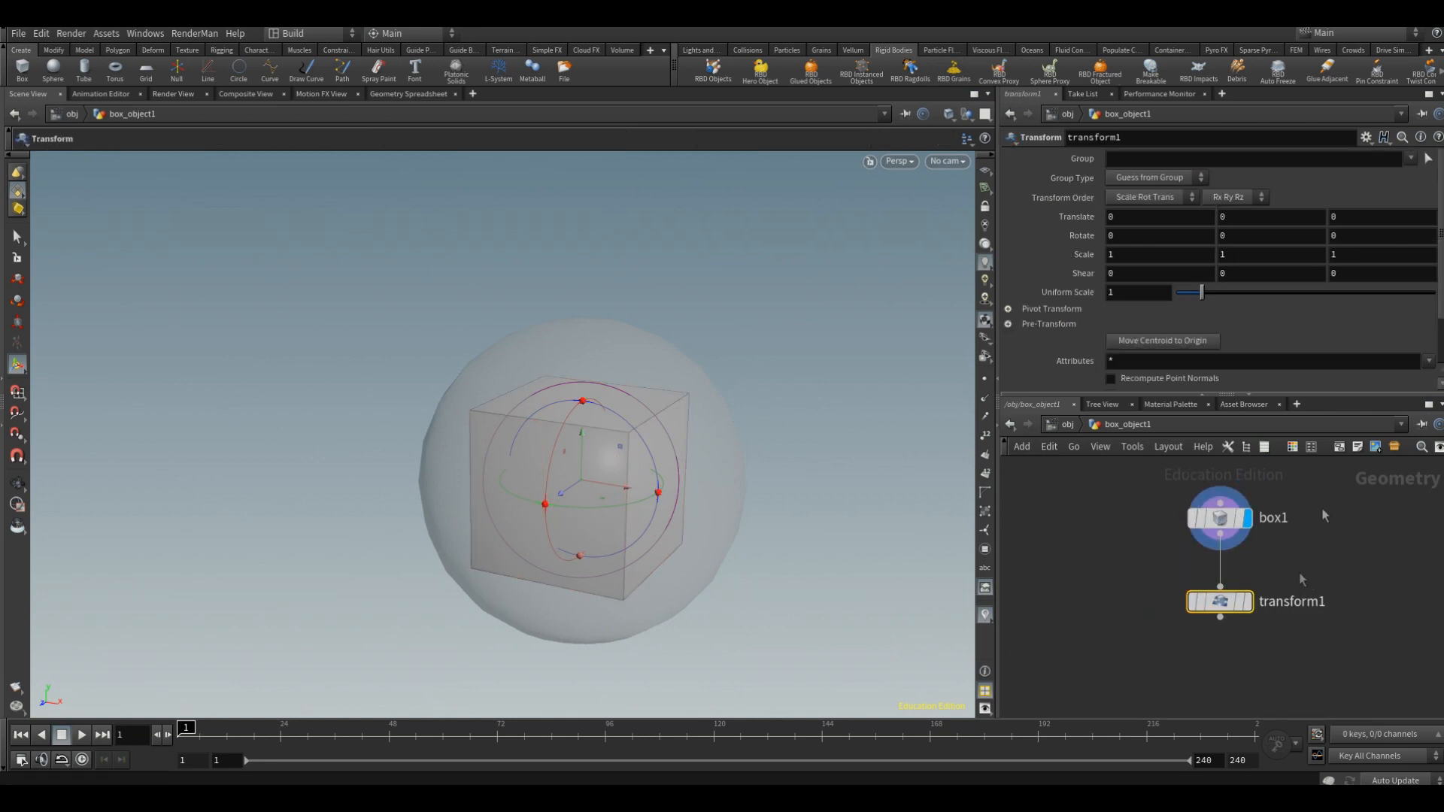
Step: Display the Transform node, raise the box about 1.05 units in Y, and return to the object level
left_click(1246, 601)
left_click_drag(580, 449, 598, 271)
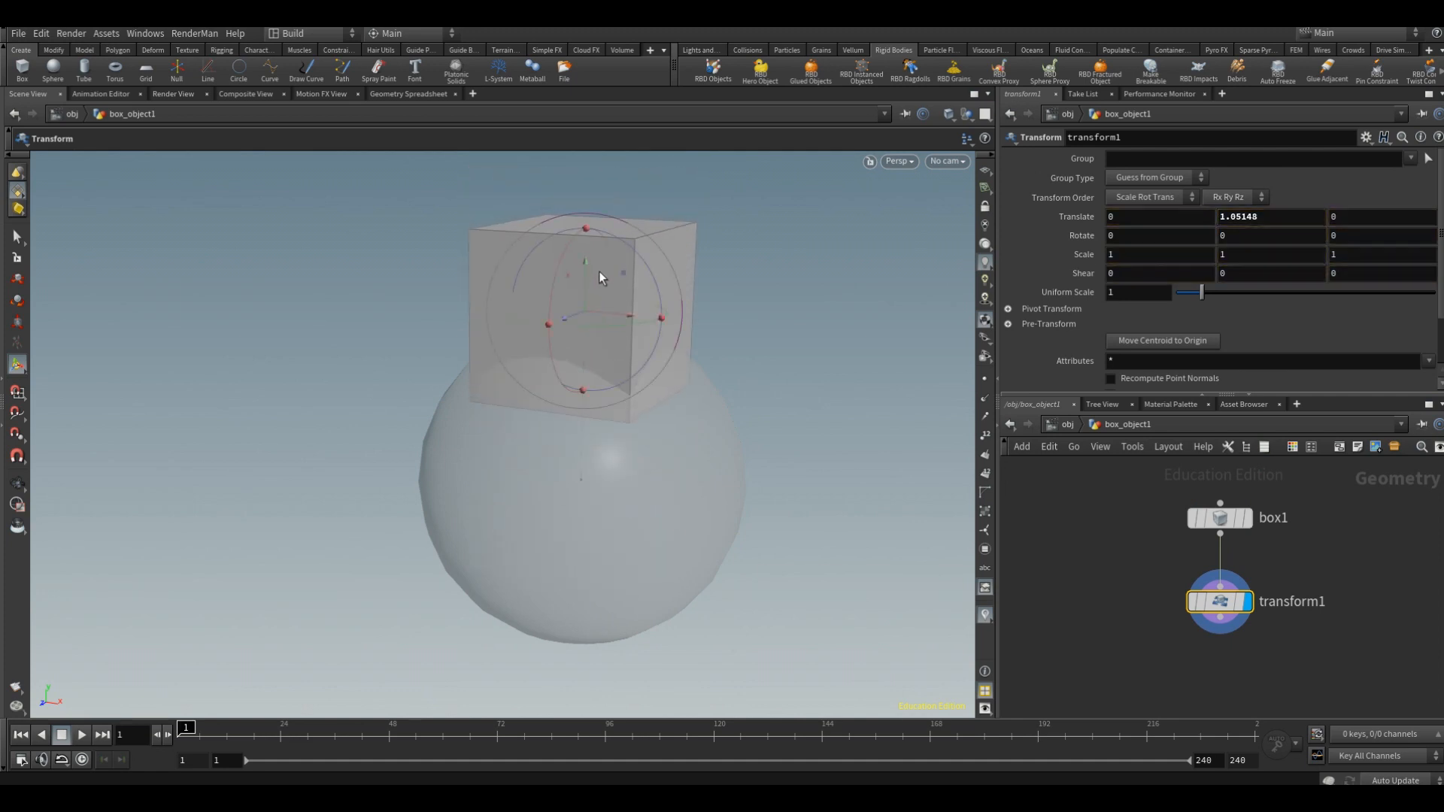
key("u")
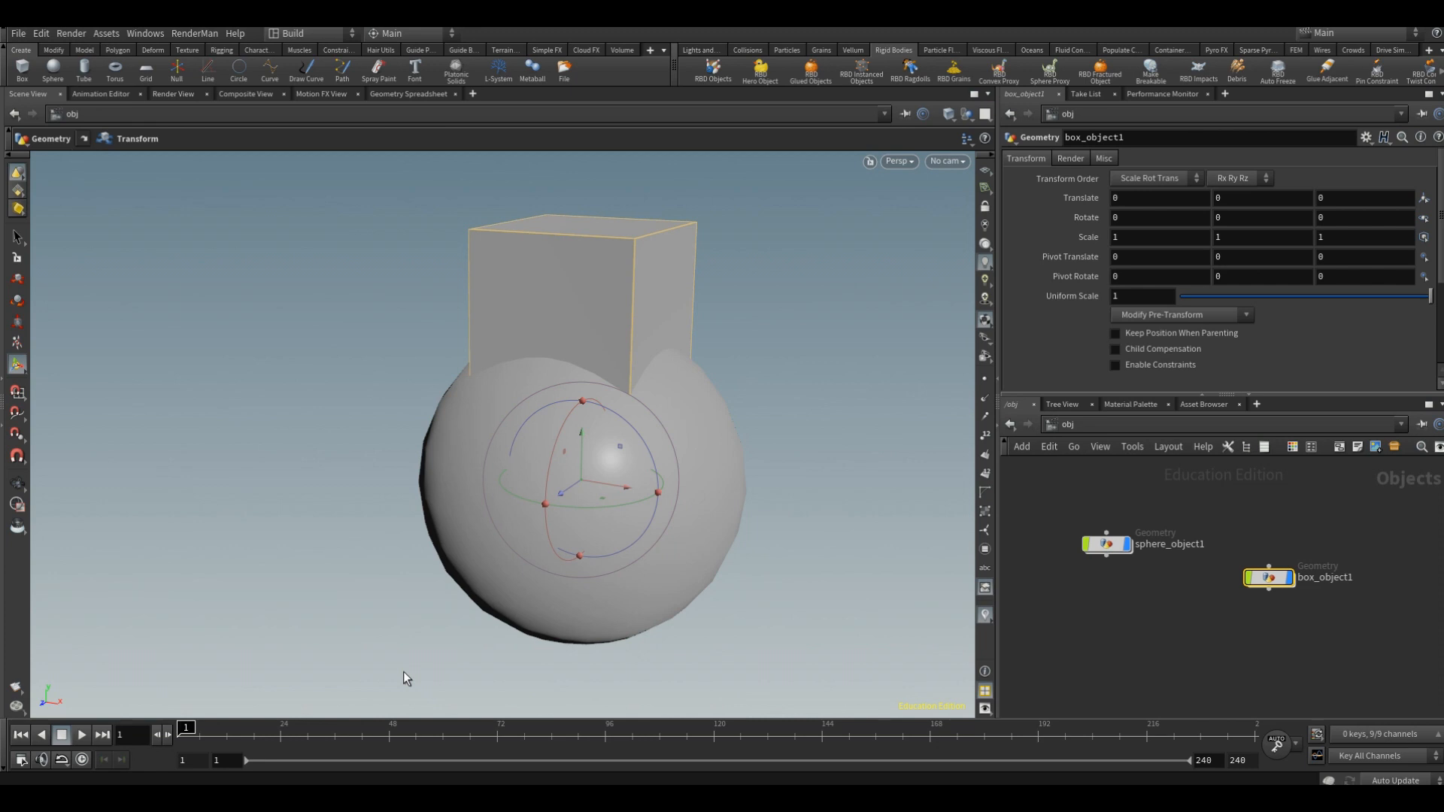
Step: Apply the Shatter tool to the sphere object
left_click(1106, 545)
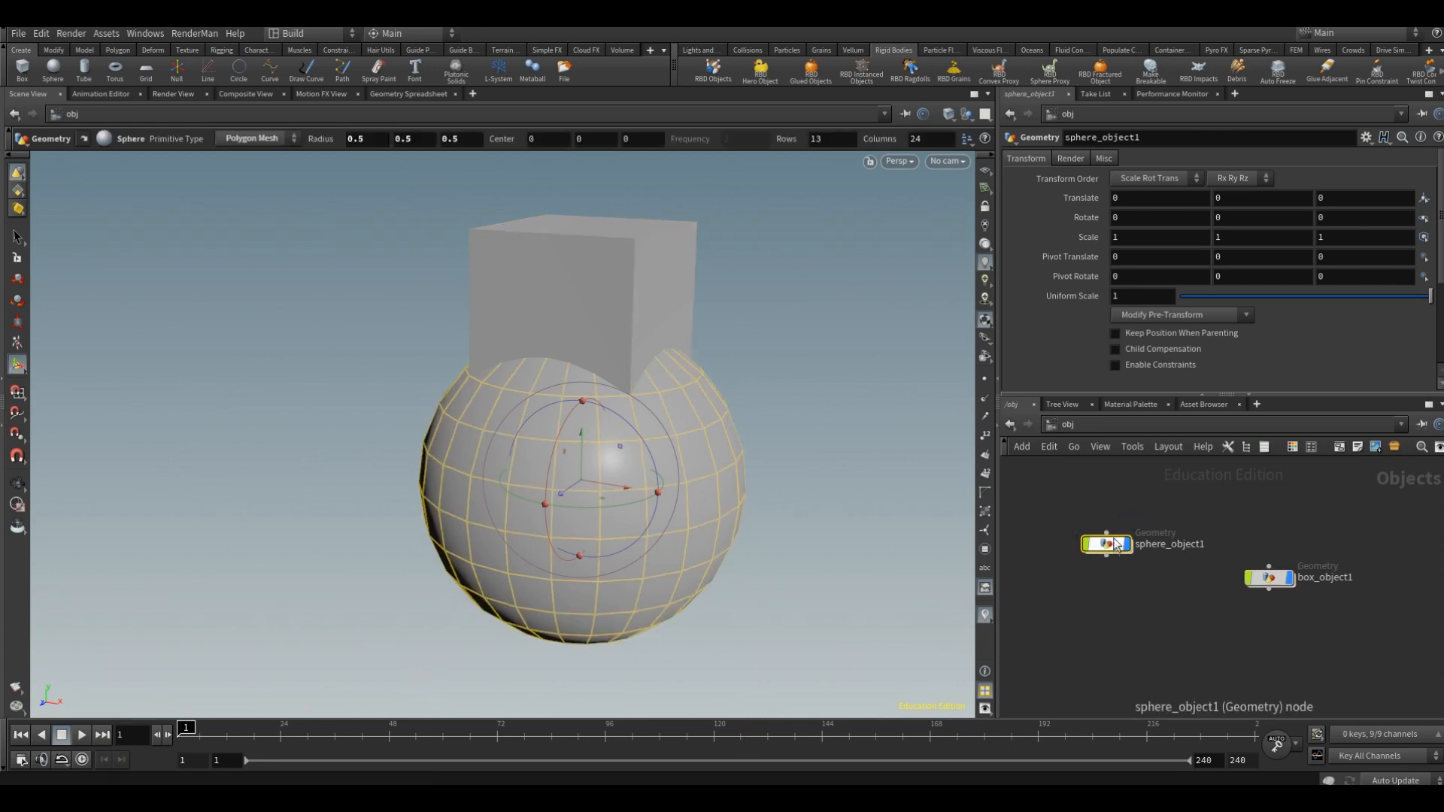
left_click(82, 51)
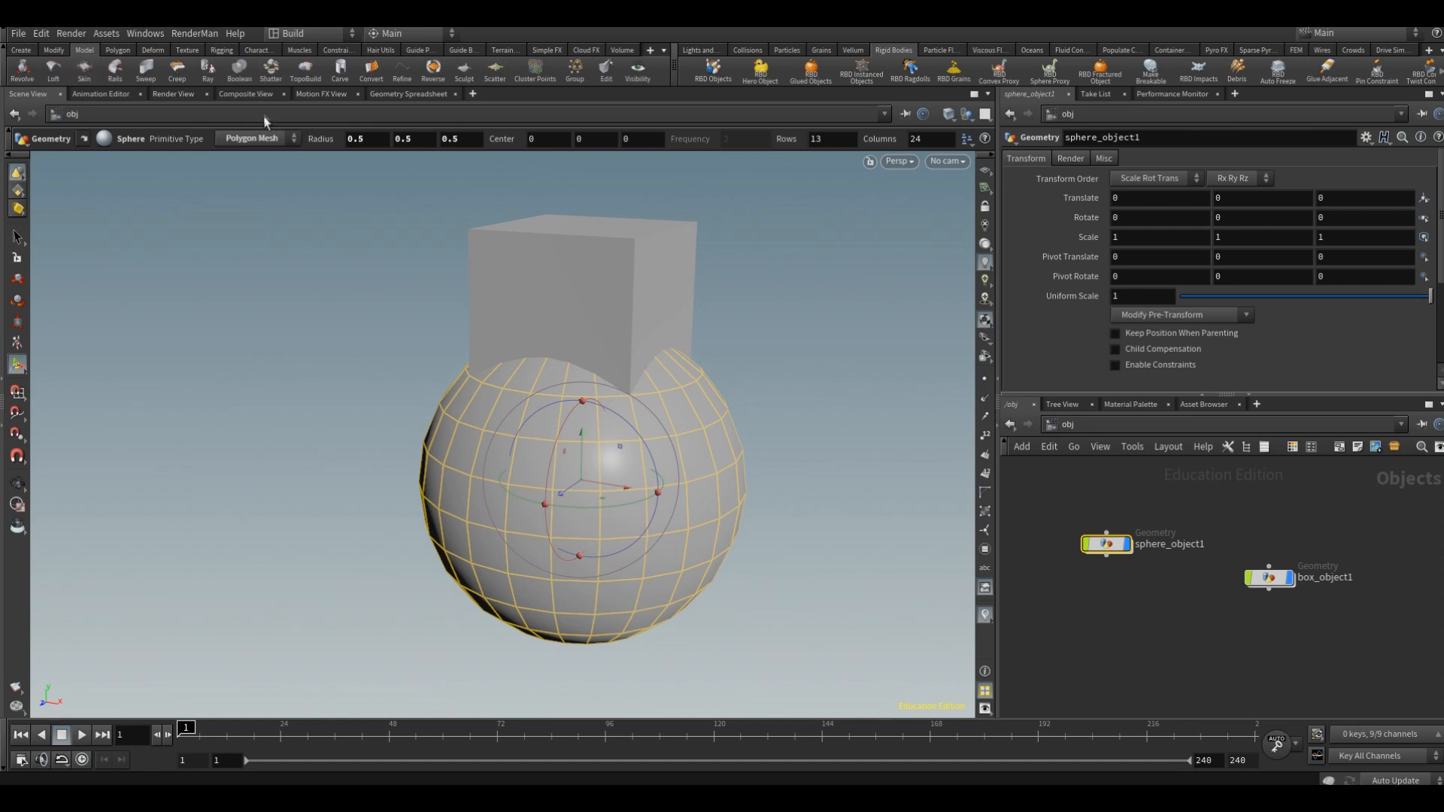
left_click(271, 69)
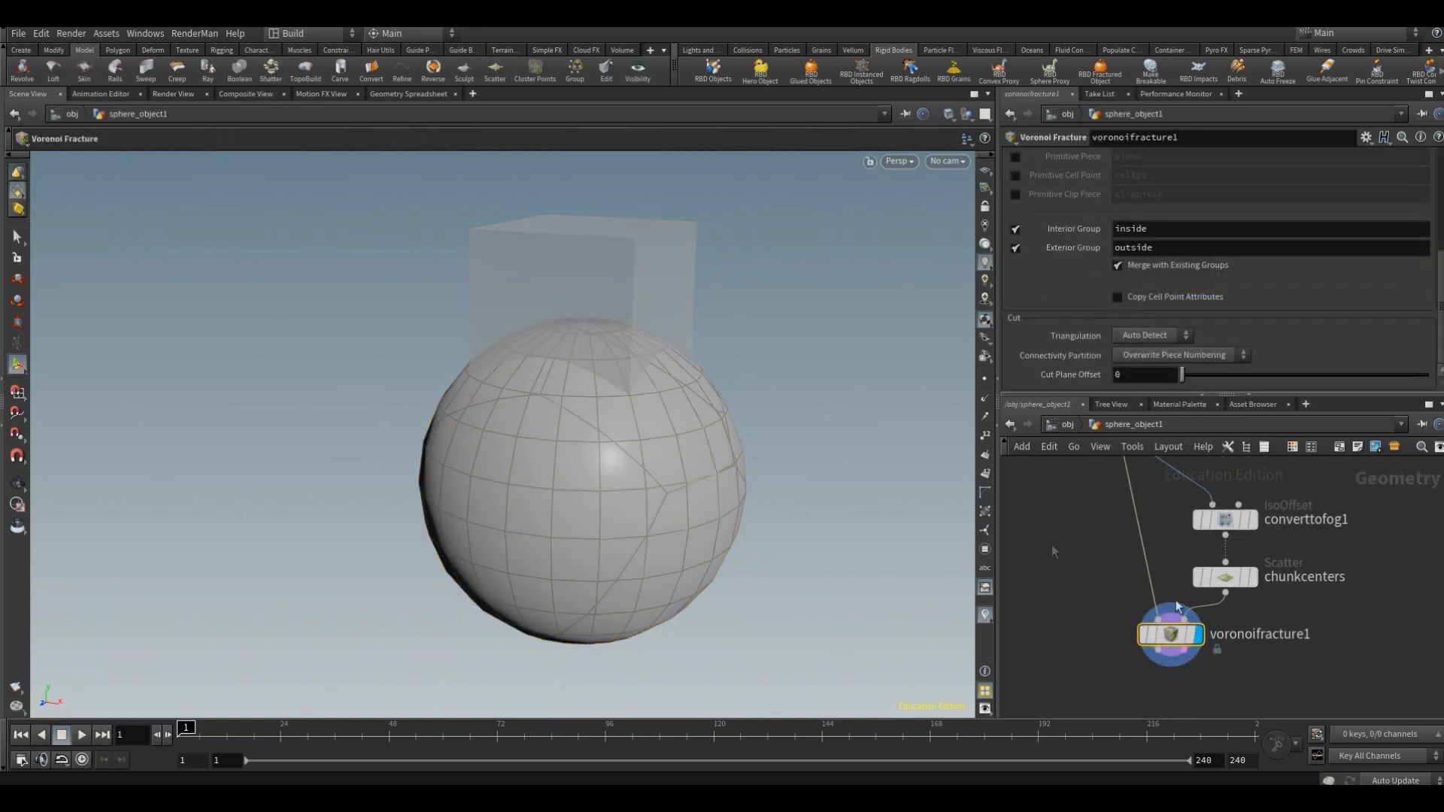
Step: Set the Force Total Count of the chunkcenters scatter node to 500 and return to the object level
left_click(1233, 574)
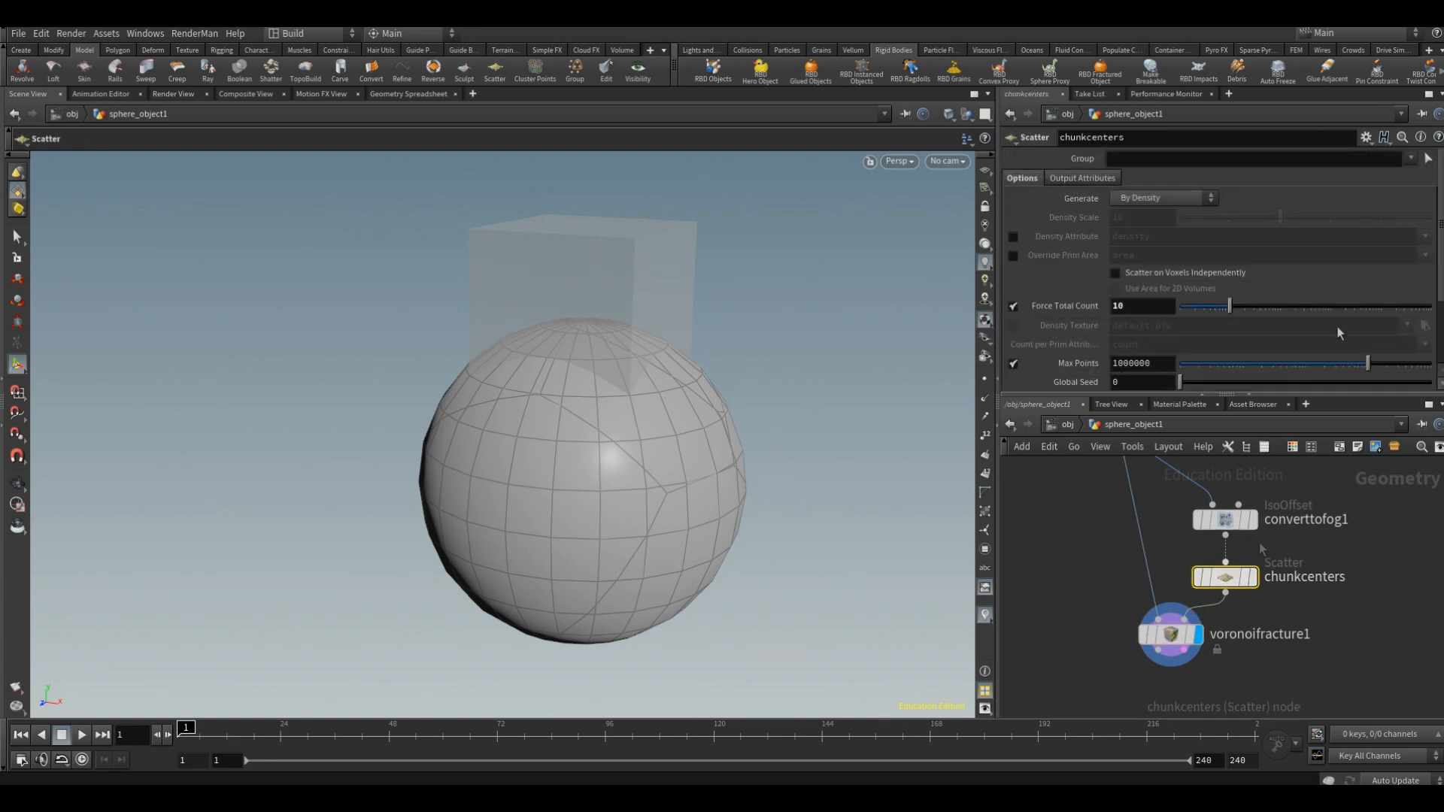
left_click(1142, 305)
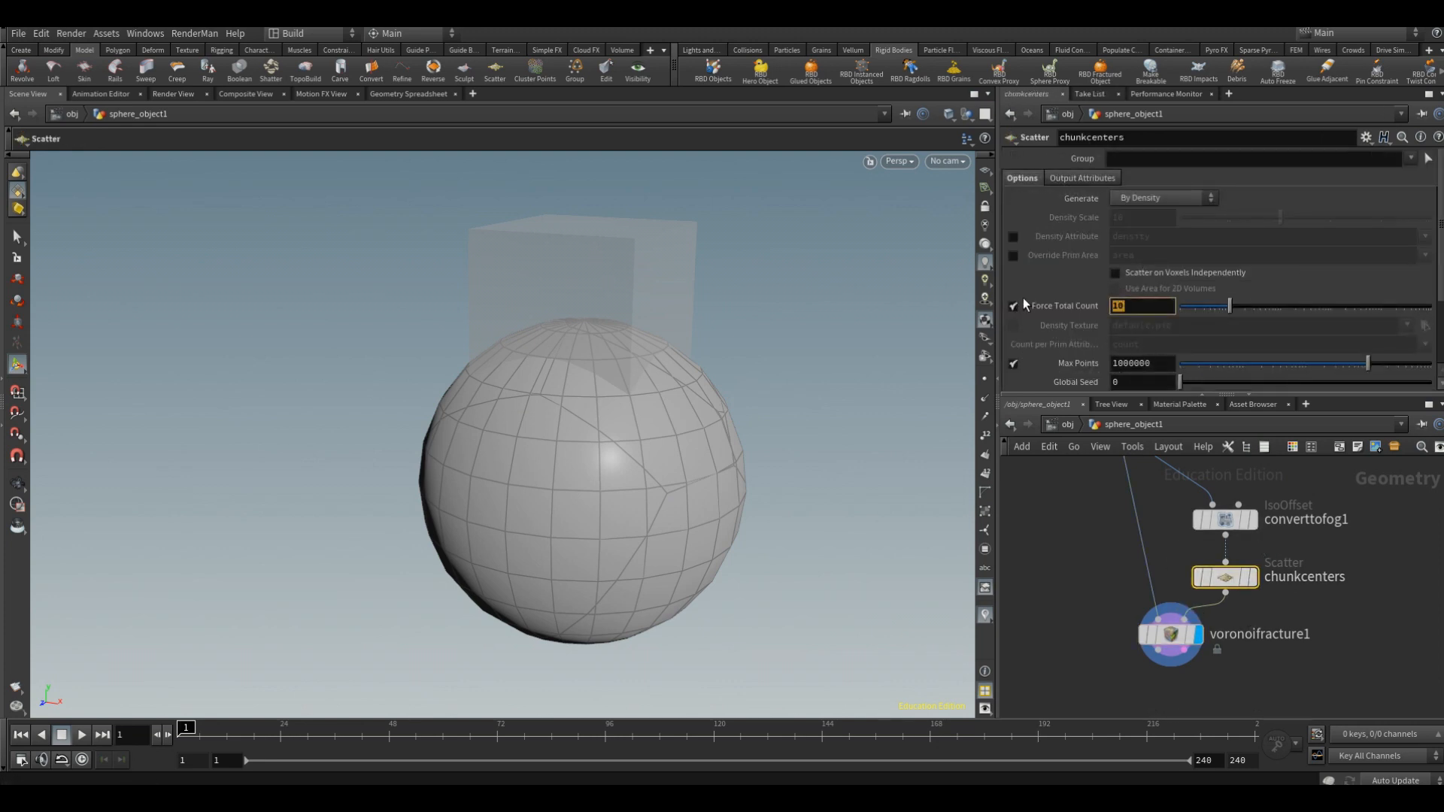
type("500")
key("Return")
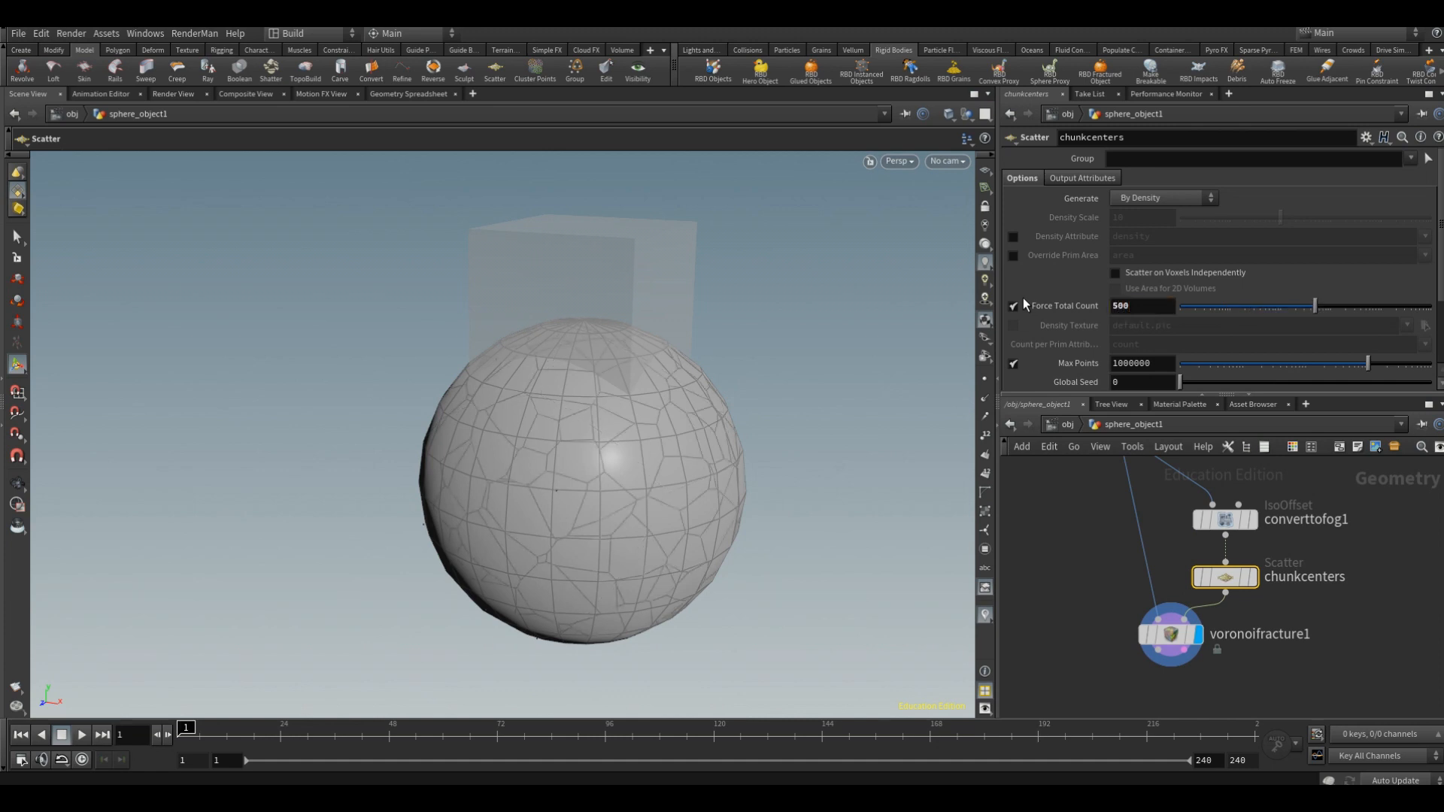
key("u")
Step: Turn the shattered sphere into an RBD Packed Object, briefly play the simulation and return it to frame 1
mouse_move(1110, 545)
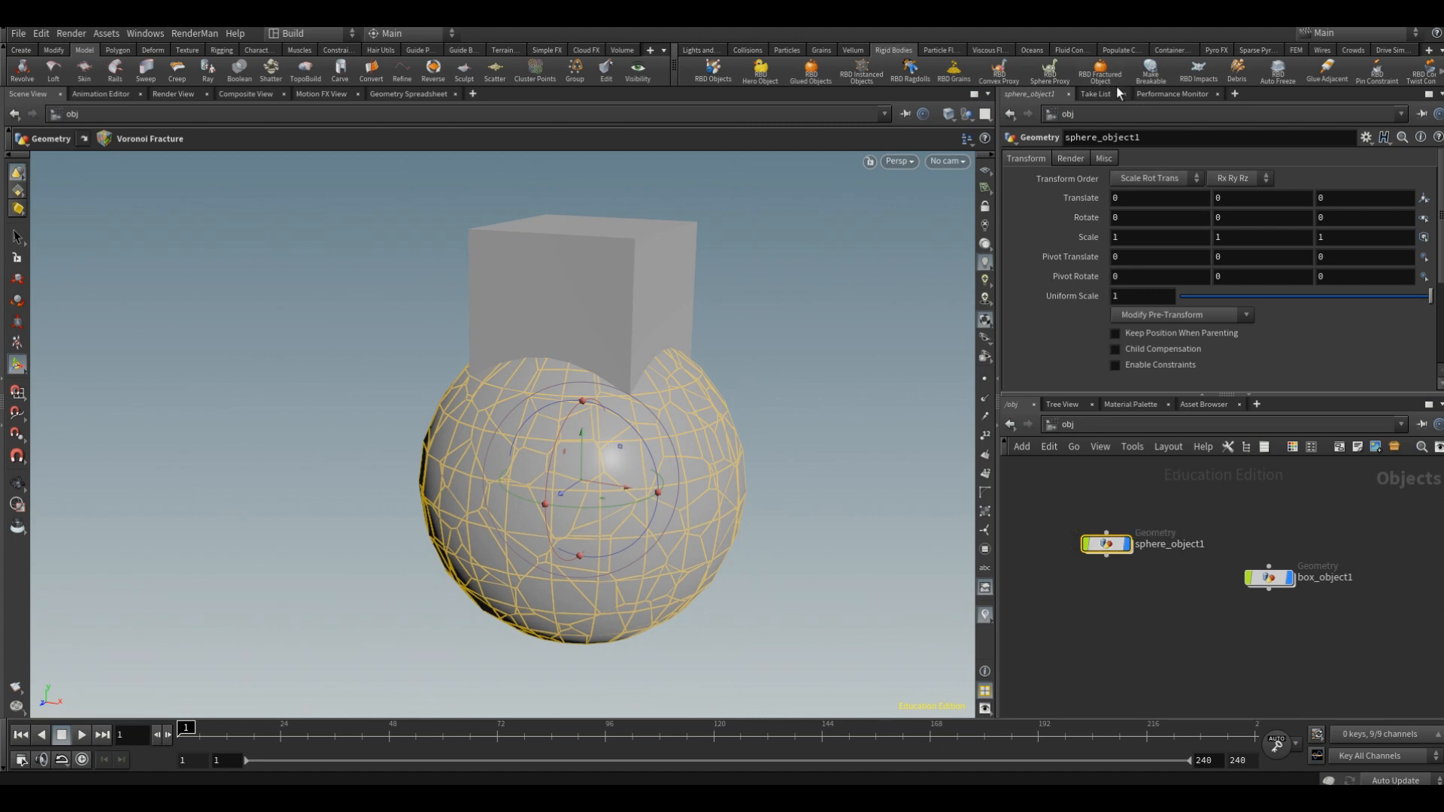
left_click(1103, 66)
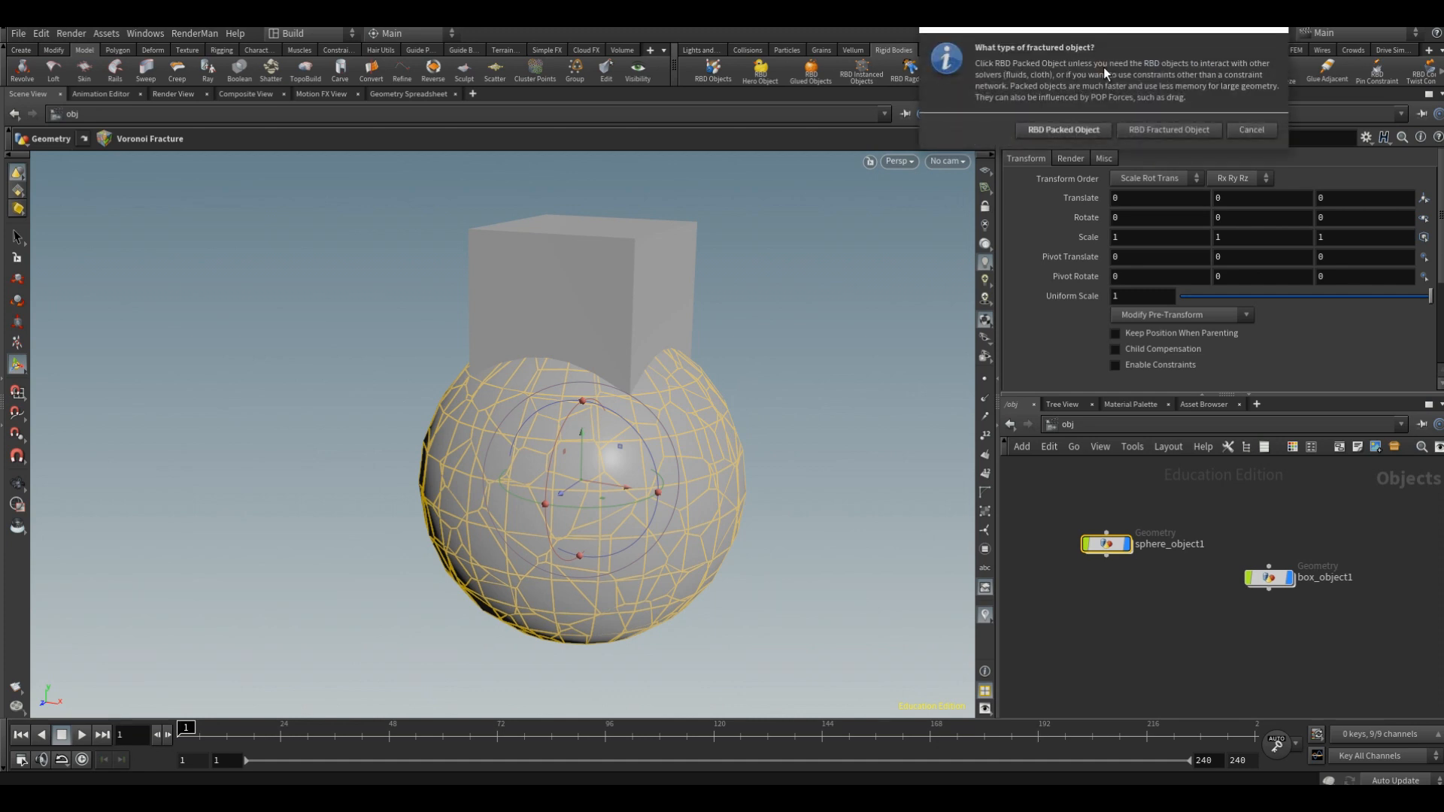
left_click(1073, 128)
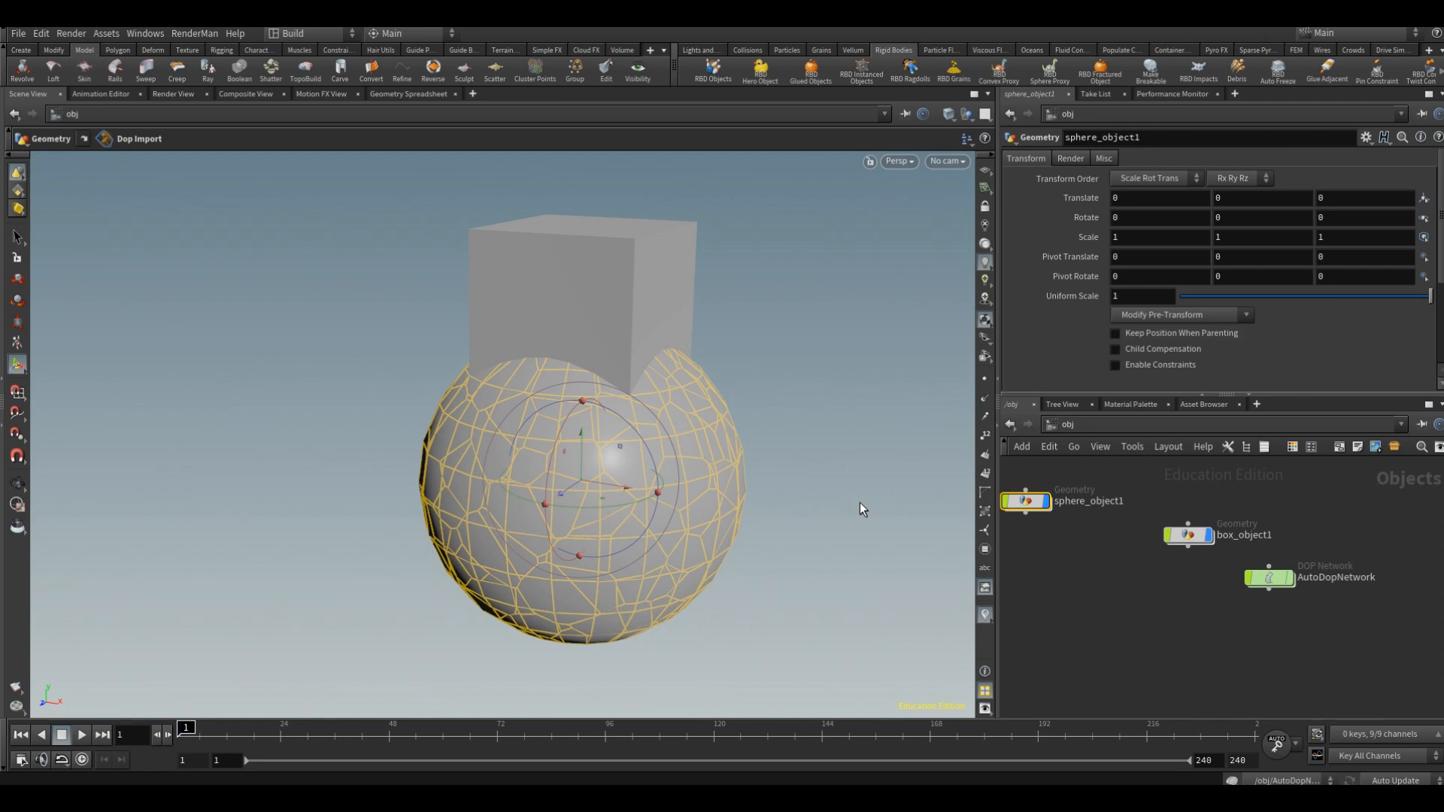
left_click(80, 735)
left_click(42, 734)
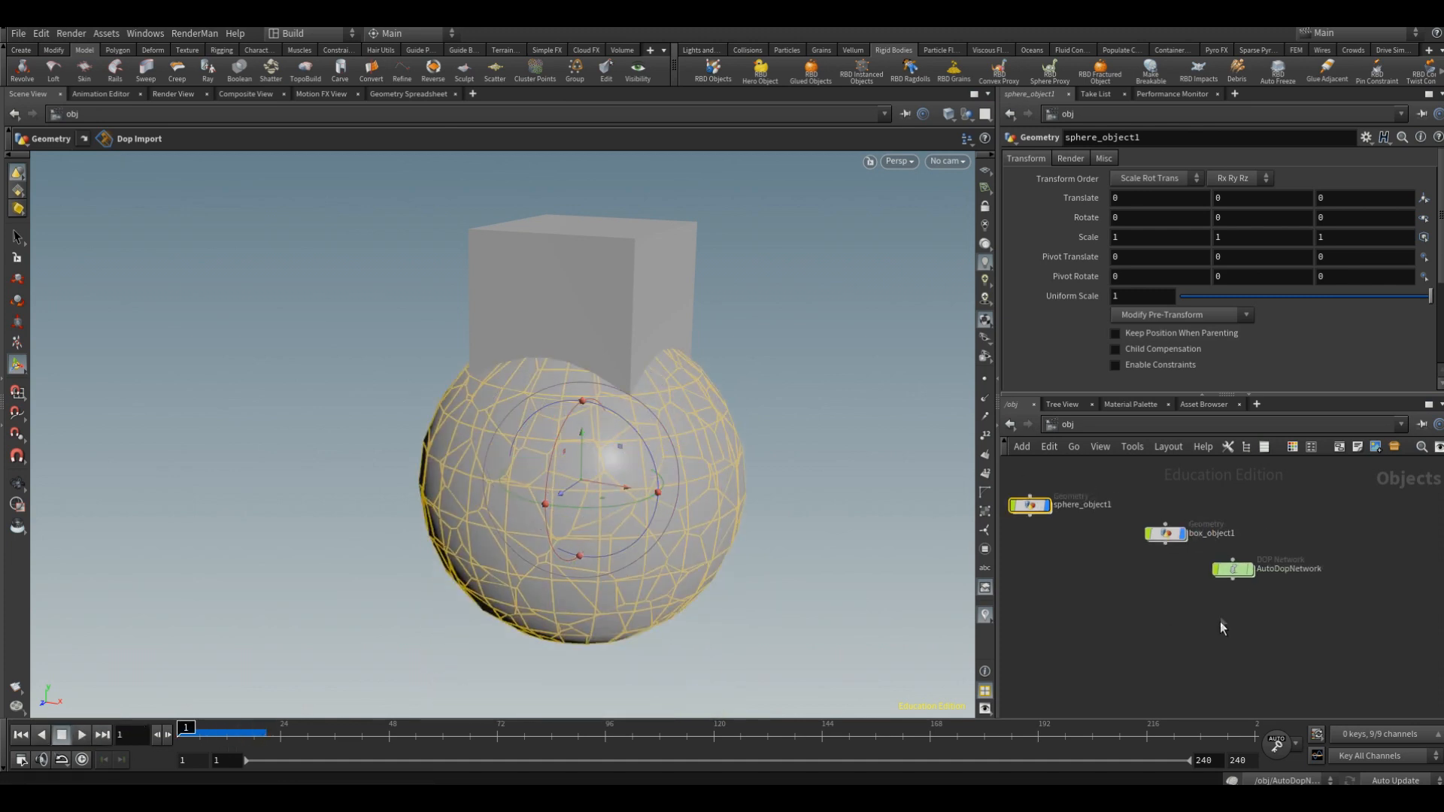
Step: Delete the merge node between the sphere object and the rigid body solver inside AutoDopNetwork
scroll(1233, 587, "up", 3)
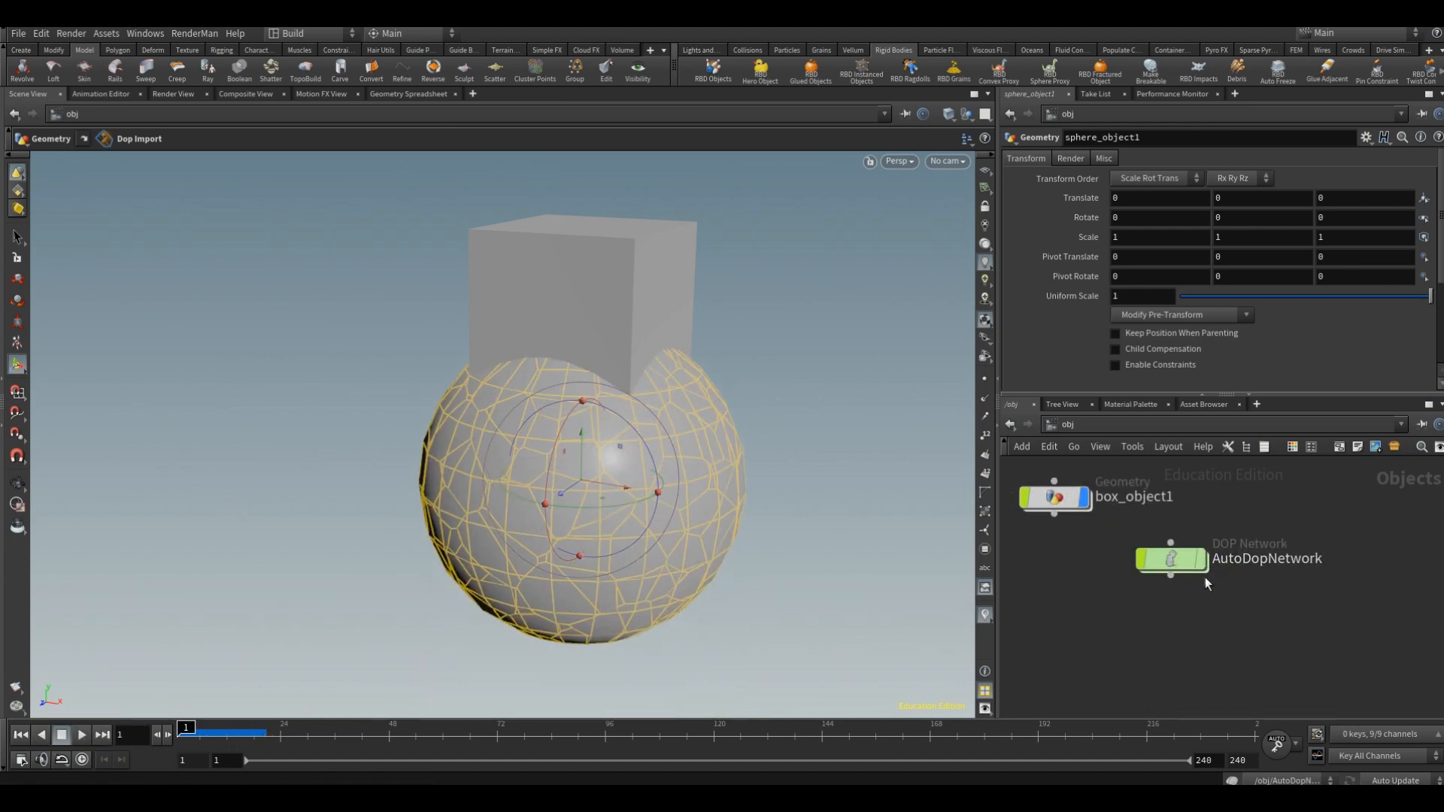
double_click(1170, 560)
left_click_drag(1133, 511, 1252, 524)
scroll(1203, 571, "up", 2)
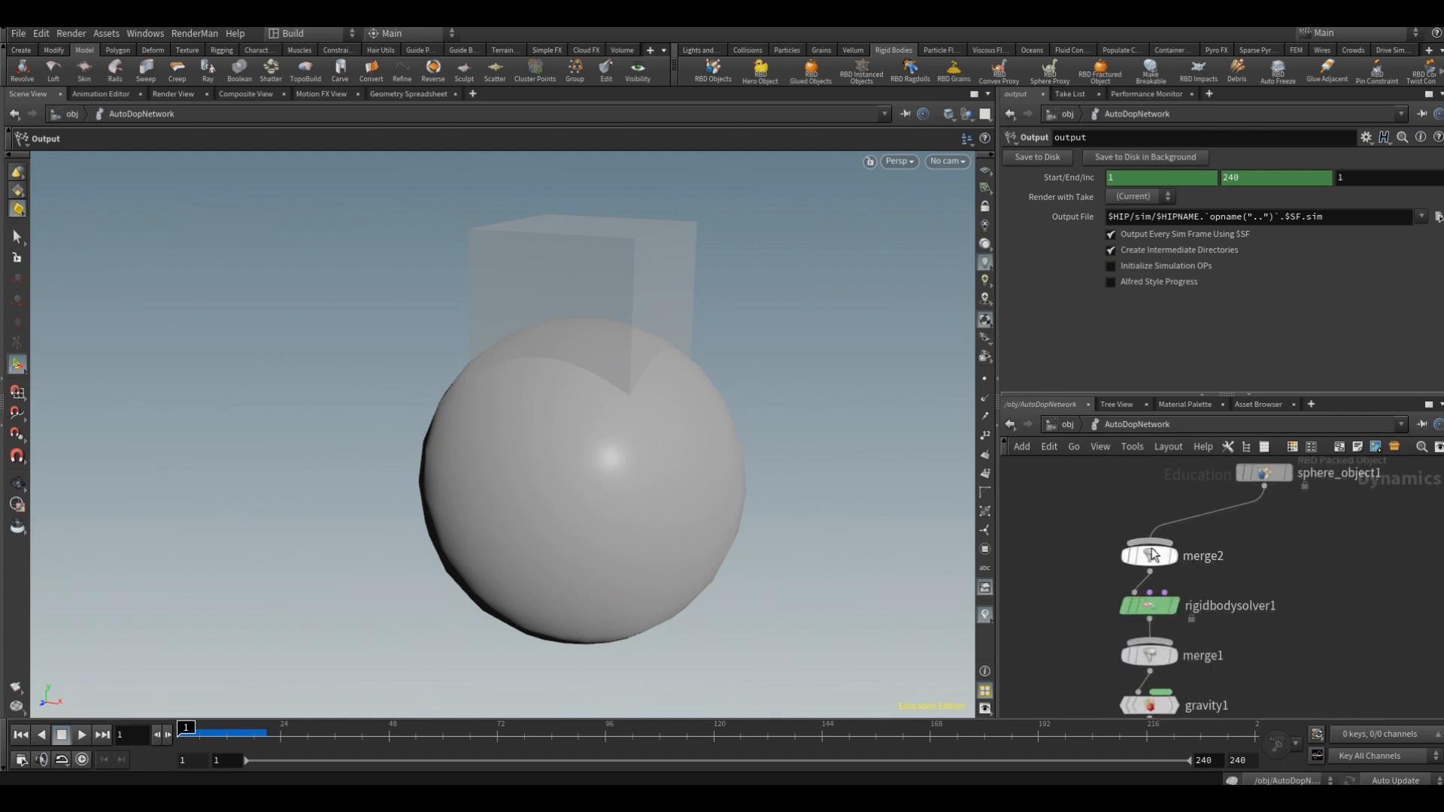
left_click_drag(1150, 553, 1223, 548)
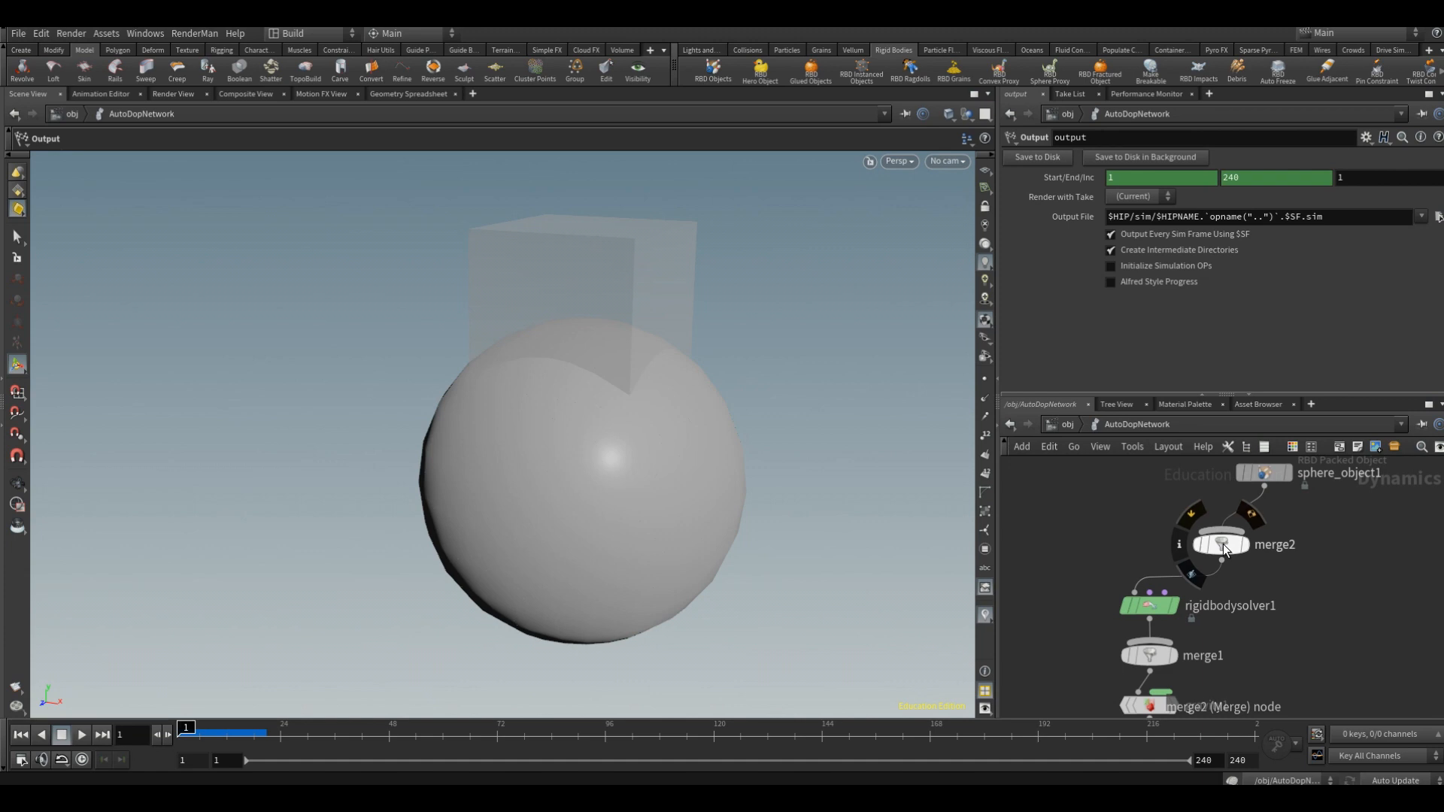
left_click(1223, 548)
key("Delete")
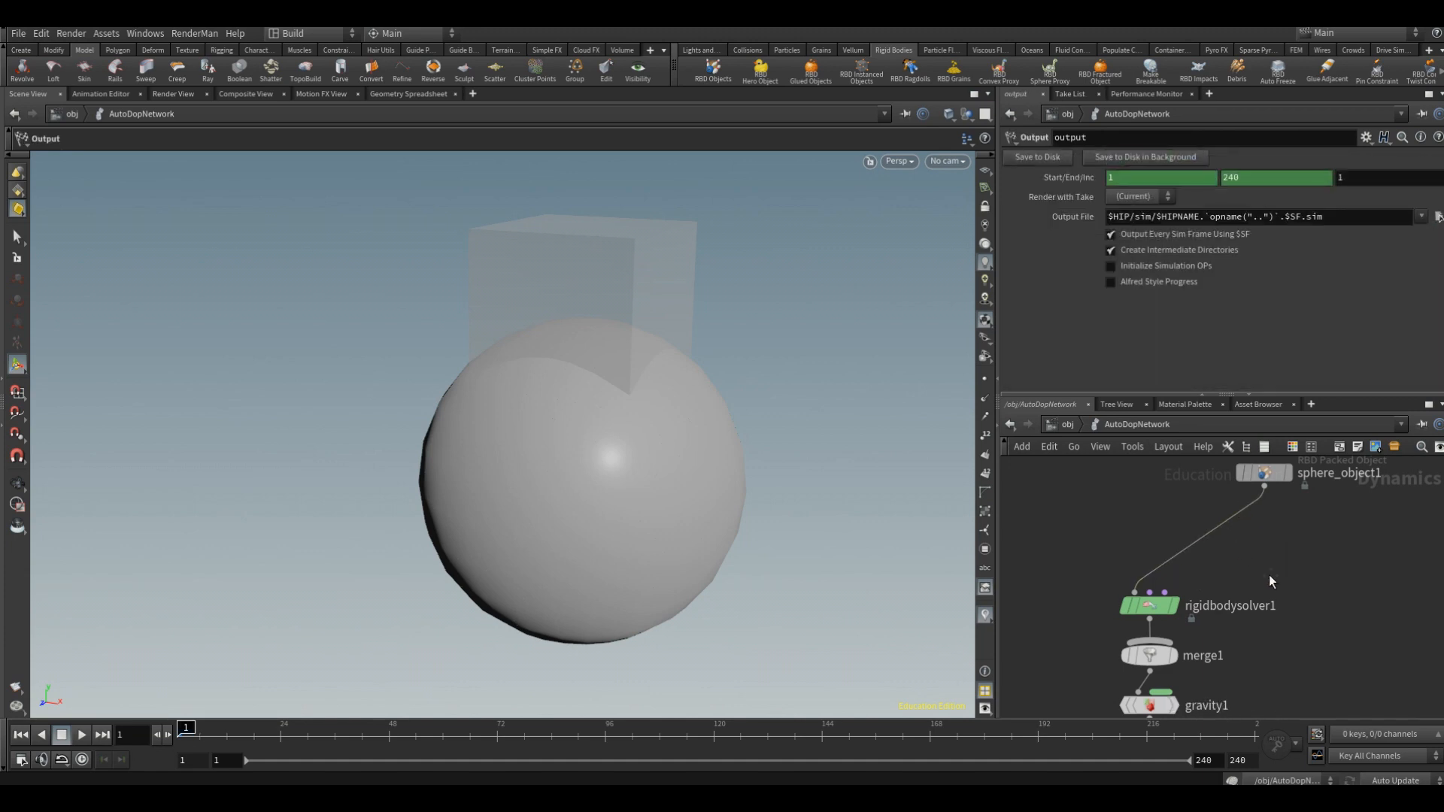
Step: Move the rigid body solver away from the merge and gravity nodes to spread out the network
middle_click_drag(1269, 575, 1256, 496)
left_click_drag(1138, 527, 1300, 510)
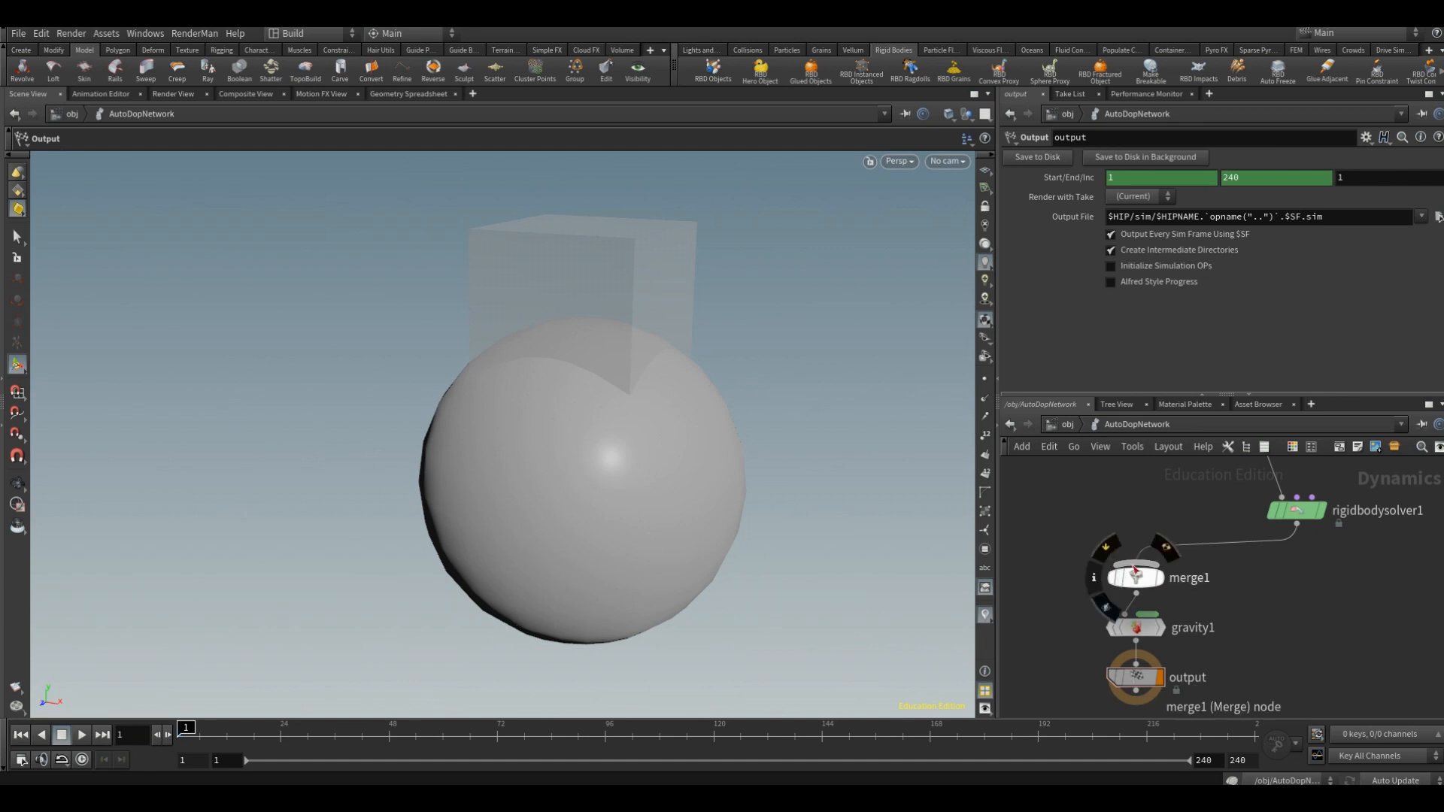
left_click_drag(1135, 632, 1139, 628)
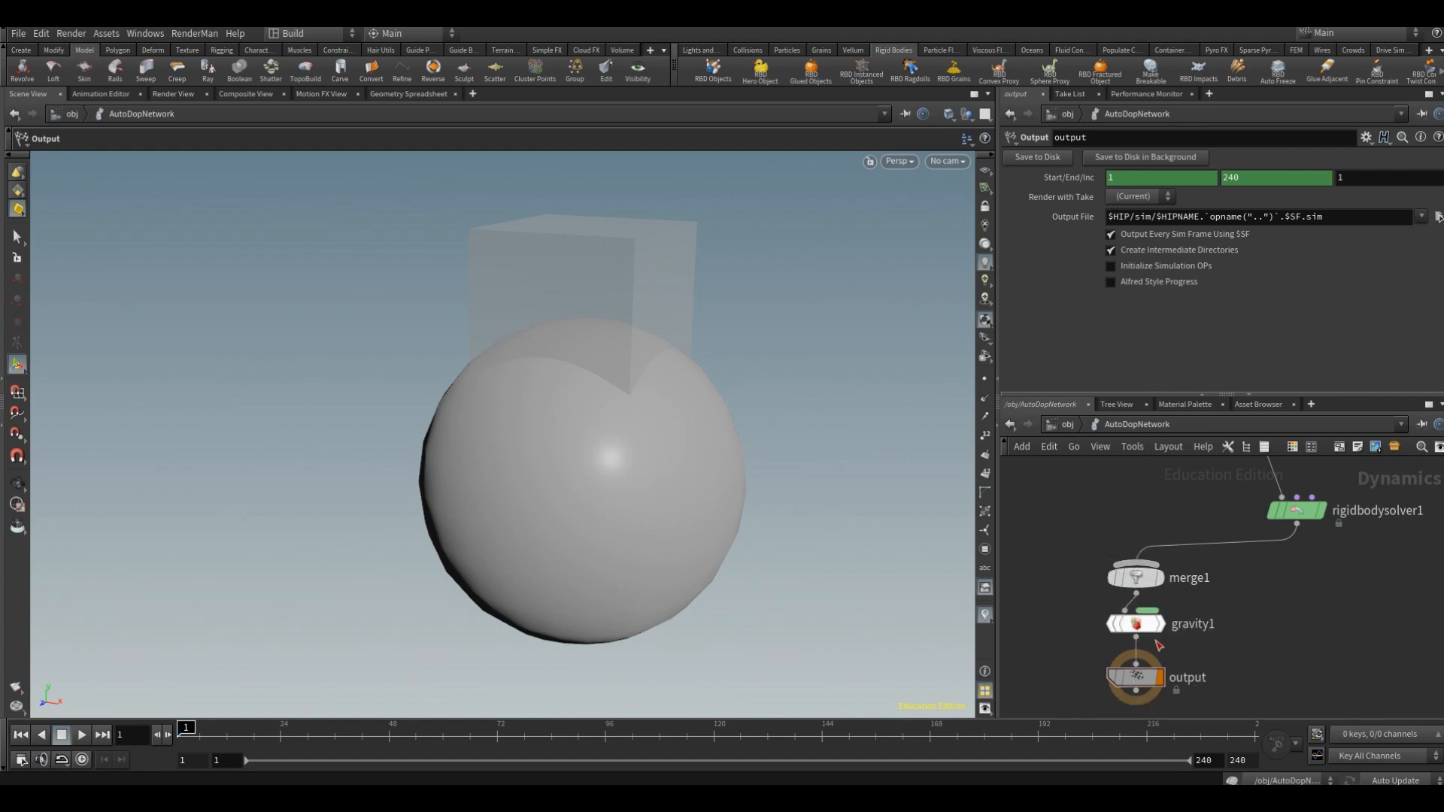
Step: Set the packed sphere's Initial Object Type to Create Static Objects, then play the simulation and return to frame 1
middle_click_drag(1301, 598, 1238, 665)
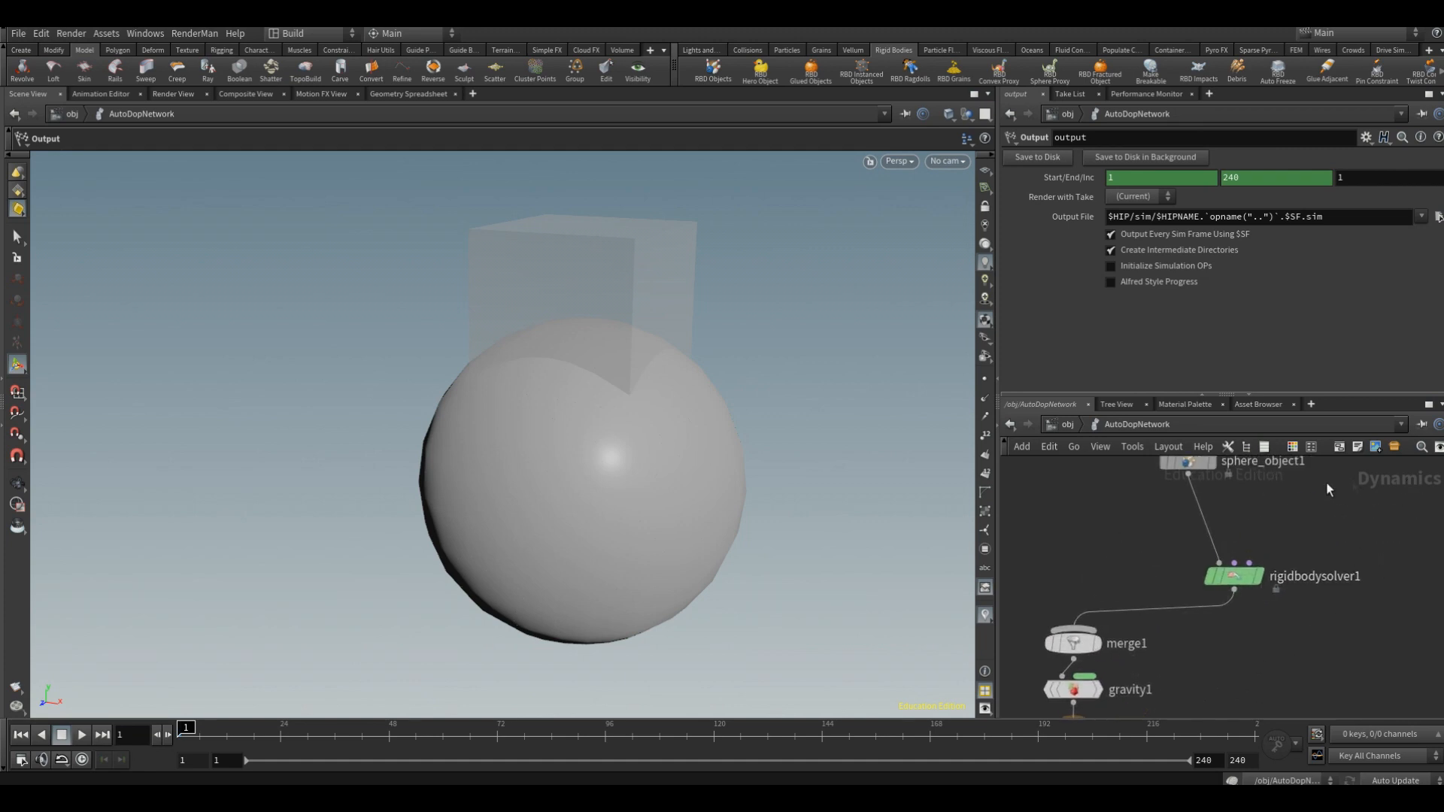
scroll(1385, 490, "up", 5)
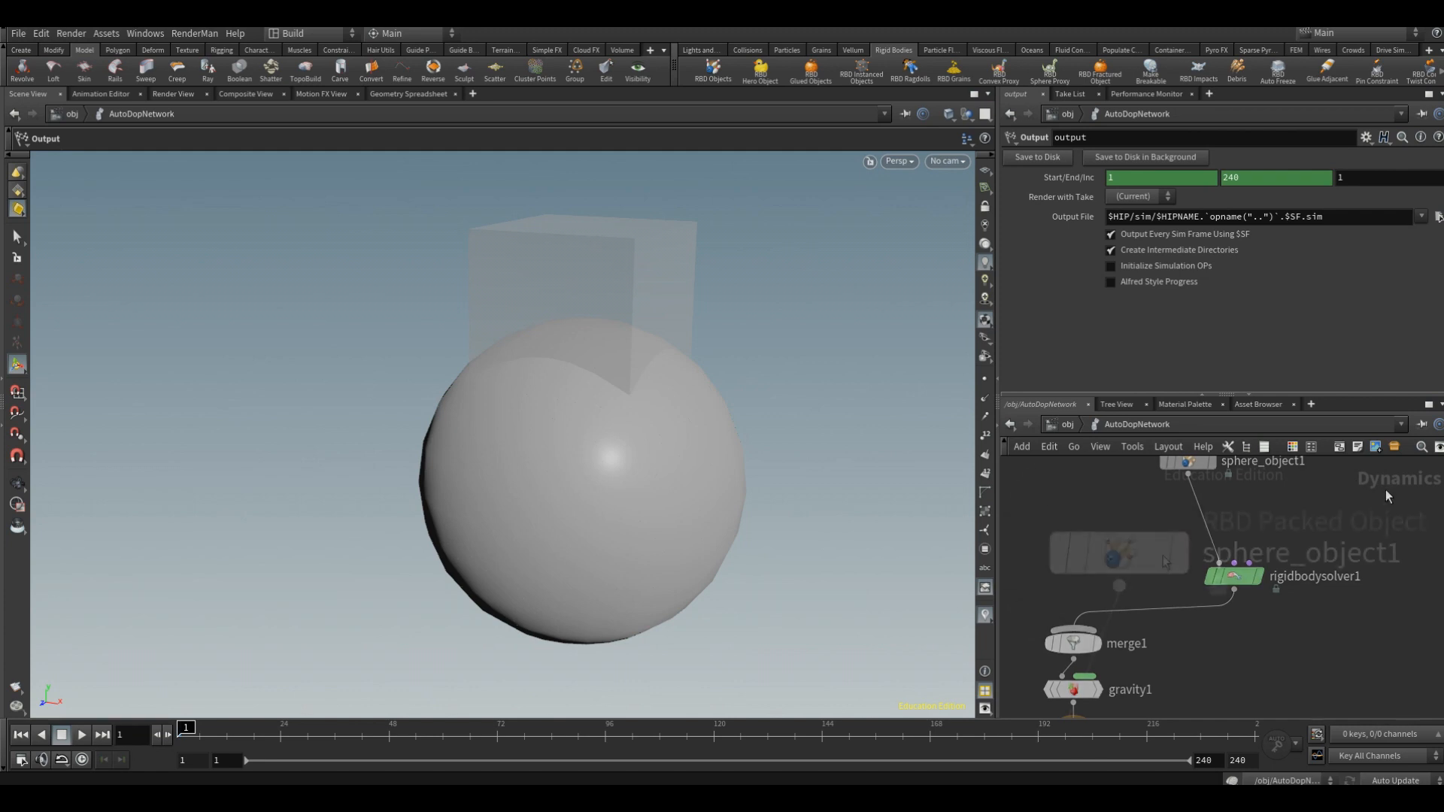
left_click(1135, 551)
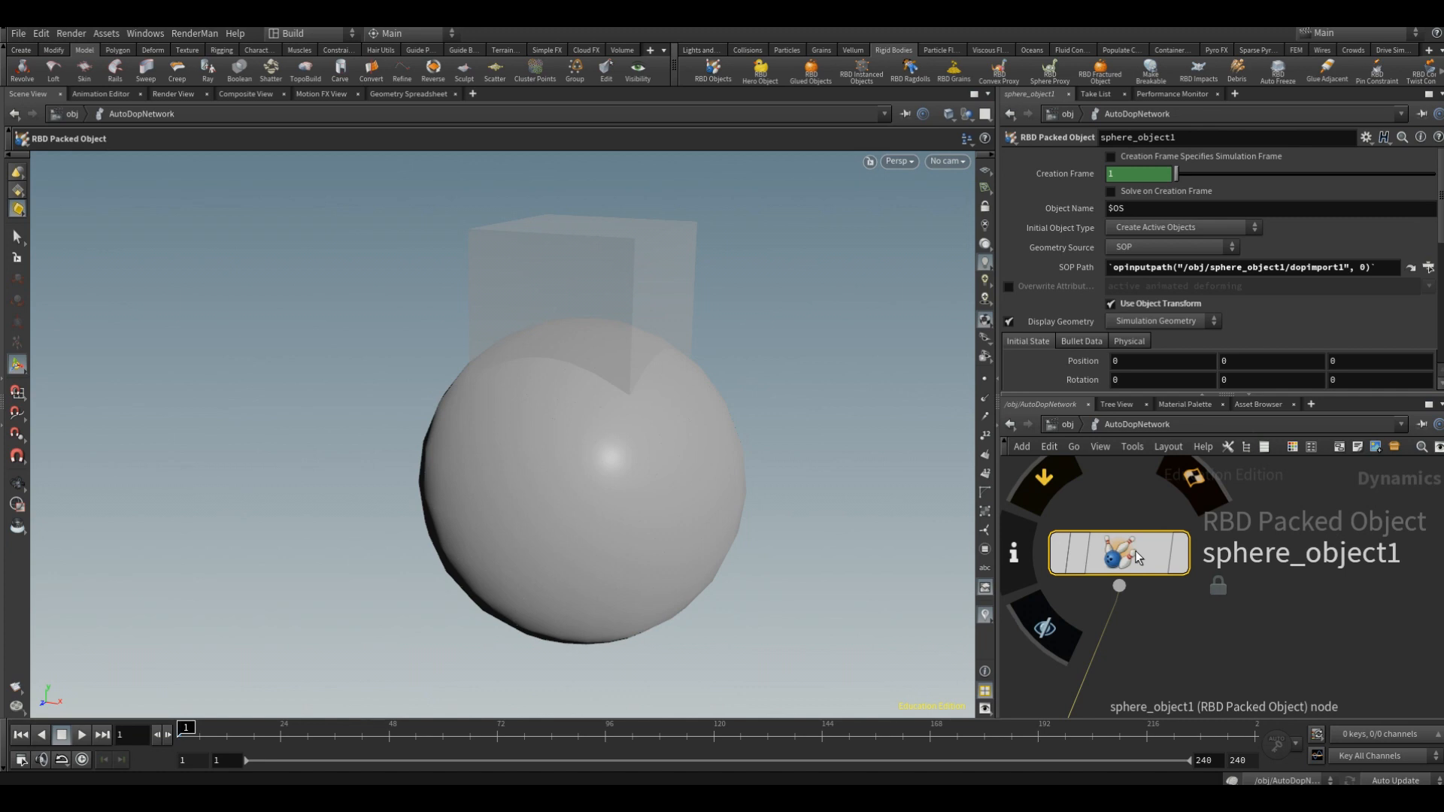
left_click(1143, 227)
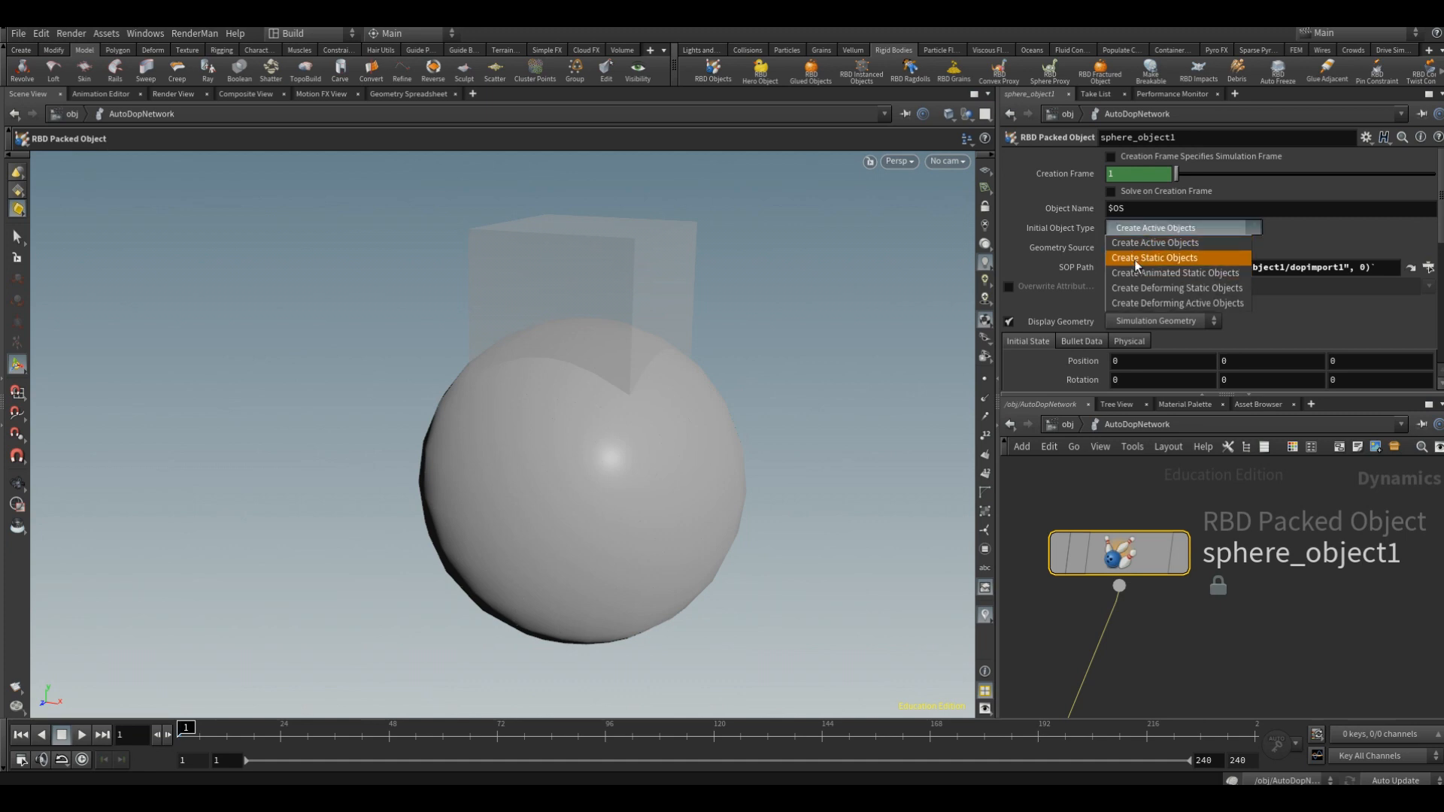
left_click(1134, 258)
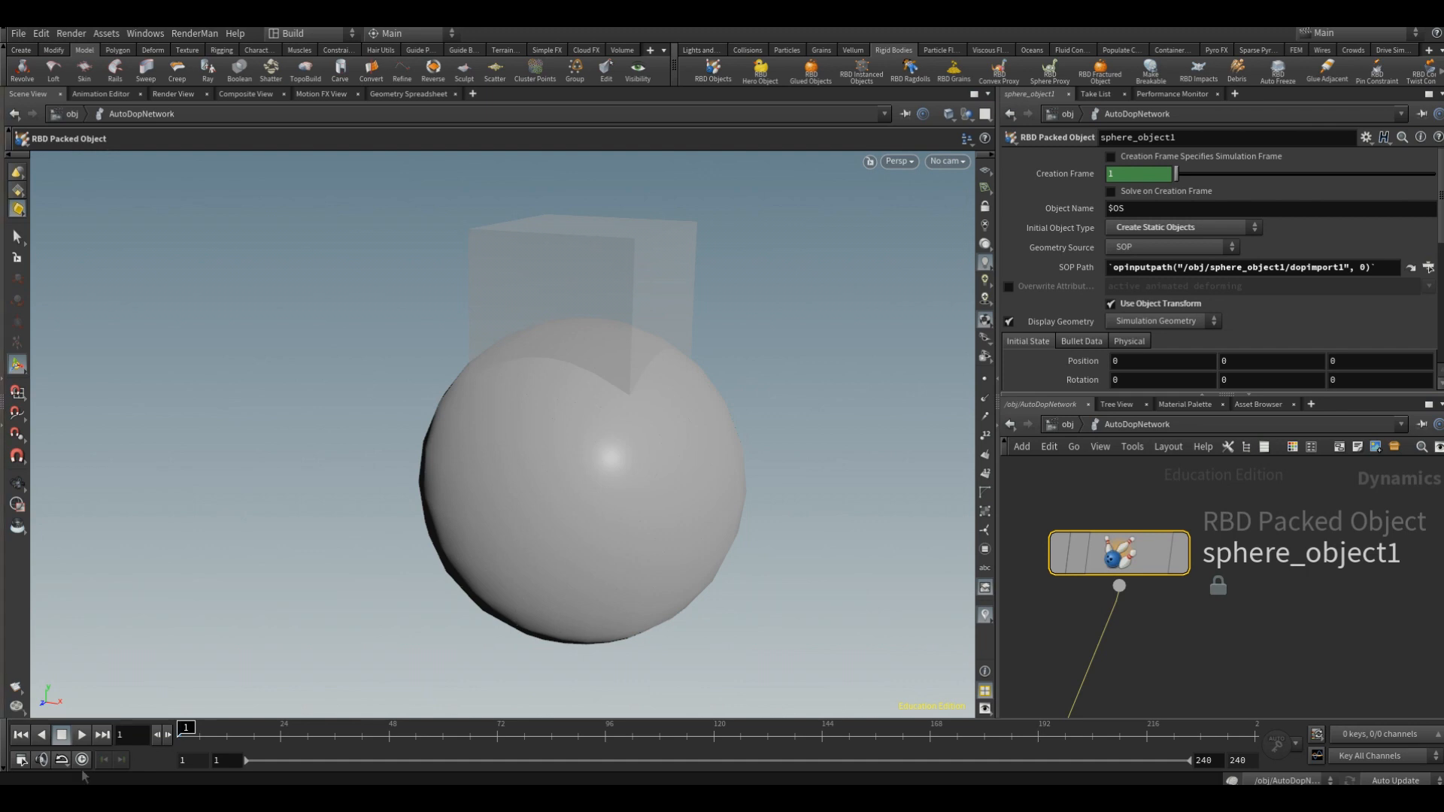
left_click(81, 735)
left_click_drag(201, 736, 181, 736)
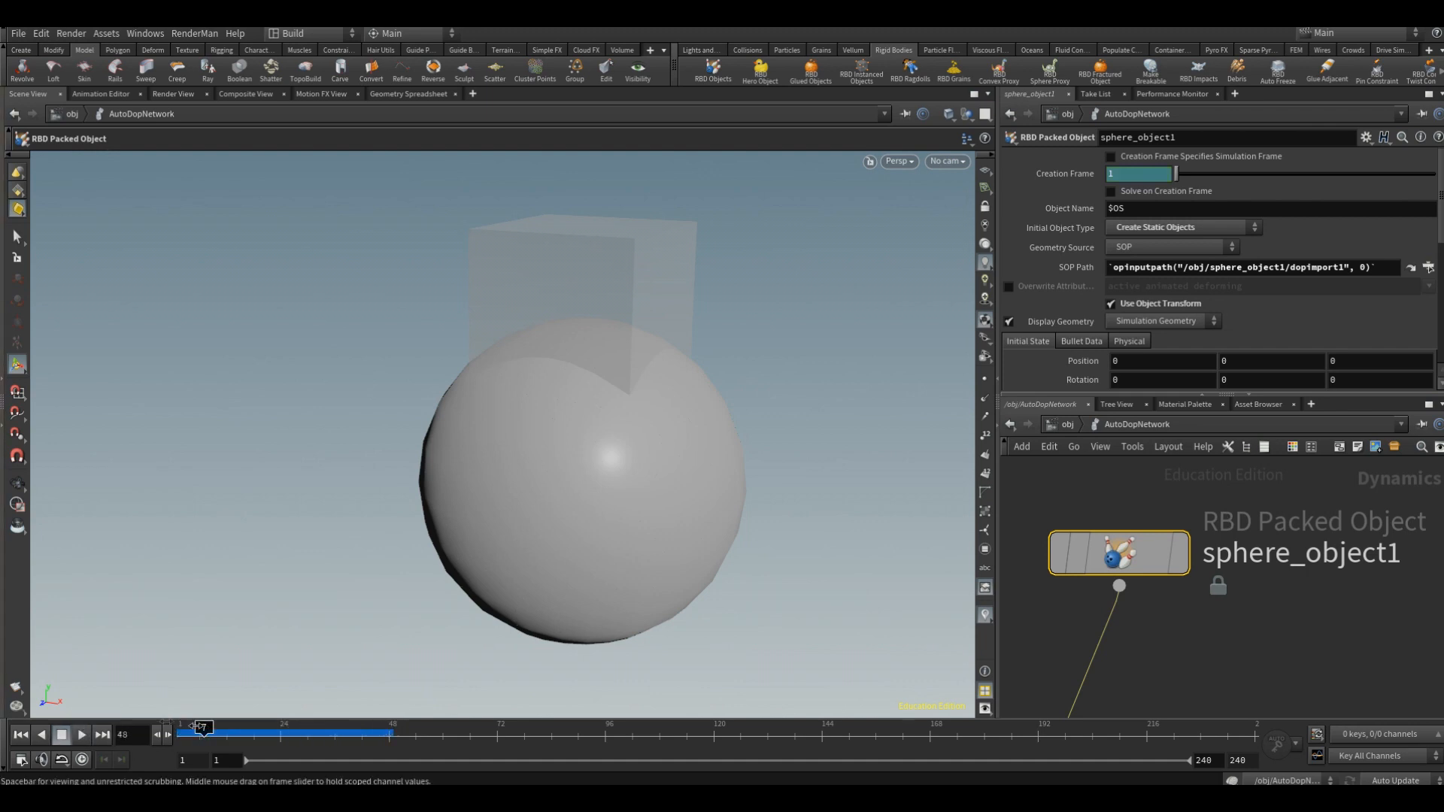
Step: Enlarge the network editor pane and add a Multiple Solver node to AutoDopNetwork
key("h")
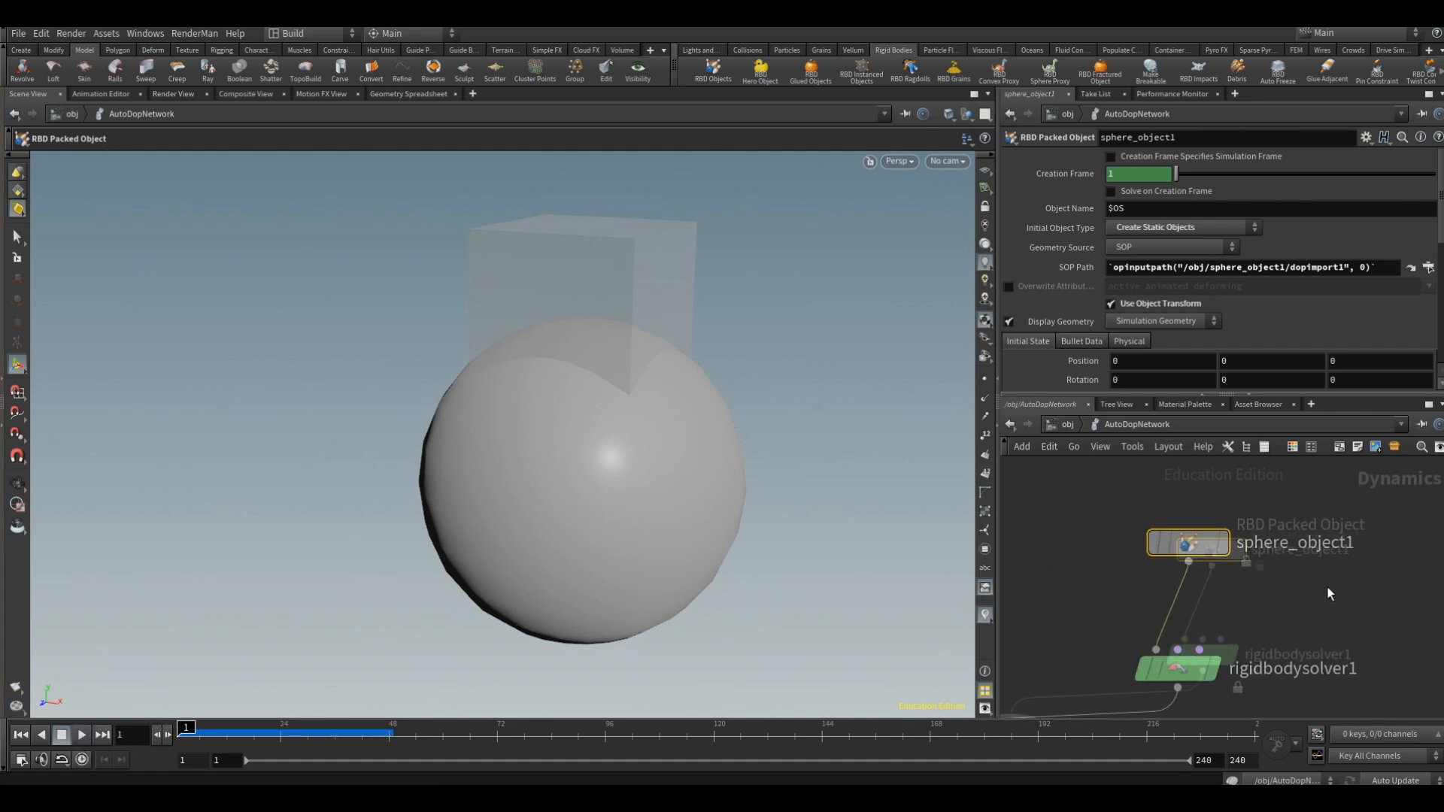
left_click_drag(997, 398, 688, 287)
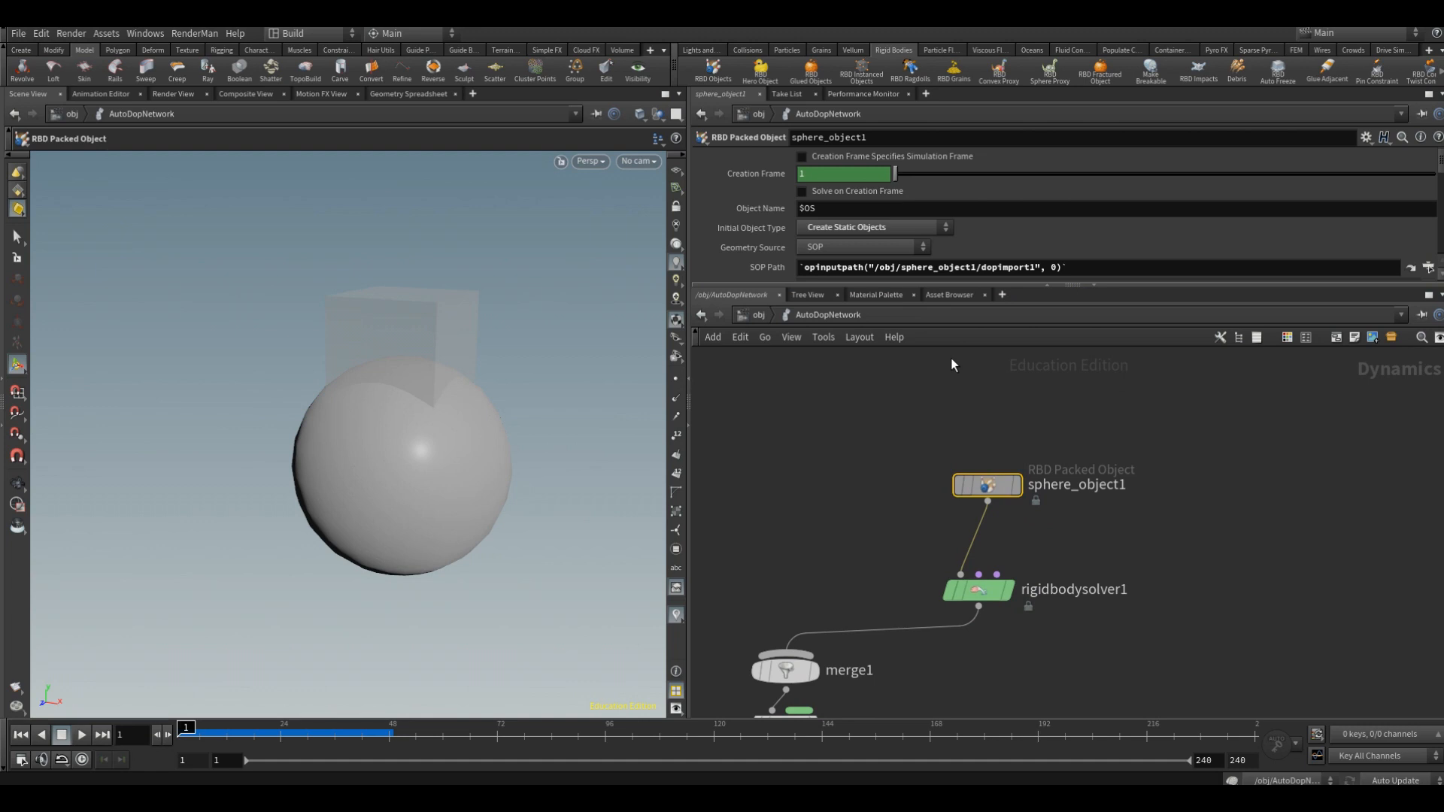
left_click(1270, 542)
key("Tab")
type("multi")
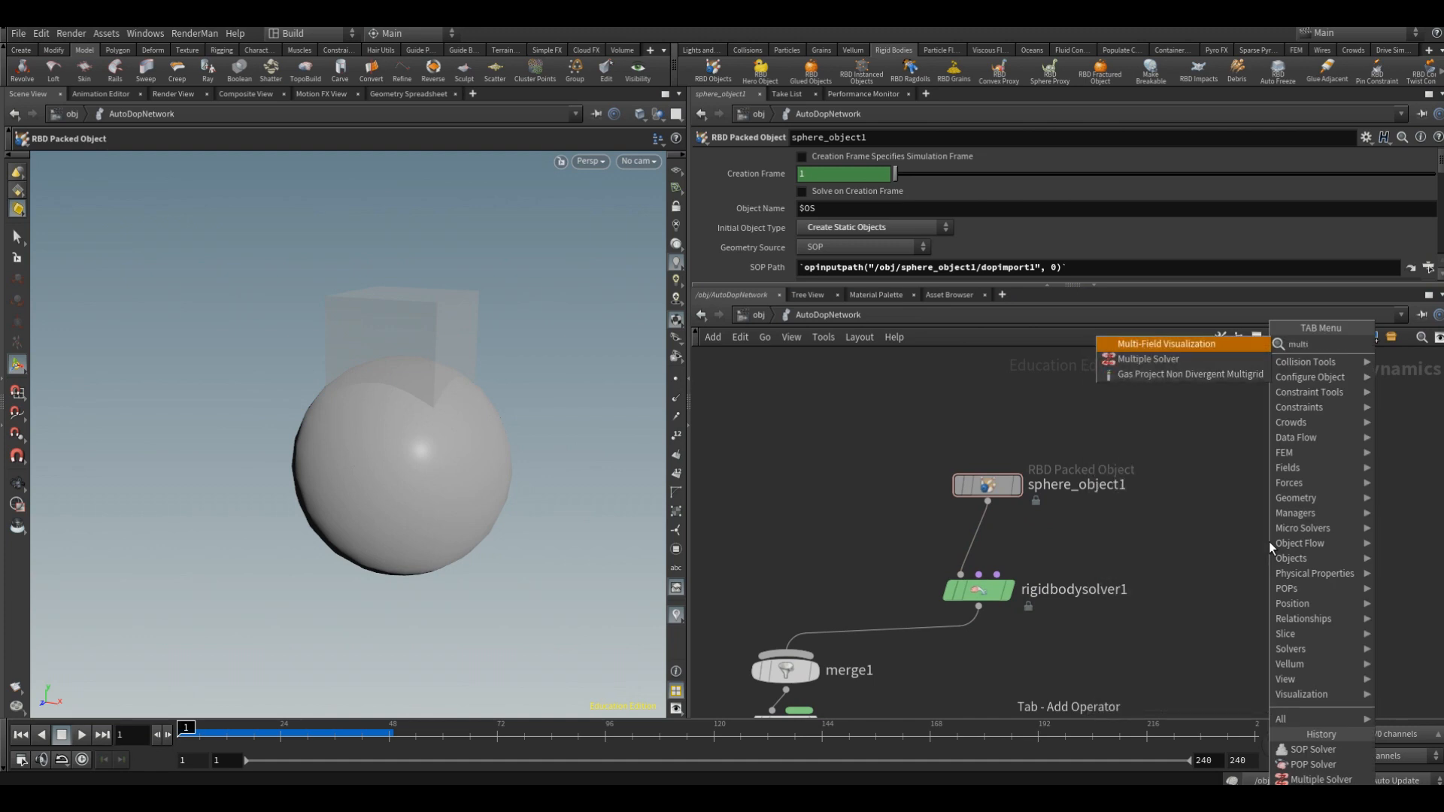
key("Return")
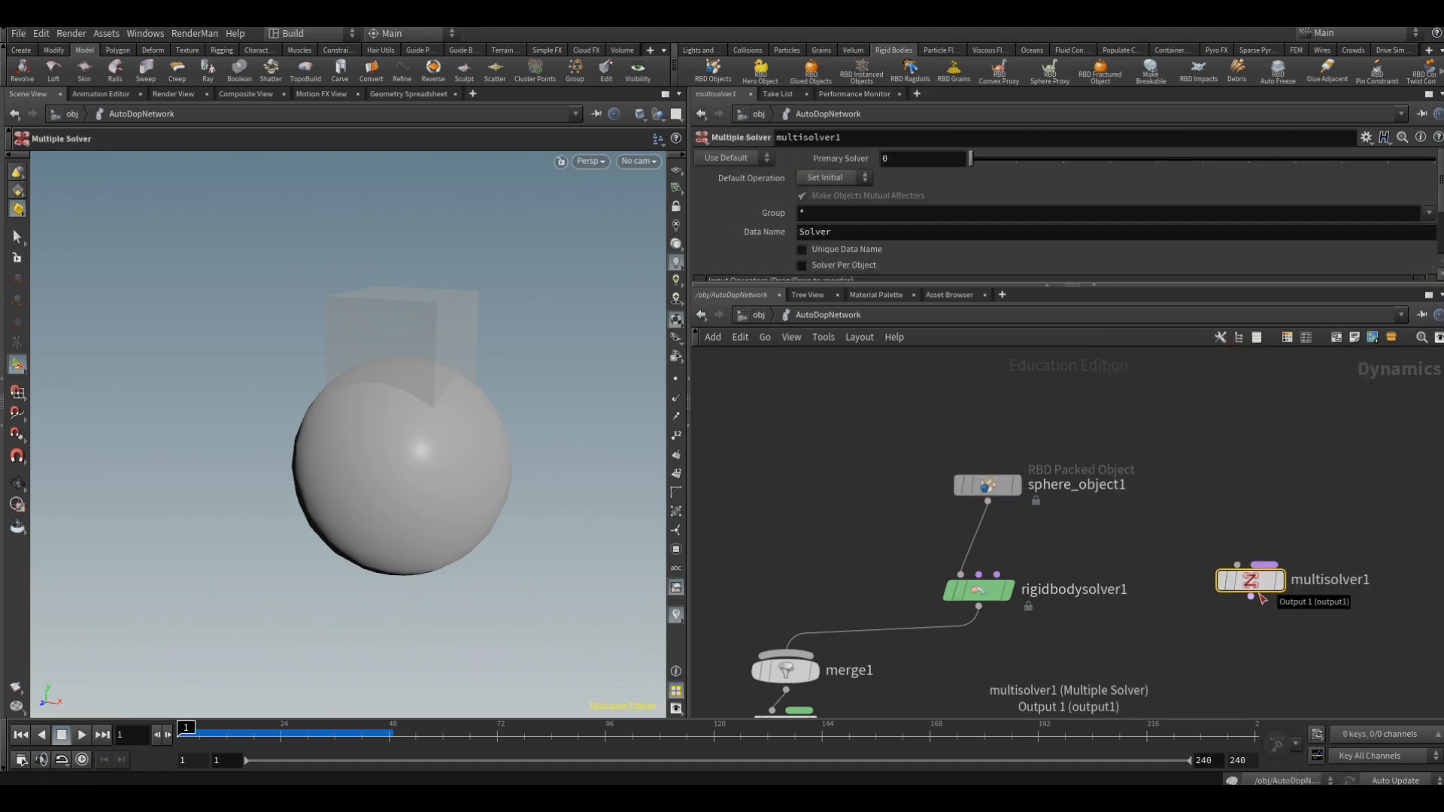
Step: Connect the Multiple Solver's output to merge1, cut the rigid body solver's wires and move that solver aside
left_click_drag(1250, 596, 935, 645)
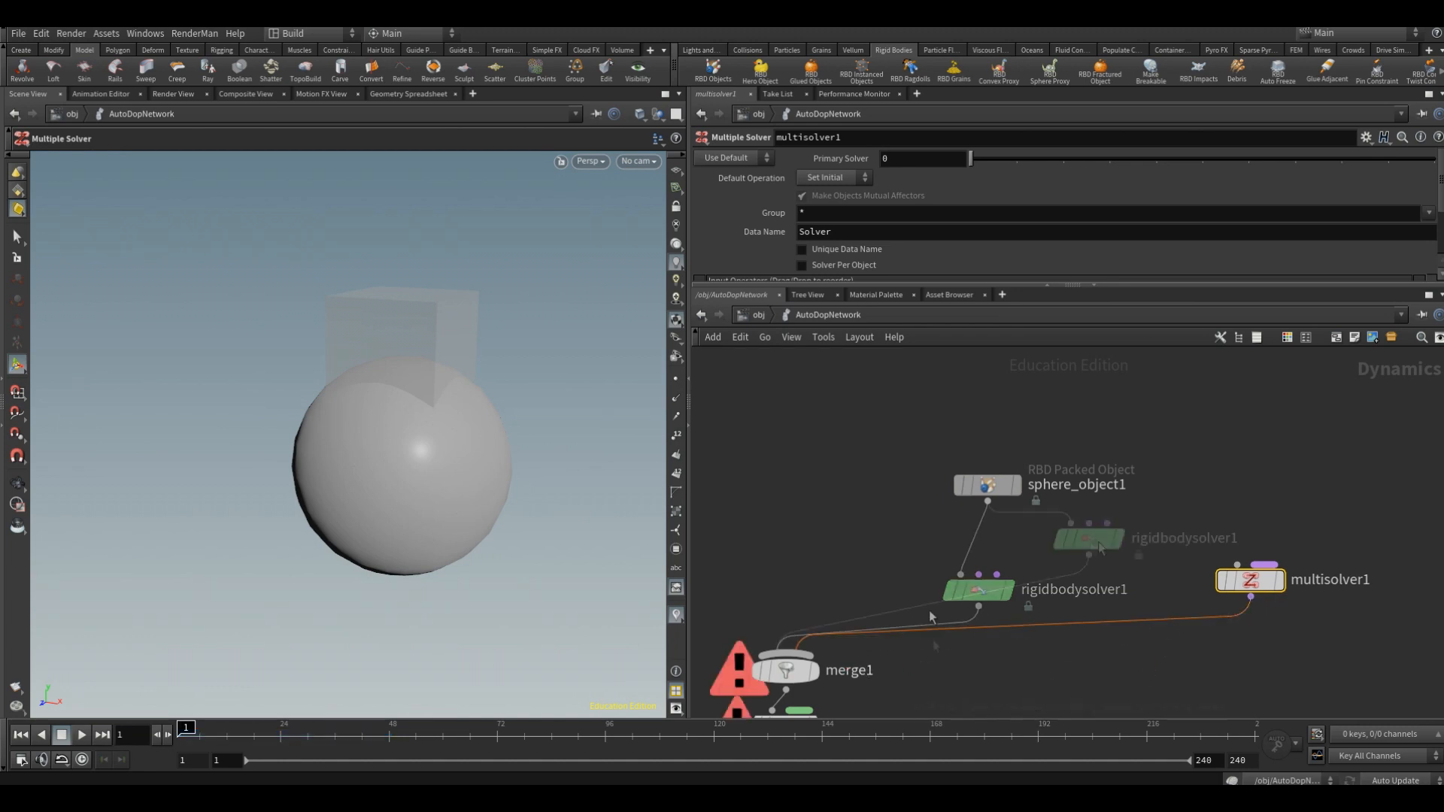
key("y")
left_click_drag(953, 576, 1051, 582)
left_click_drag(1019, 543, 1076, 471)
left_click_drag(1087, 535, 1225, 414)
Step: Place the Multiple Solver above merge1 and connect the packed sphere object to its object input
mouse_move(1258, 582)
left_click_drag(1259, 581, 903, 585)
left_click_drag(987, 486, 826, 450)
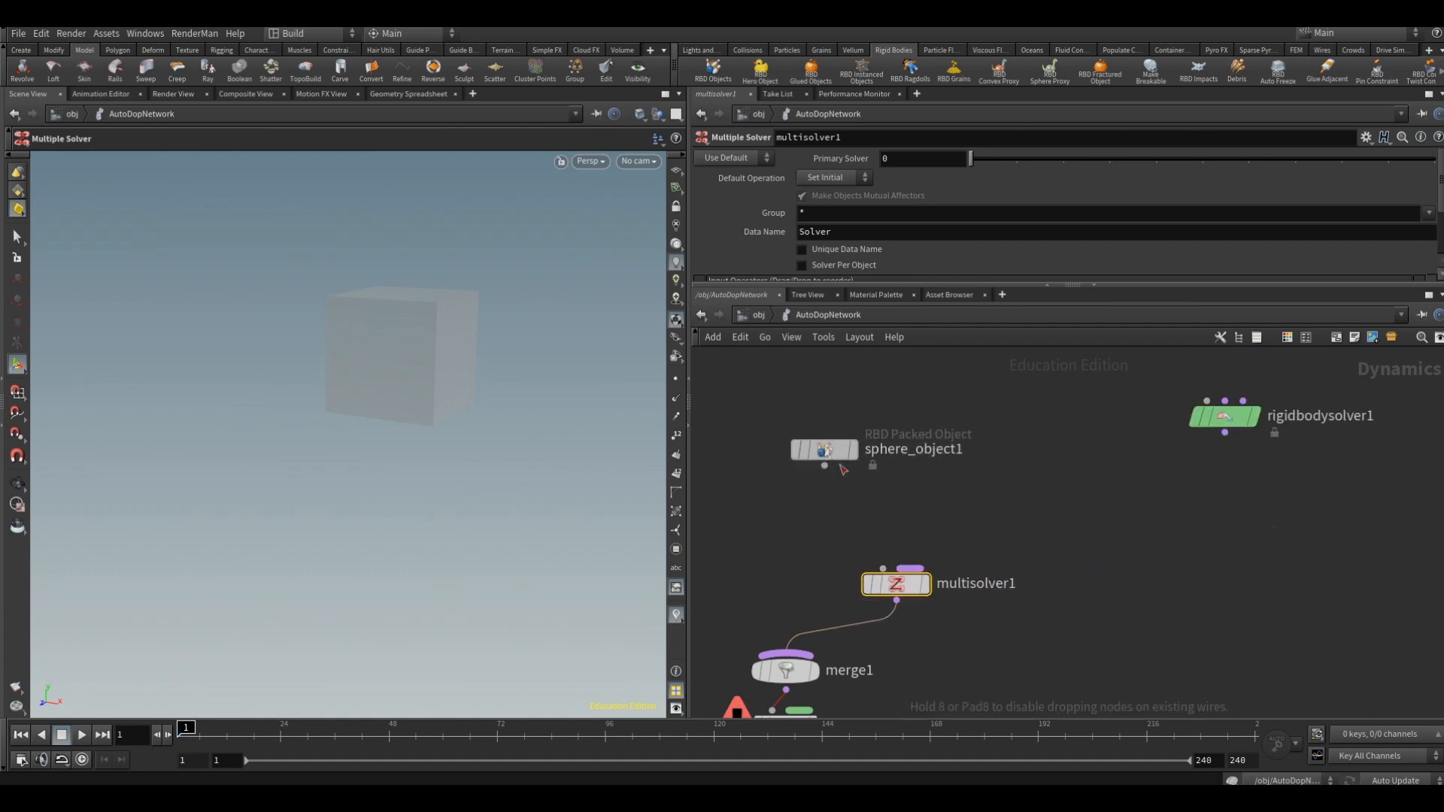
left_click_drag(883, 568, 825, 466)
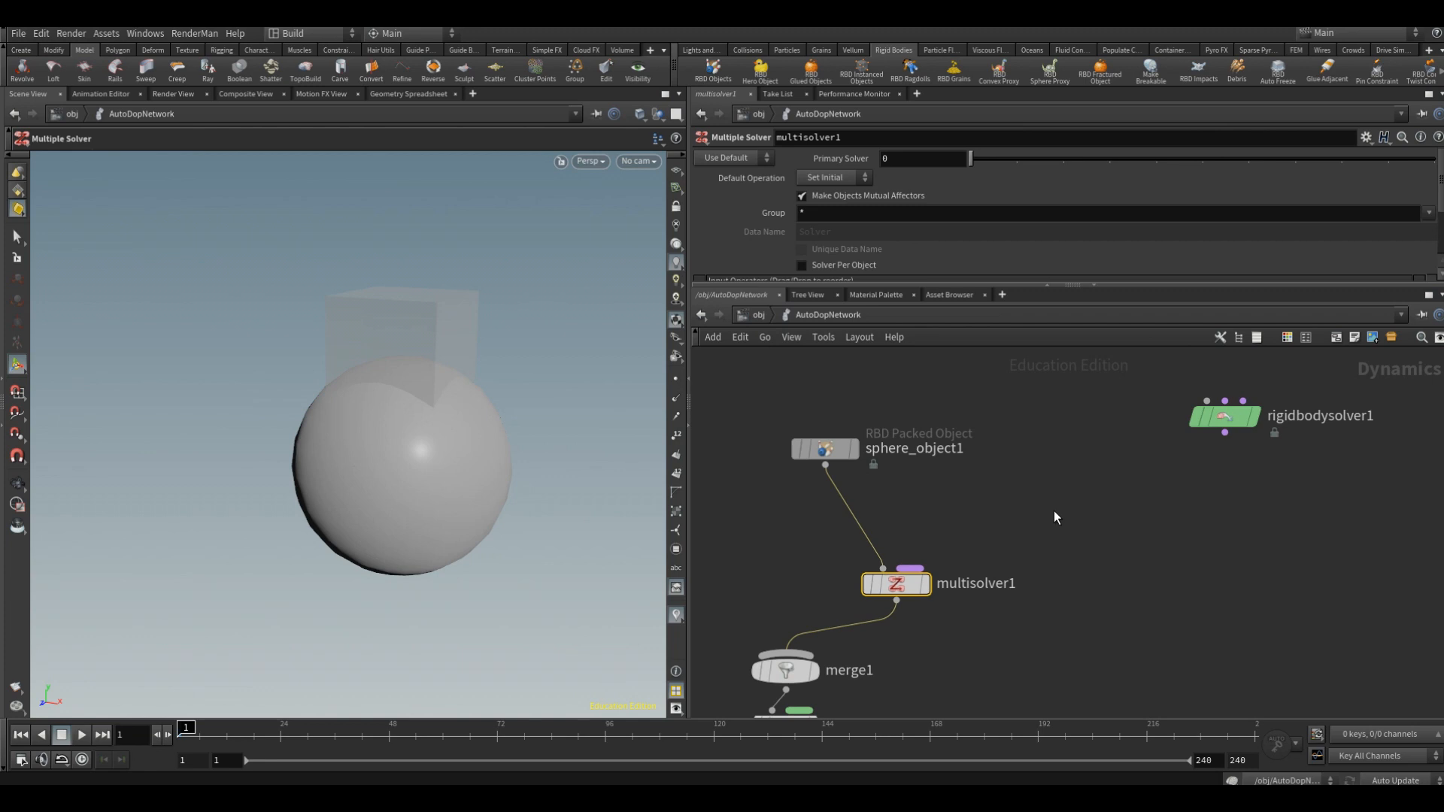
Step: Add a SOP Solver and connect both it and the rigid body solver to the Multiple Solver's data input
key("Tab")
left_click(1220, 415)
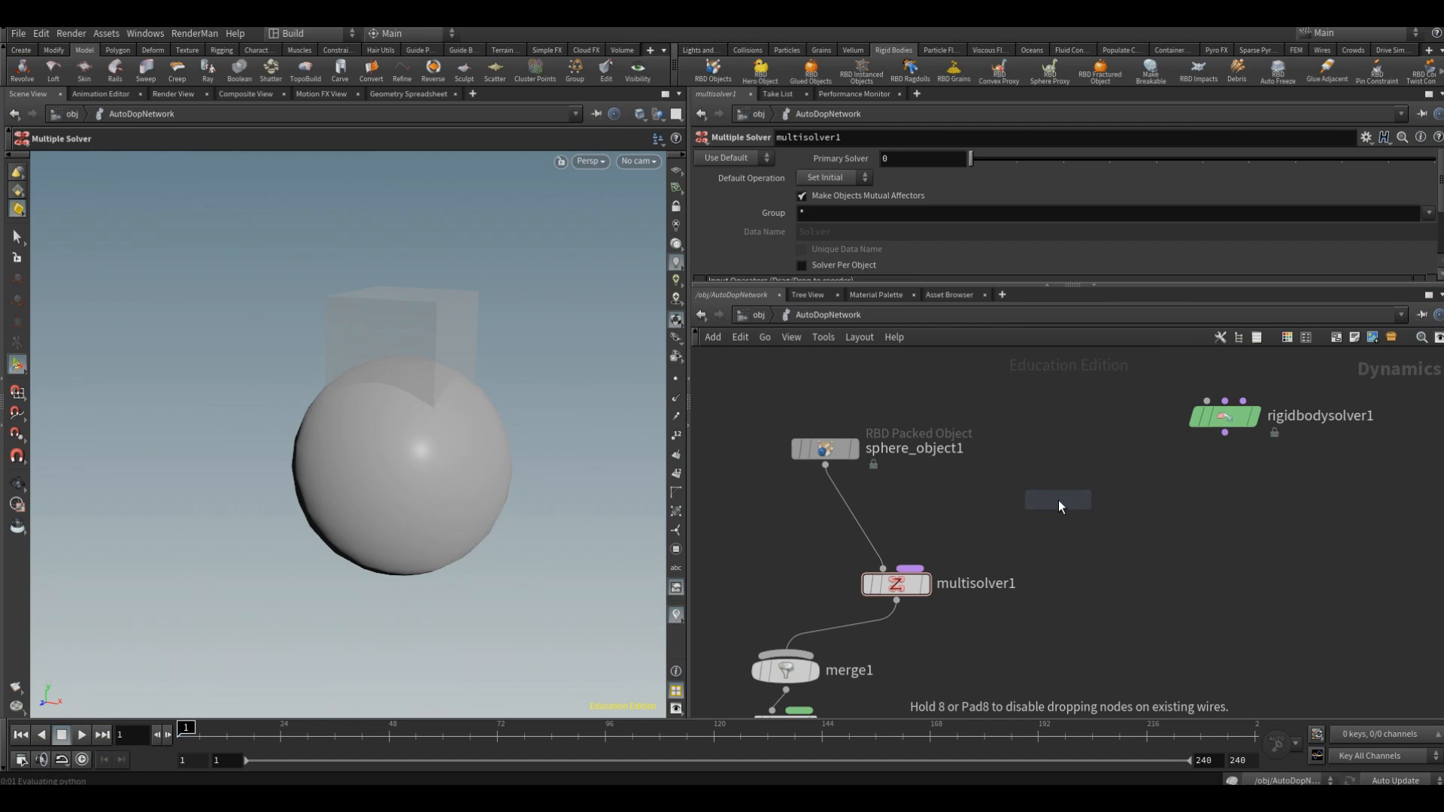
left_click(1046, 499)
left_click_drag(1046, 502, 952, 504)
left_click_drag(900, 566, 952, 521)
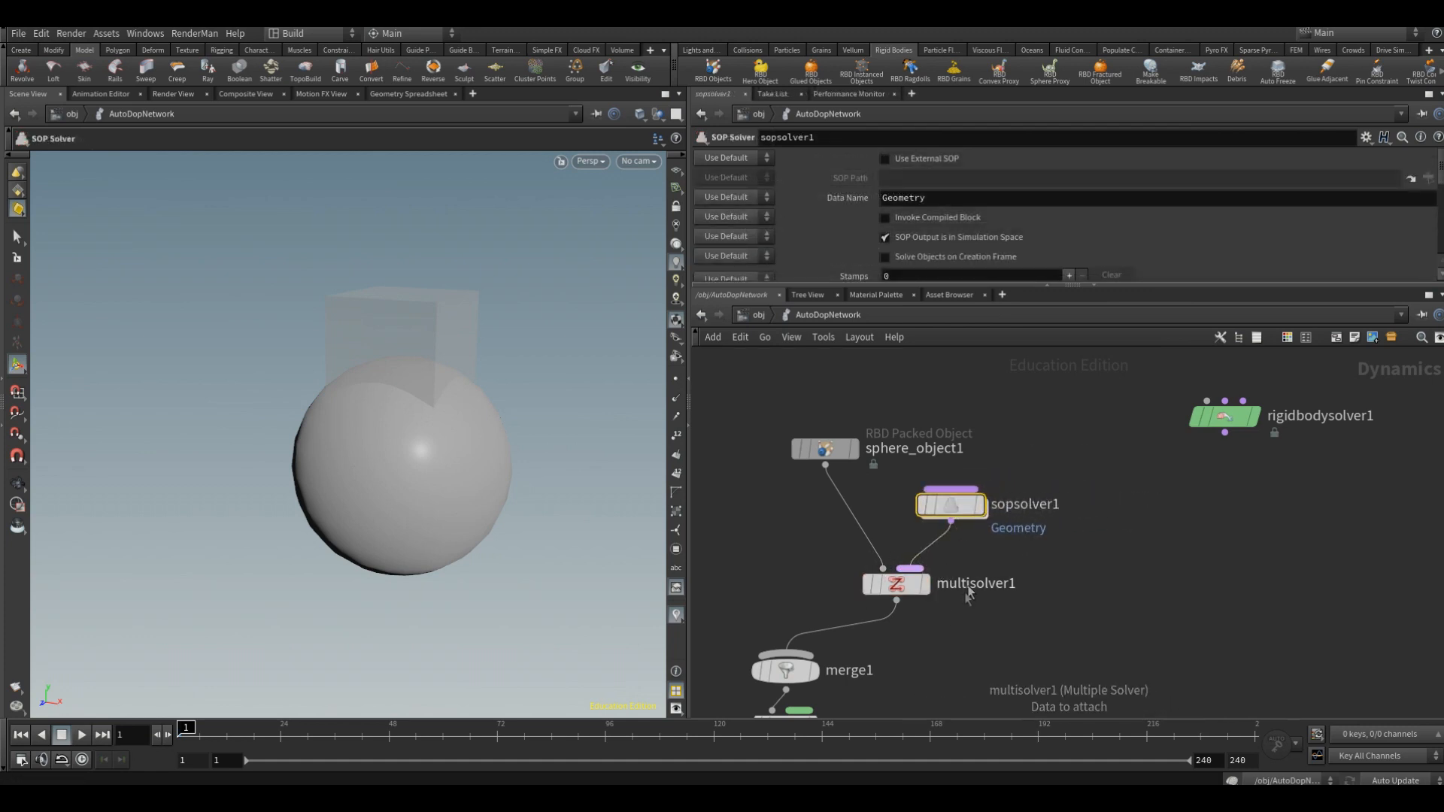
left_click_drag(911, 568, 1232, 468)
left_click_drag(962, 506, 997, 479)
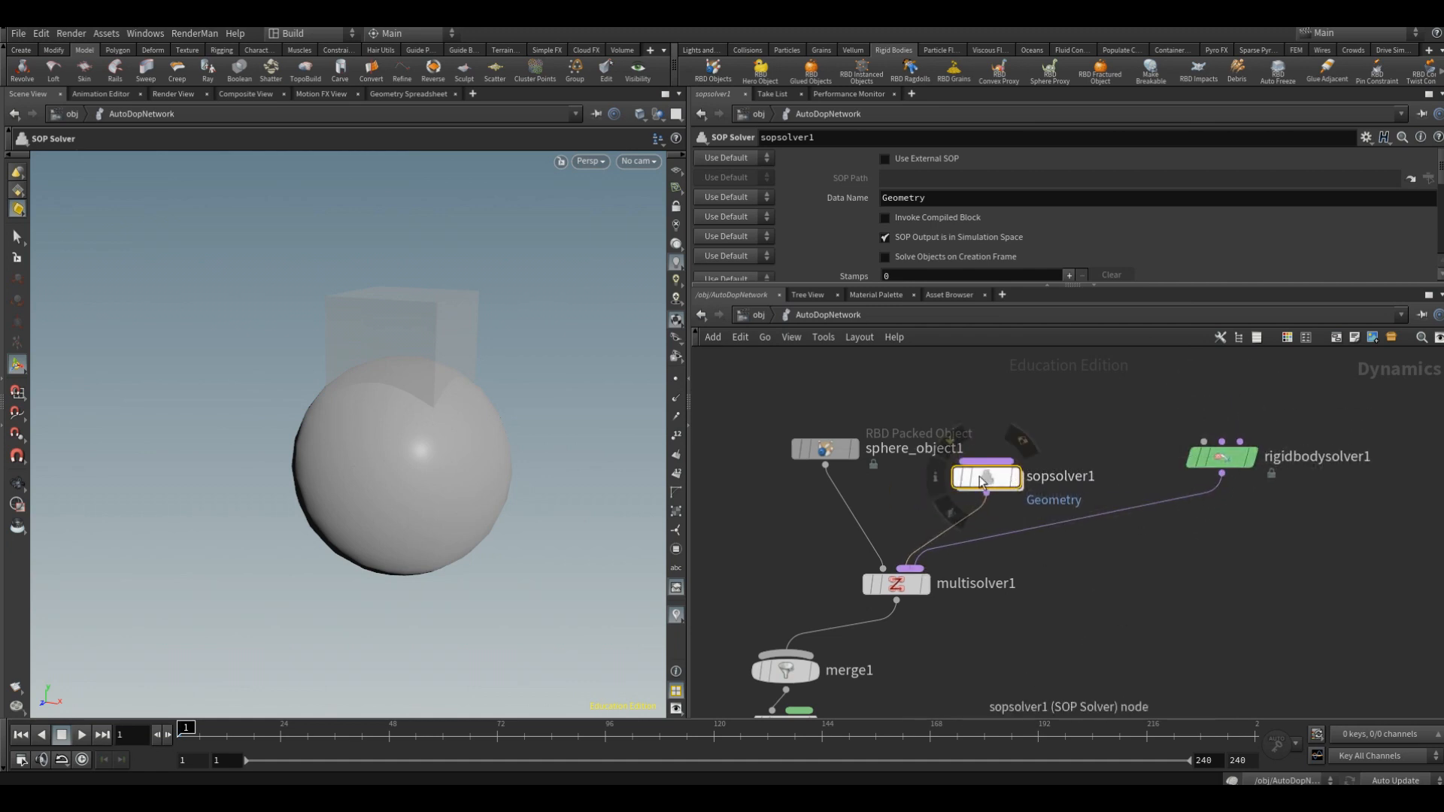
Step: Inside the SOP Solver, add a Group node and connect dop_geometry to its first input
double_click(998, 480)
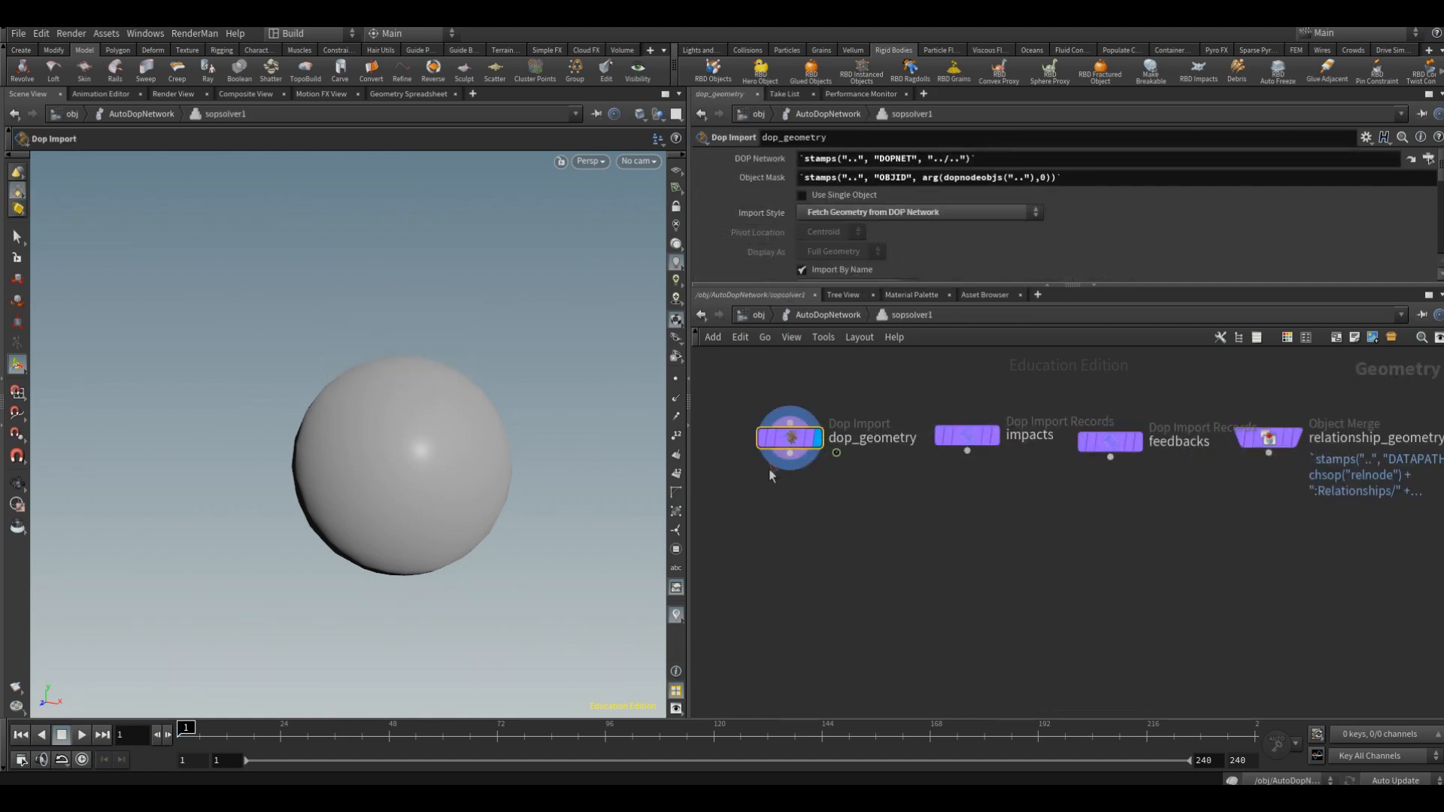
left_click_drag(783, 429, 783, 436)
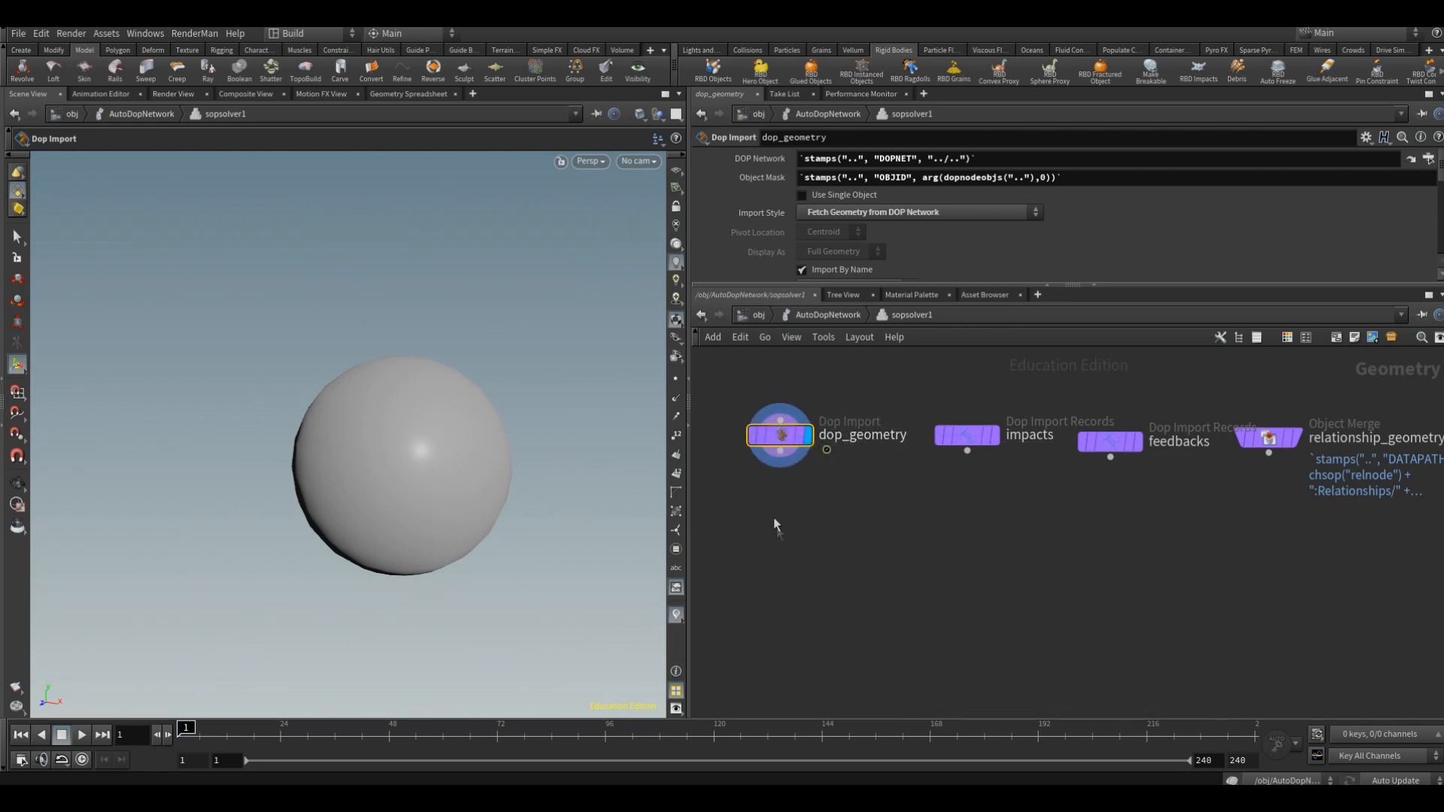
key("Tab")
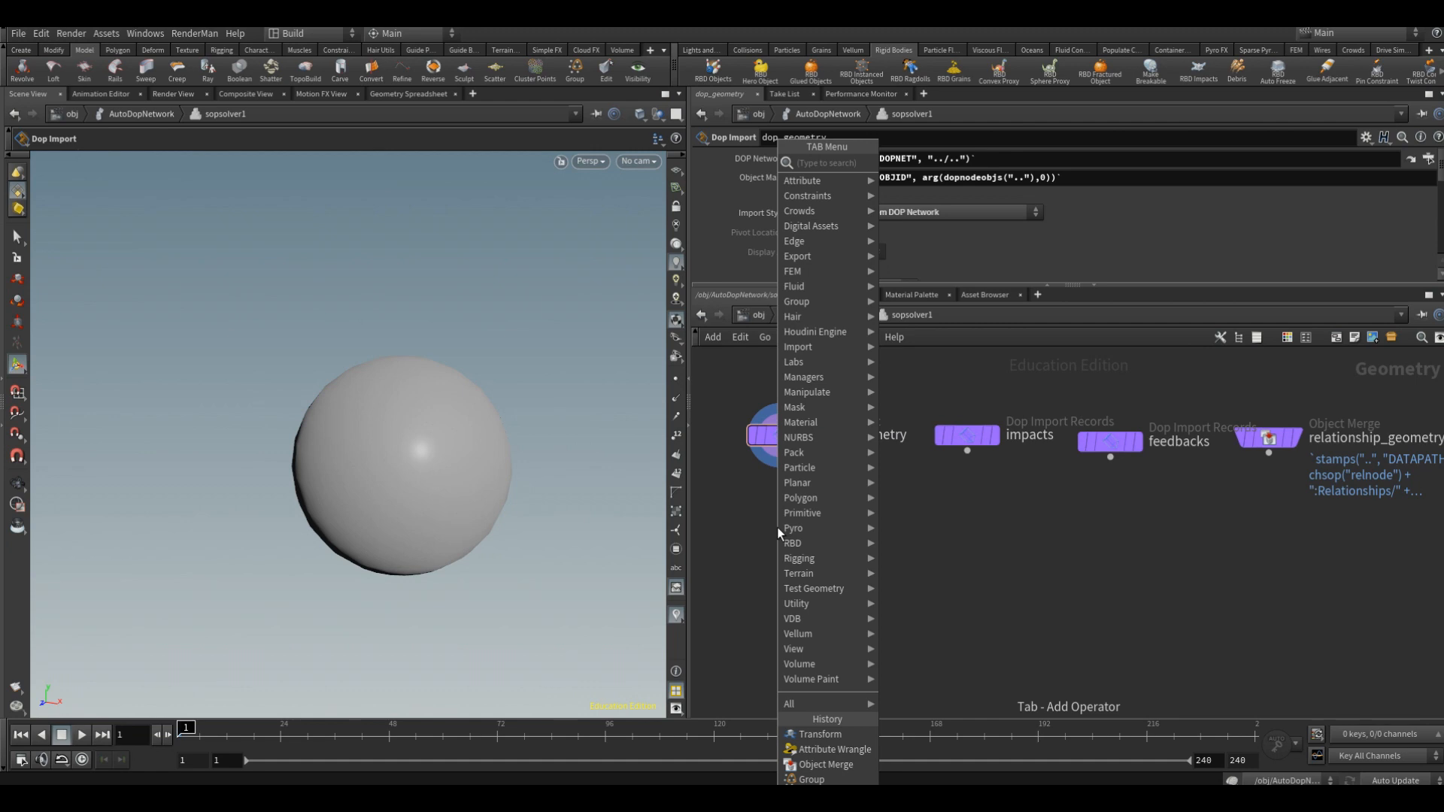
type("group")
key("Return")
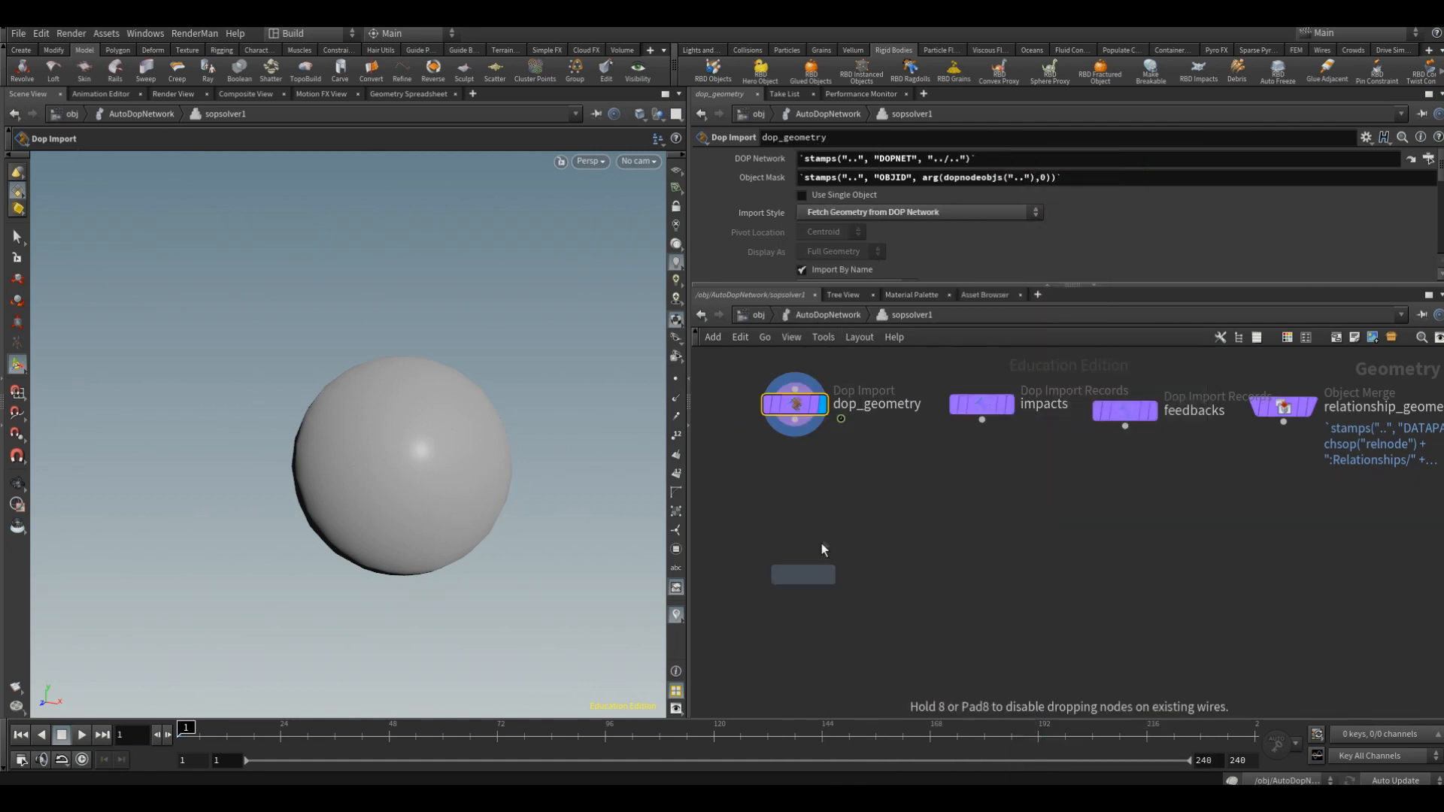
left_click(819, 538)
left_click_drag(810, 522, 795, 420)
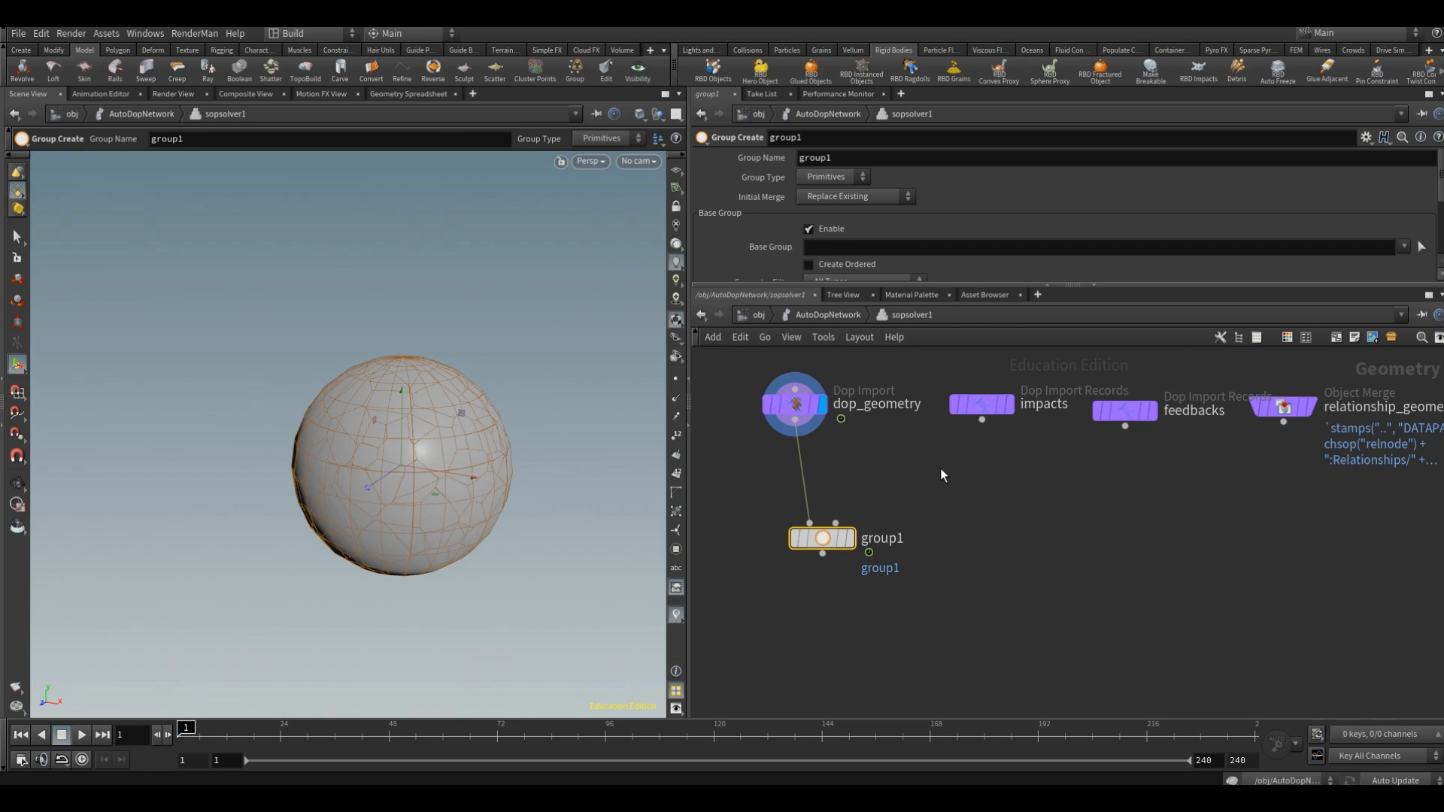
Step: Add an Object Merge node that brings in /obj/box_object1/transform1
left_click(999, 566)
key("Tab")
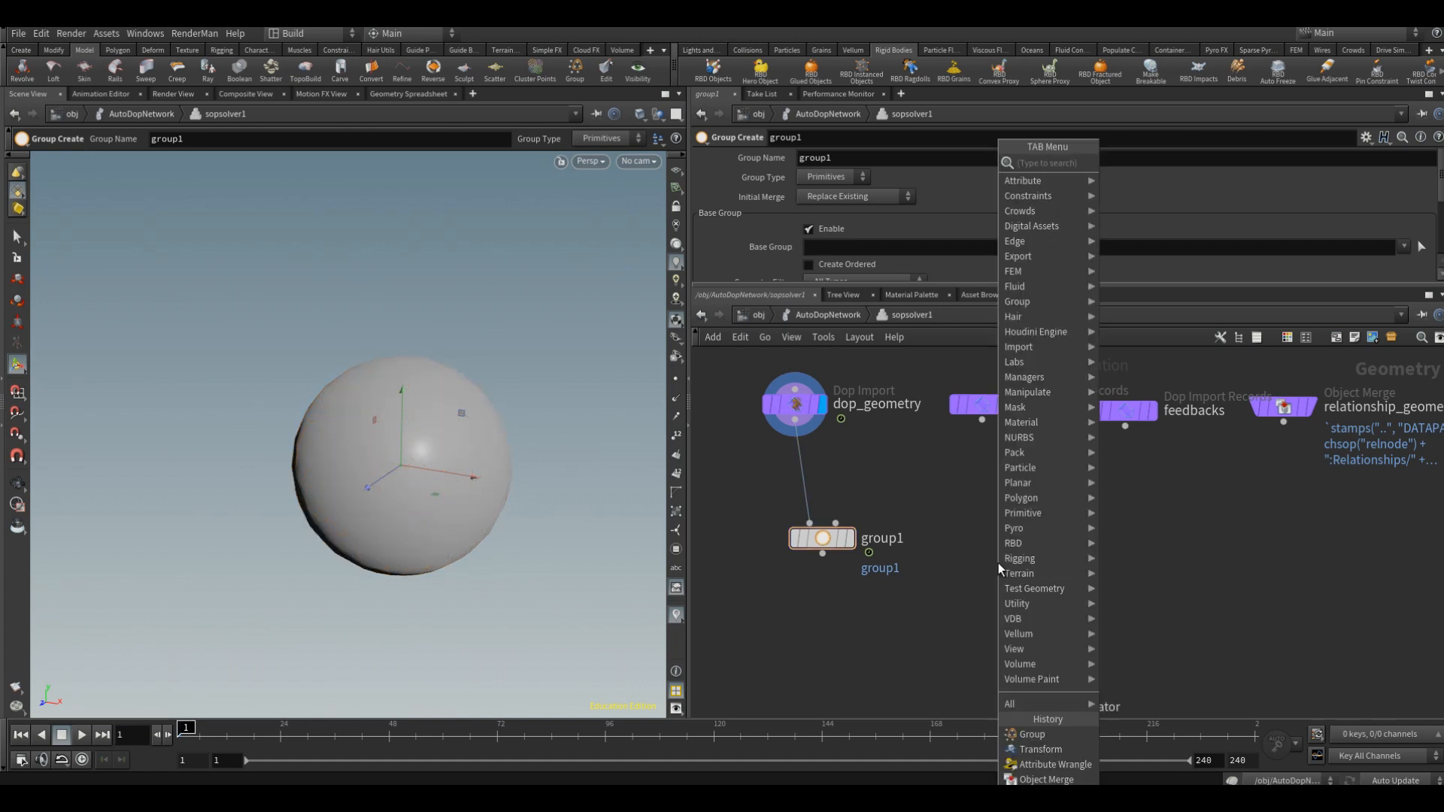
type("om")
left_click(1152, 164)
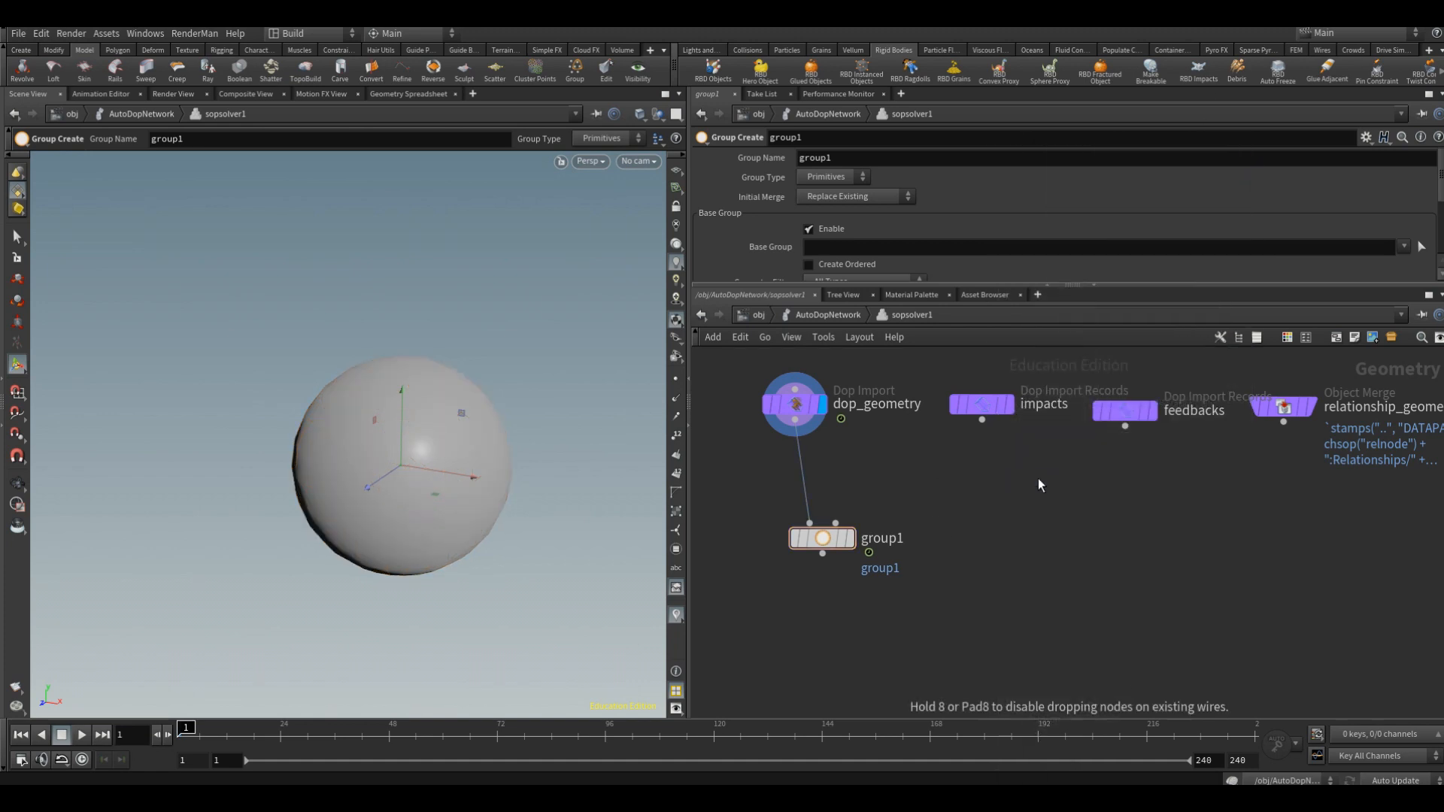
left_click(1038, 478)
left_click(1429, 197)
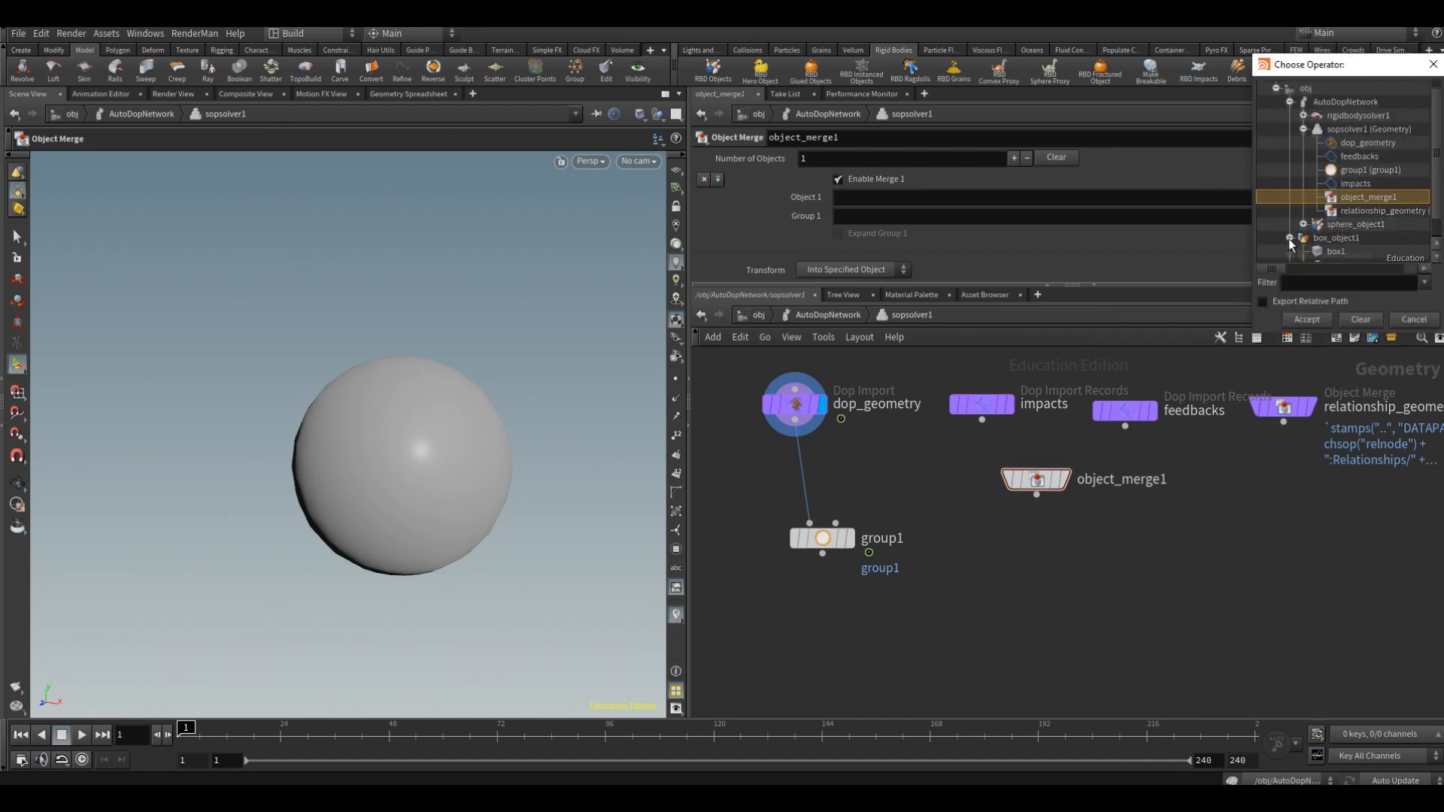
left_click(1289, 242)
left_click(1325, 242)
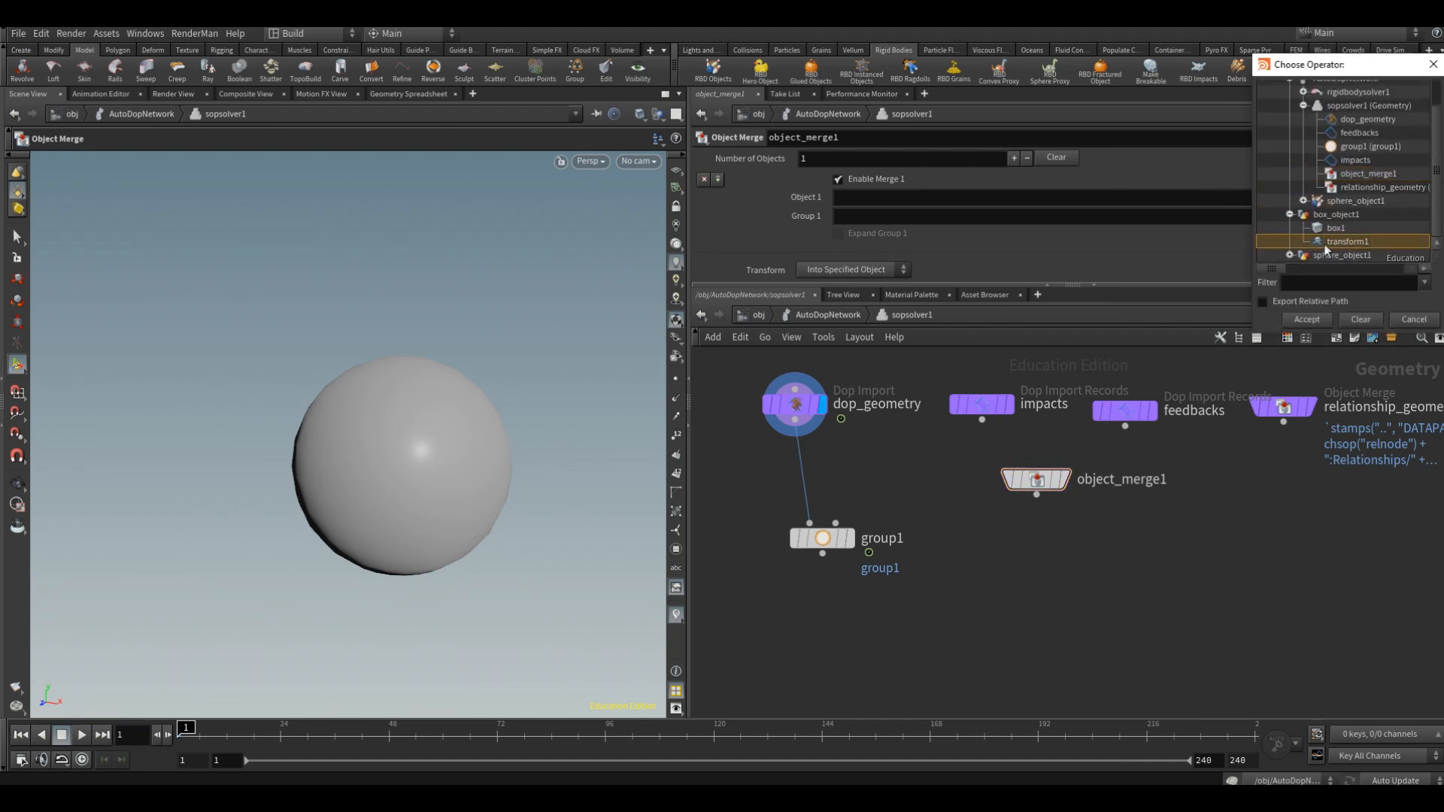
left_click(1307, 319)
Step: Connect the Object Merge to the Group node's second input and set the displayed Group node's type to Points
left_click_drag(835, 522, 1037, 495)
left_click(848, 538)
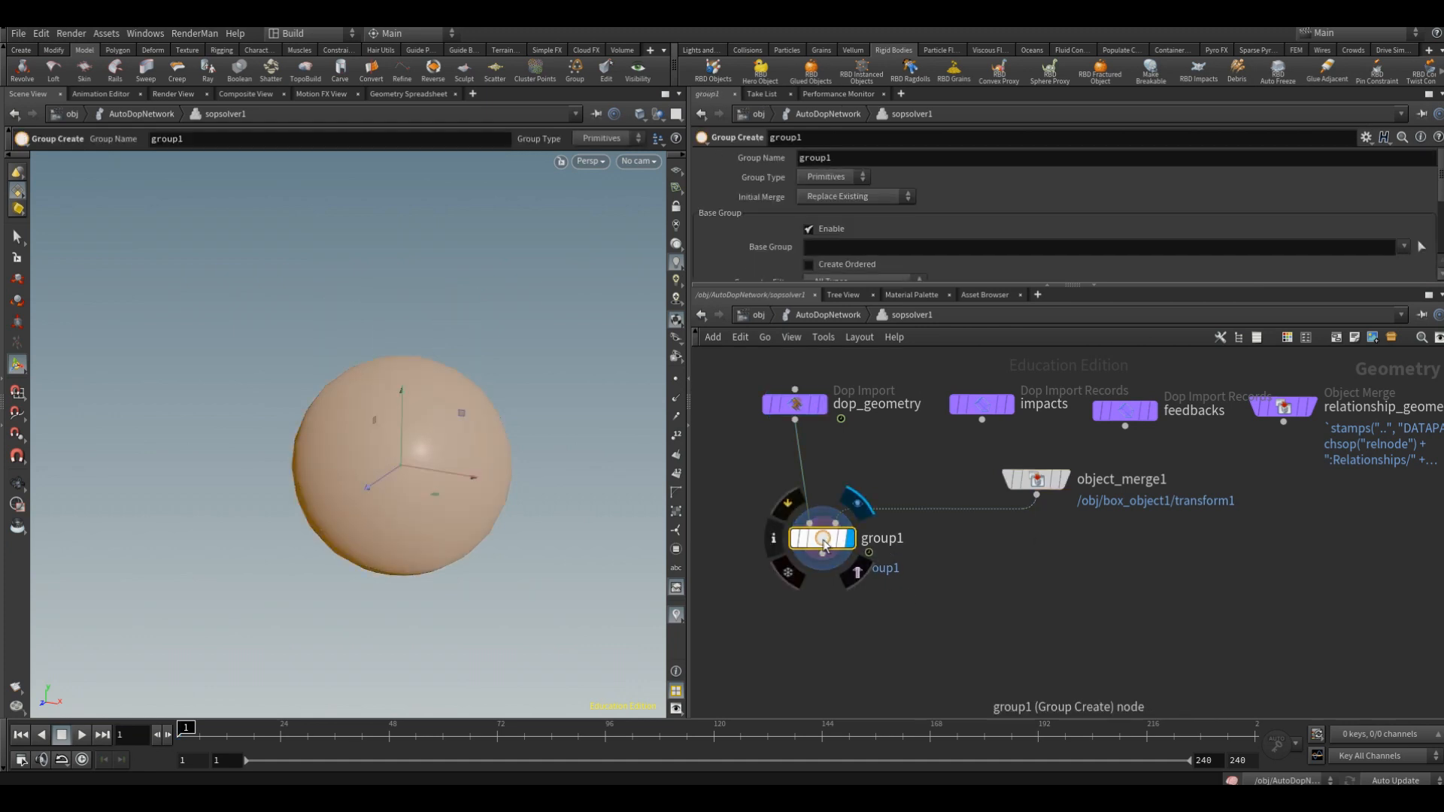
left_click(821, 178)
left_click(816, 207)
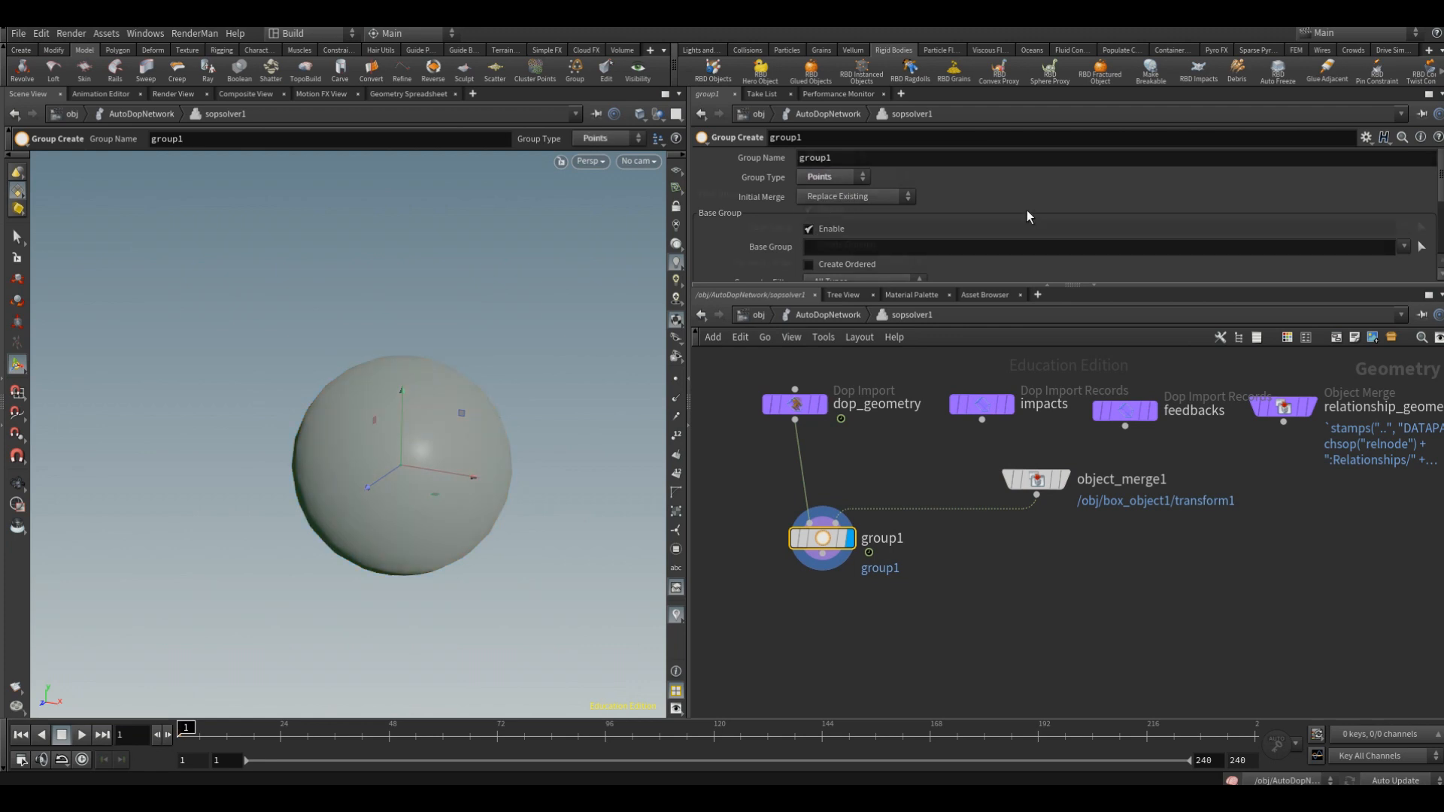
Step: Enable Keep in Bounding Regions on the Group node with Bounding Type set to Bounding Object
scroll(1027, 210, "down", 3)
scroll(1045, 206, "down", 2)
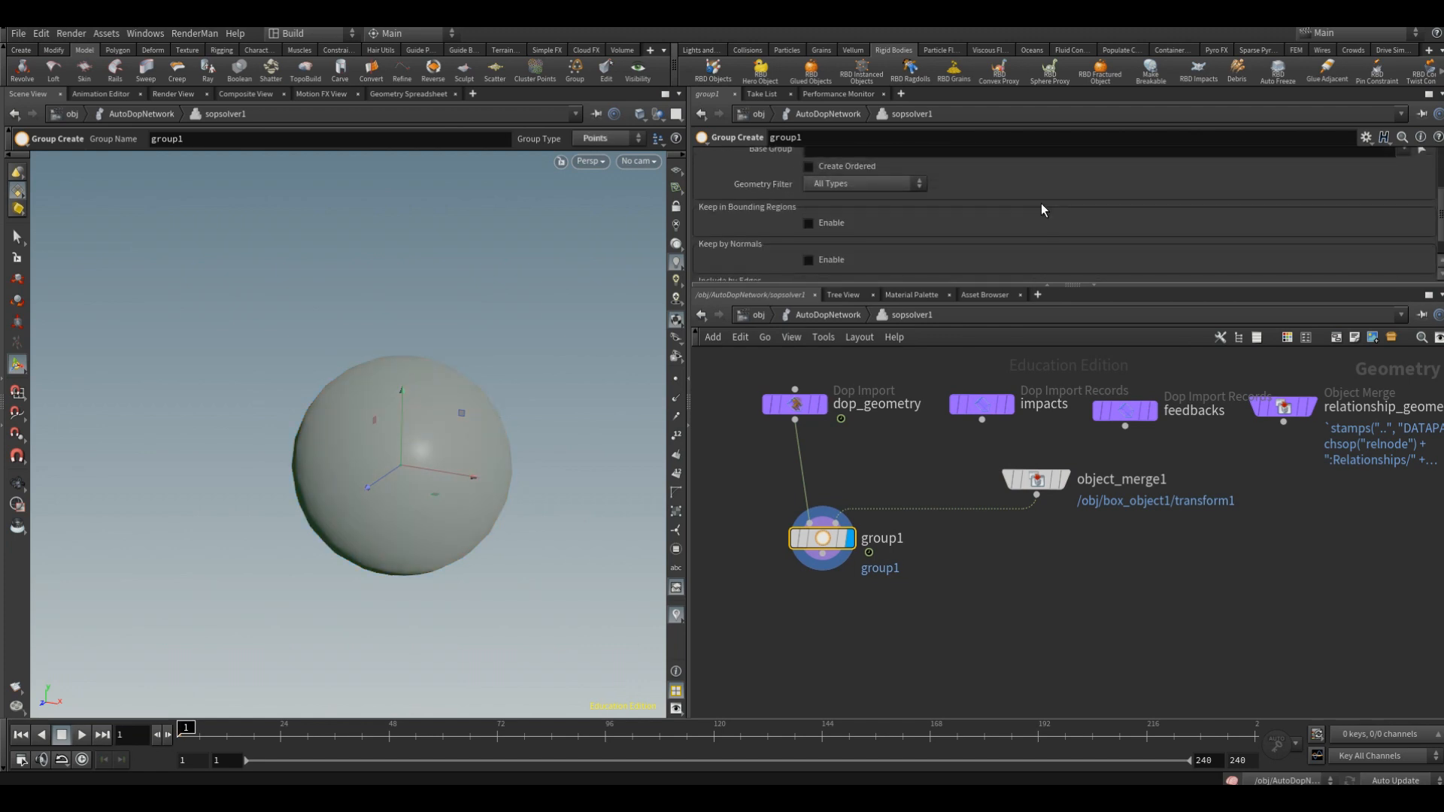
left_click(810, 223)
left_click(873, 185)
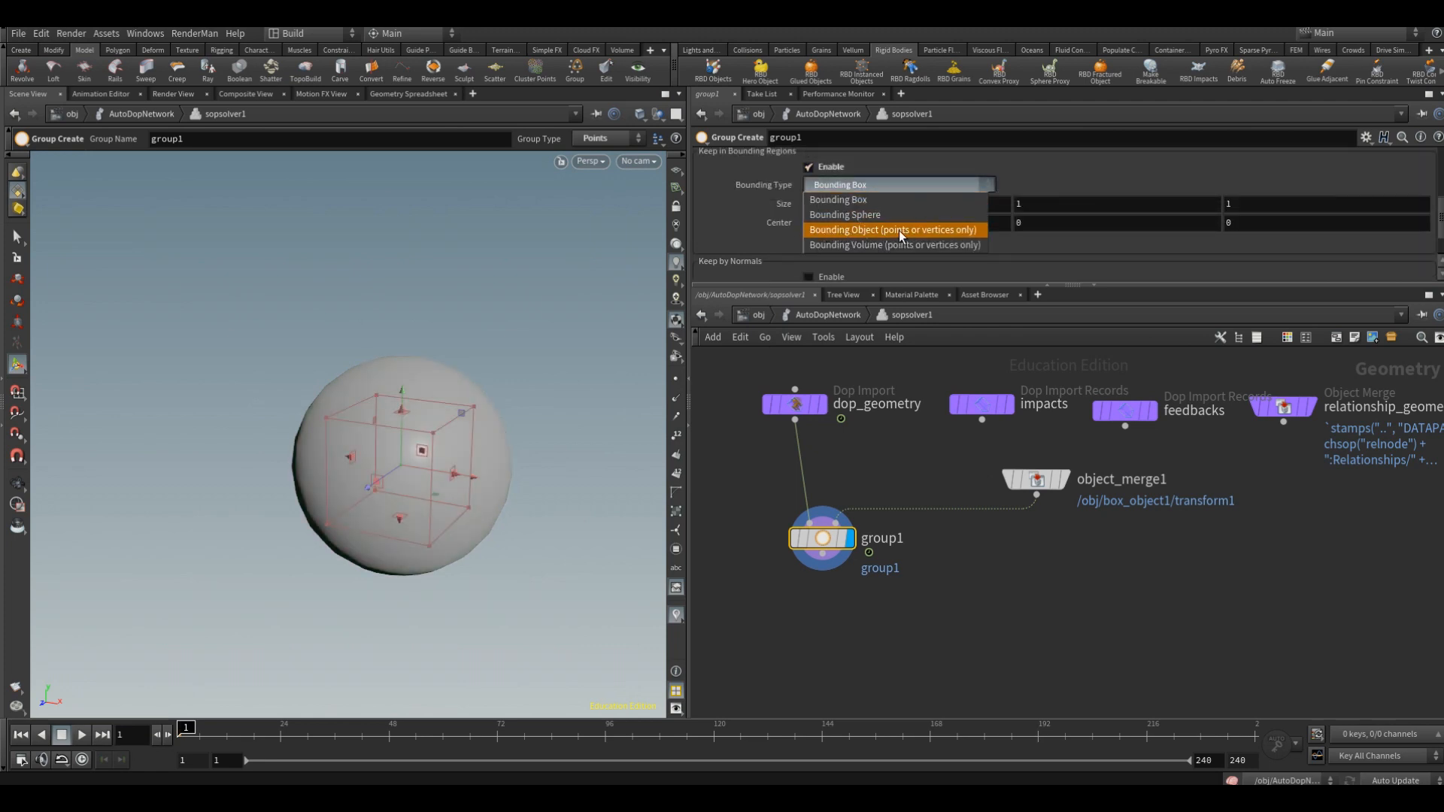
left_click(955, 235)
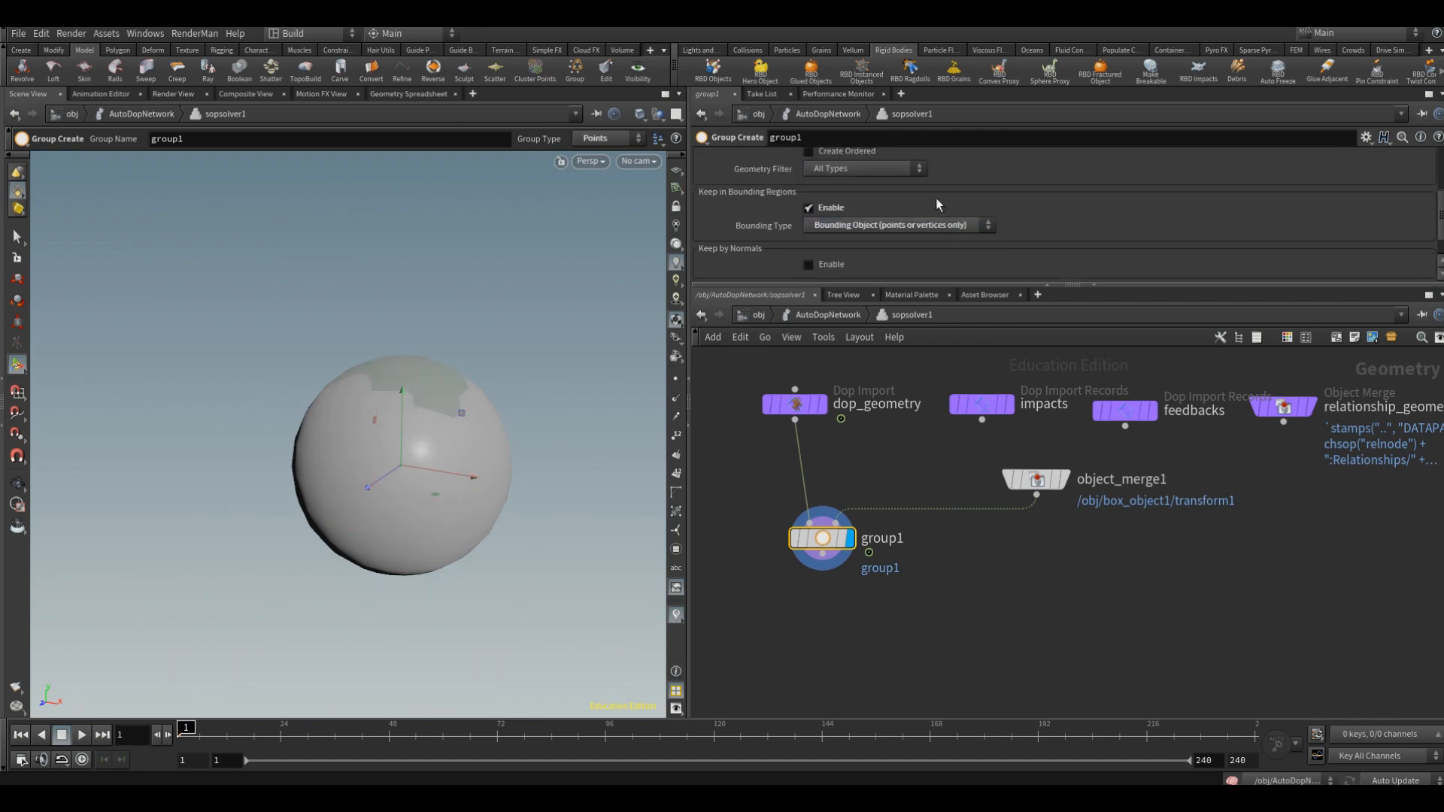
scroll(935, 197, "up", 5)
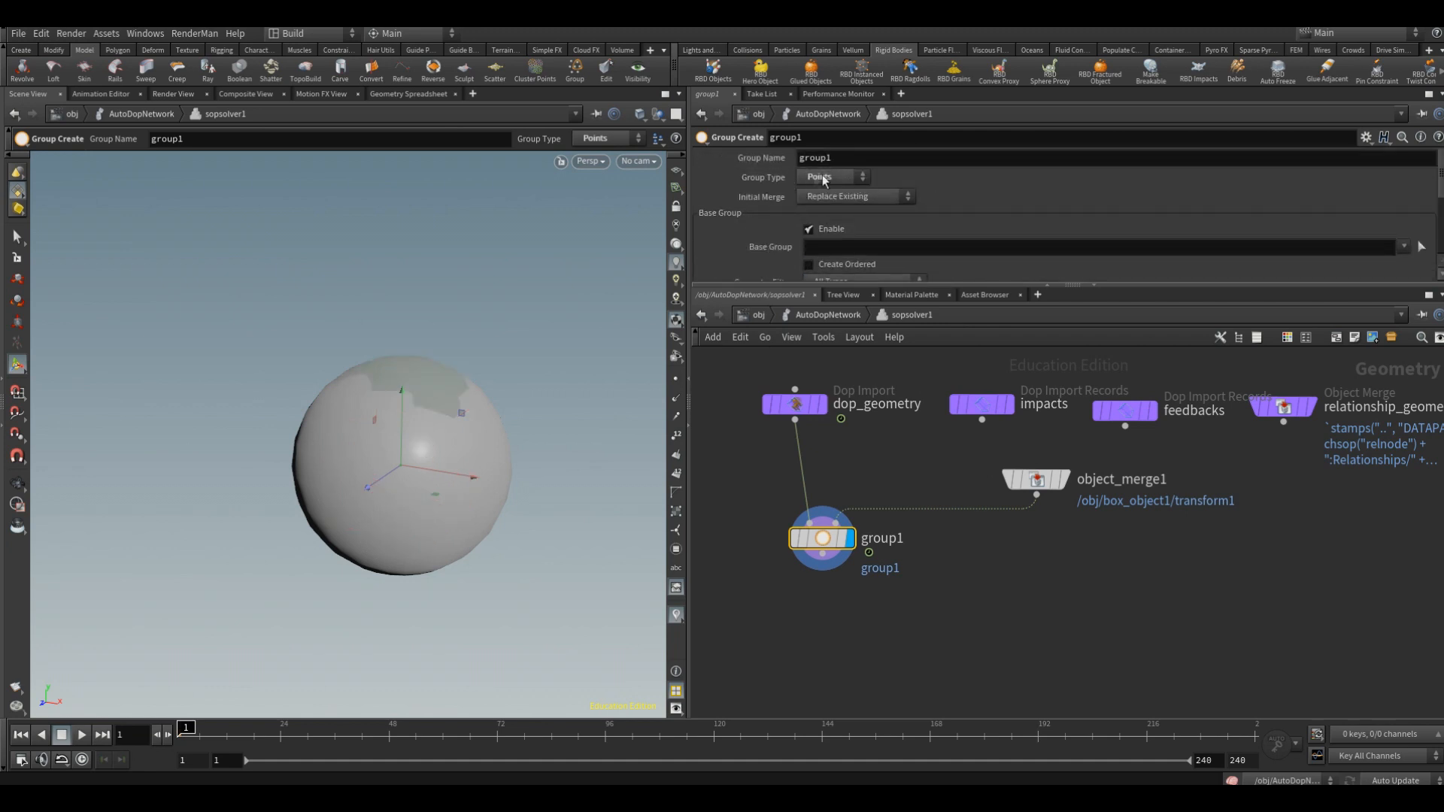
scroll(1055, 212, "down", 4)
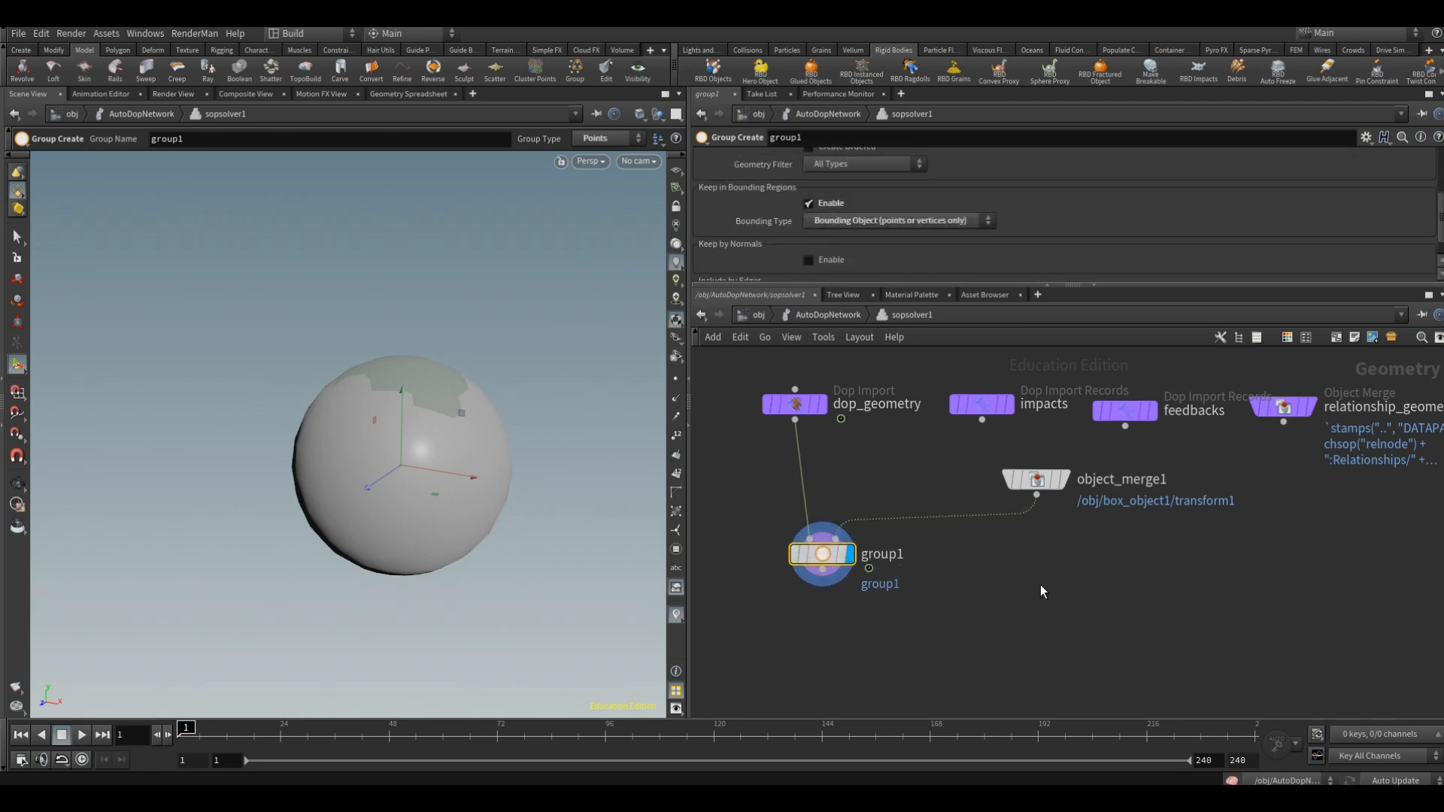
left_click_drag(793, 409, 797, 413)
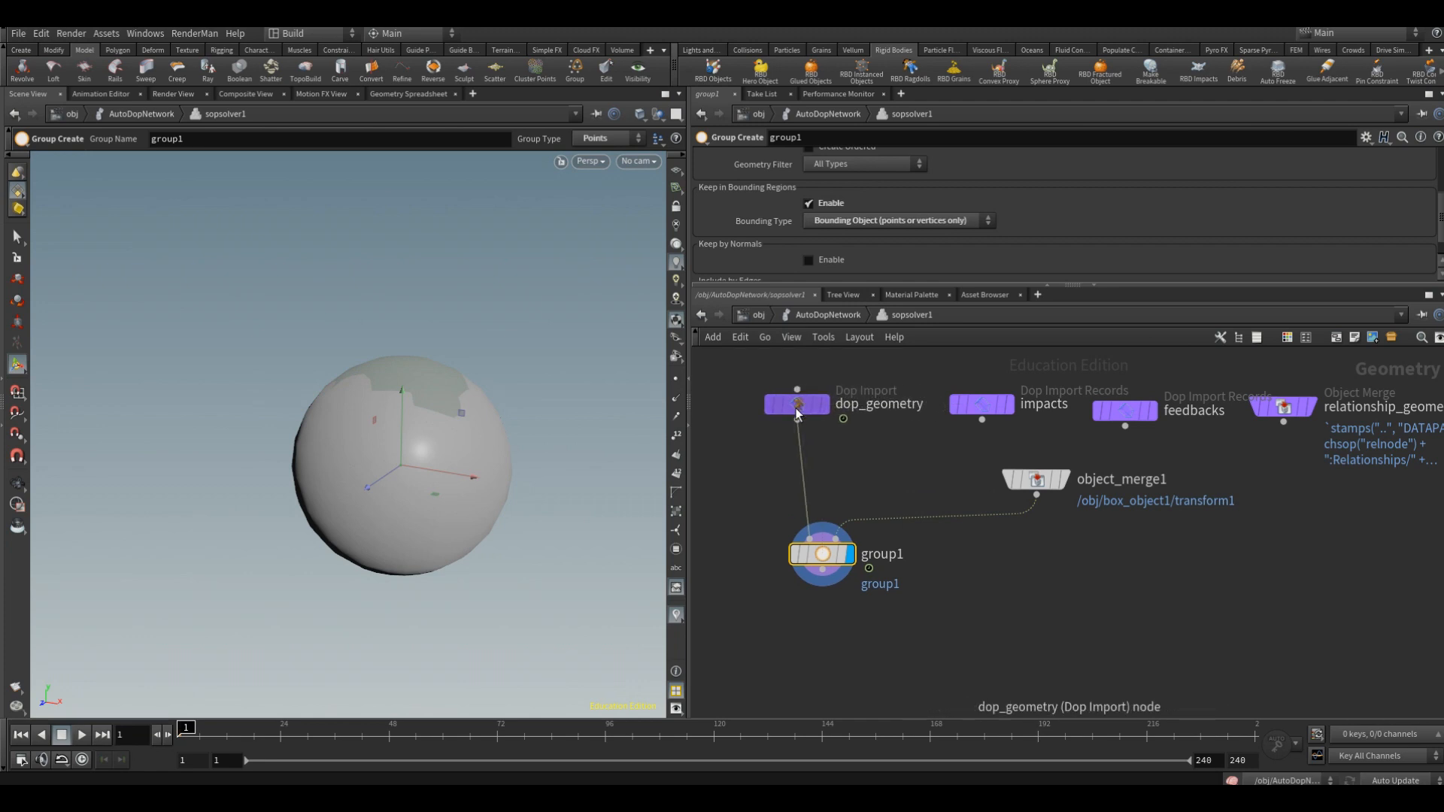
mouse_move(1038, 480)
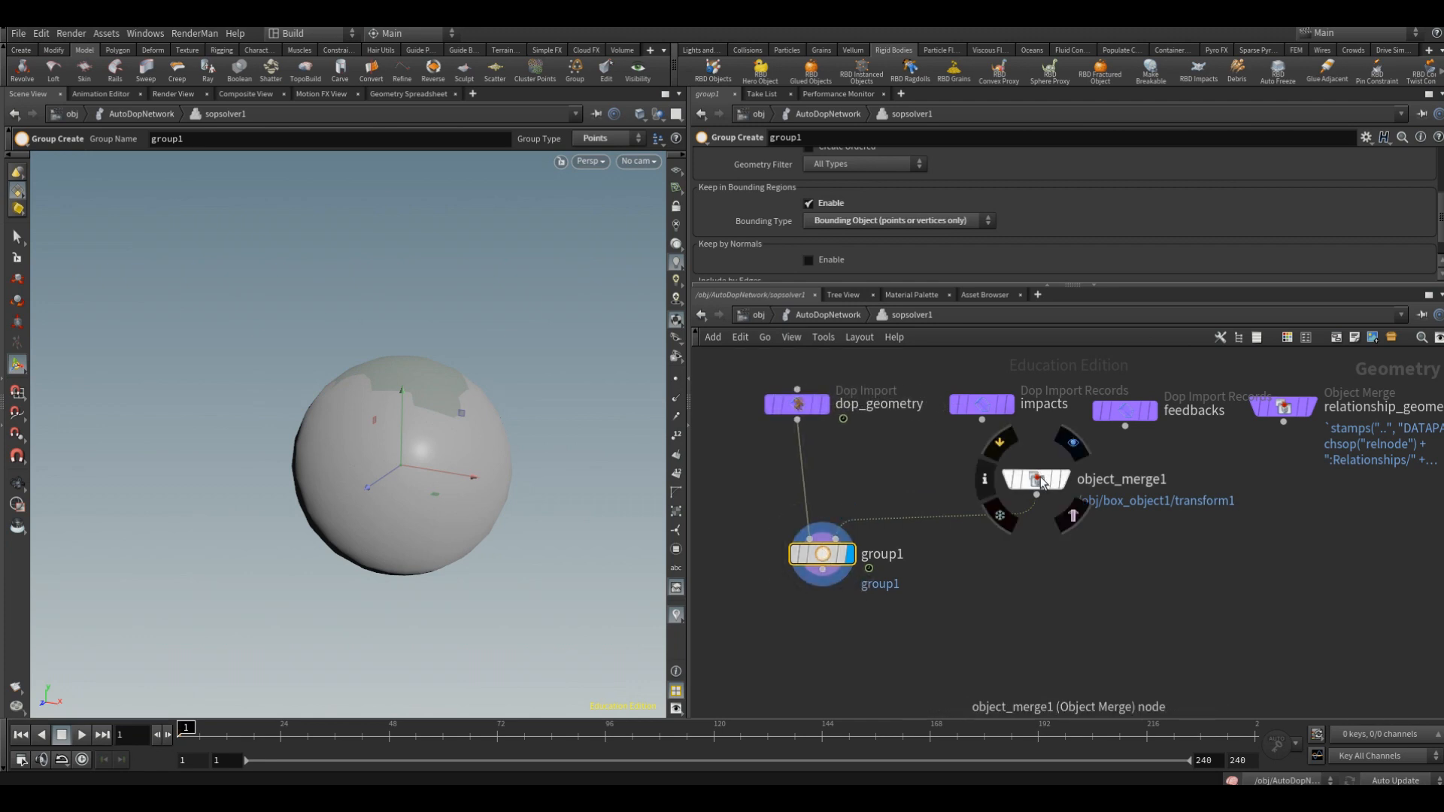
middle_click_drag(845, 663, 861, 593)
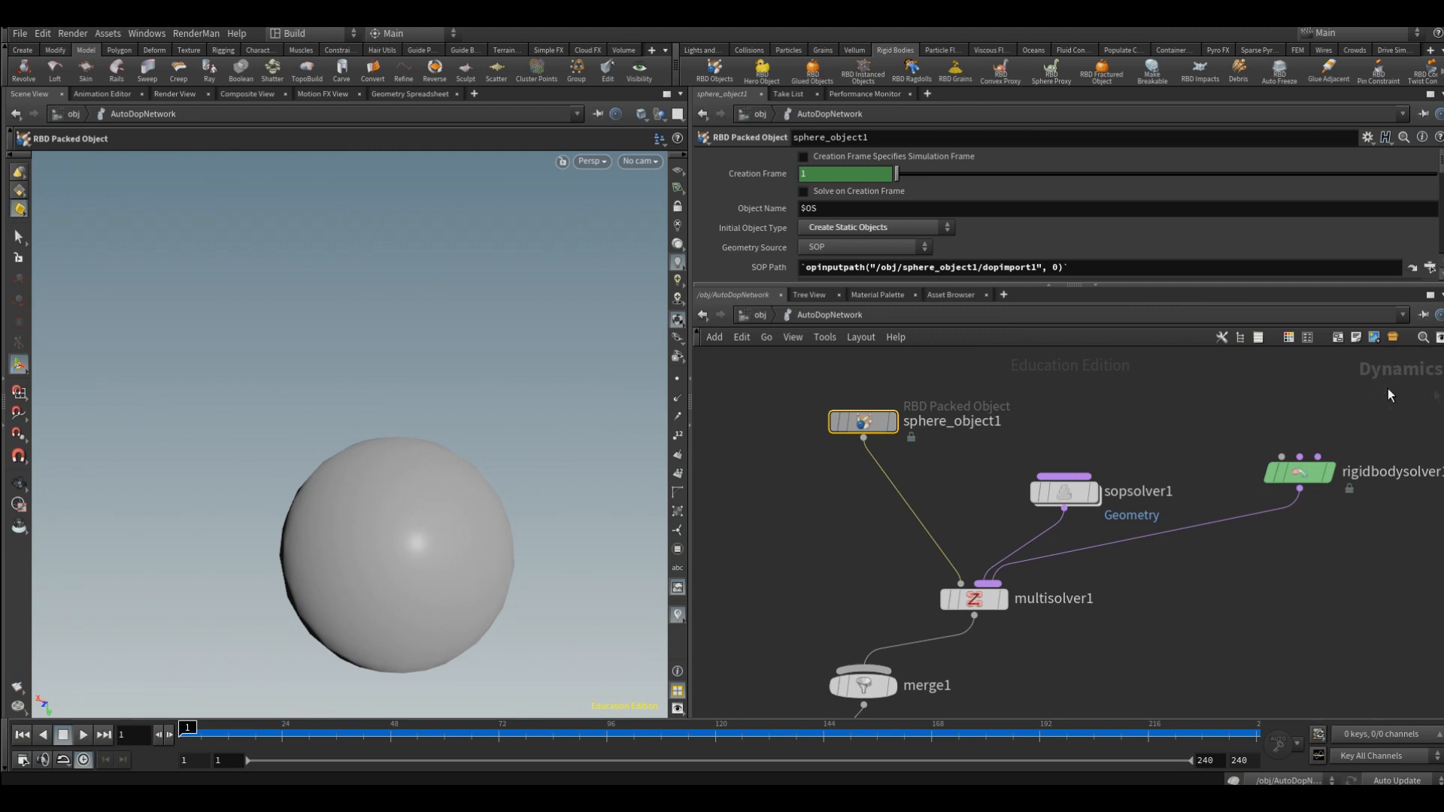
mouse_move(871, 426)
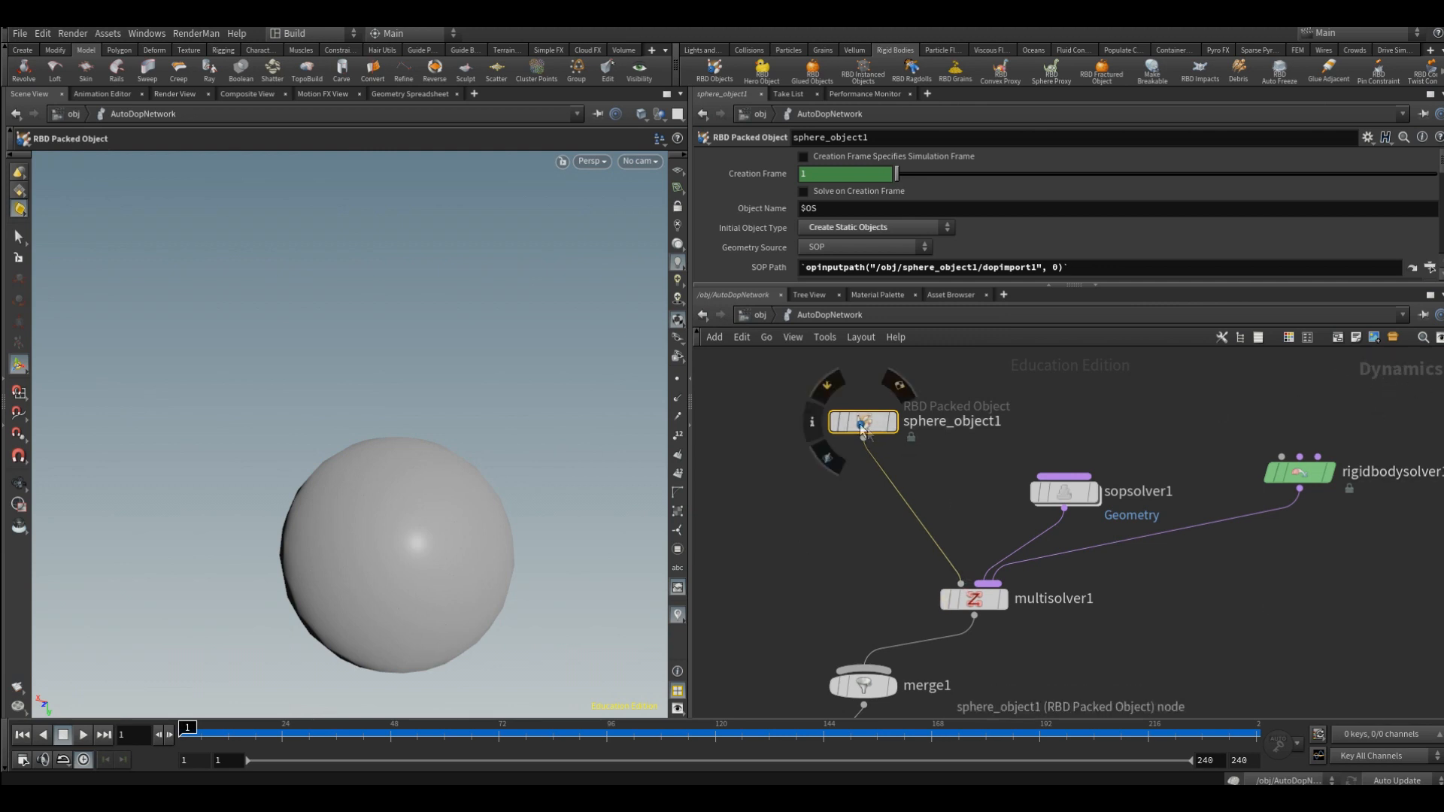
left_click_drag(871, 426, 848, 416)
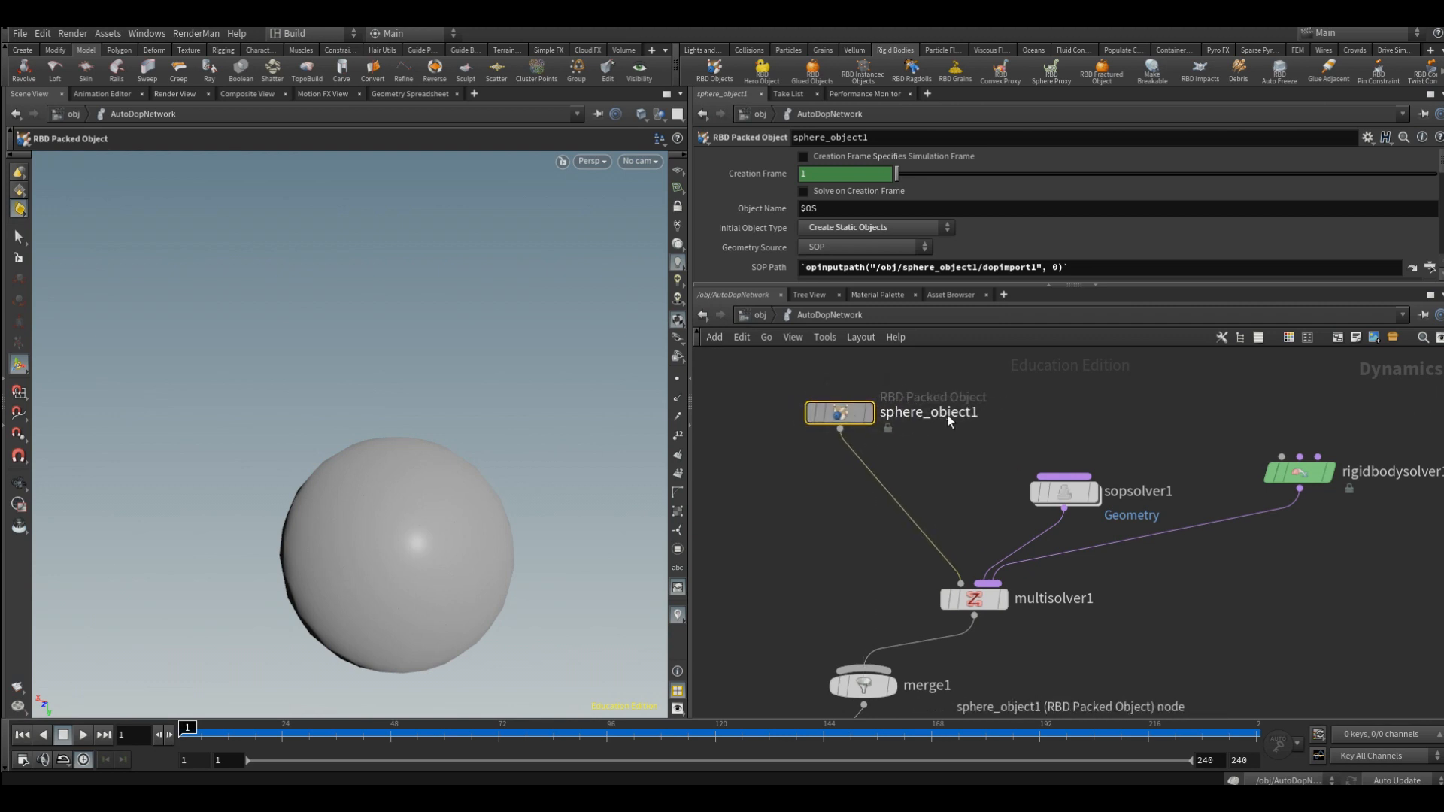
middle_click(841, 420)
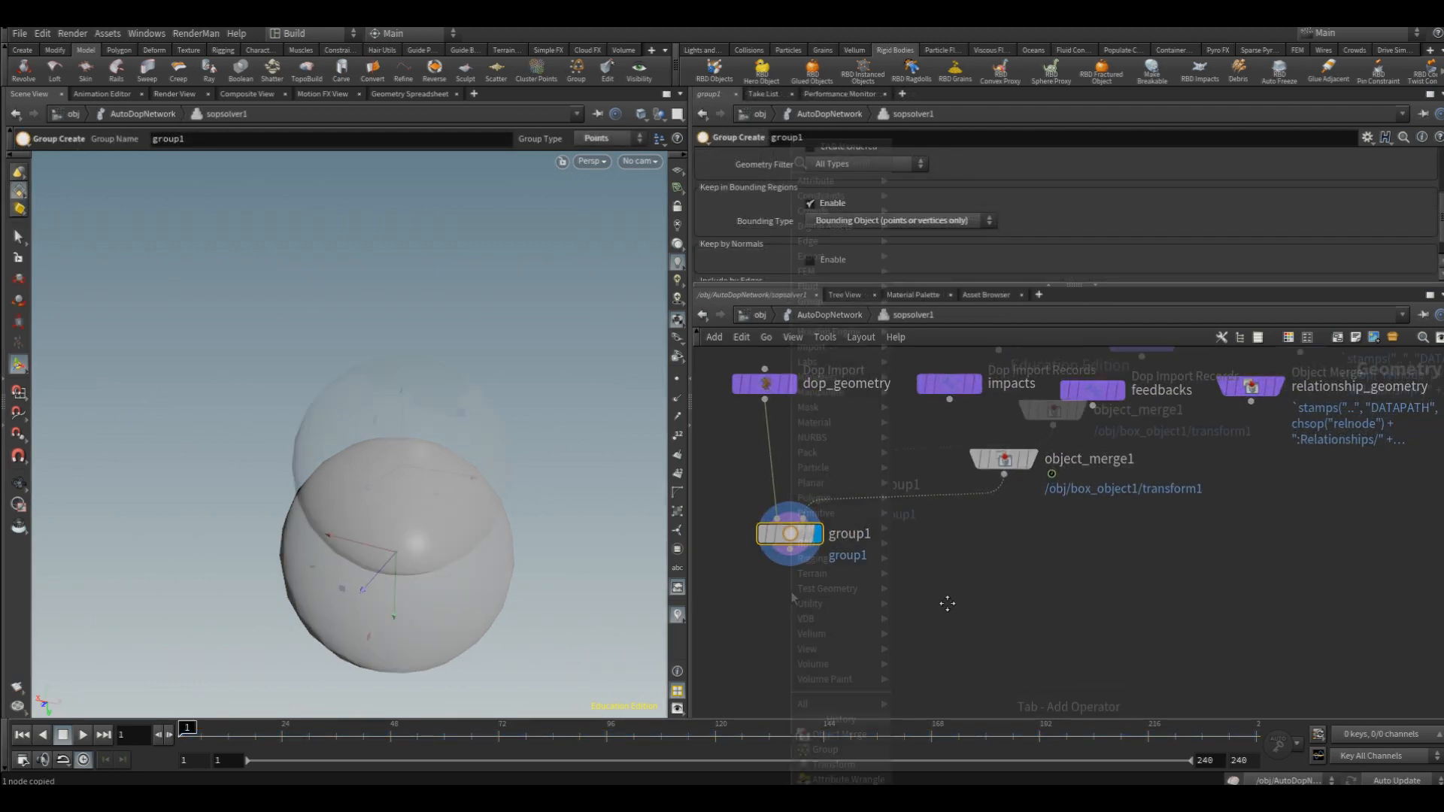
Step: Add an Attribute Wrangle below the Group node inside the SOP Solver, fed by the group's output
key("Tab")
type("w")
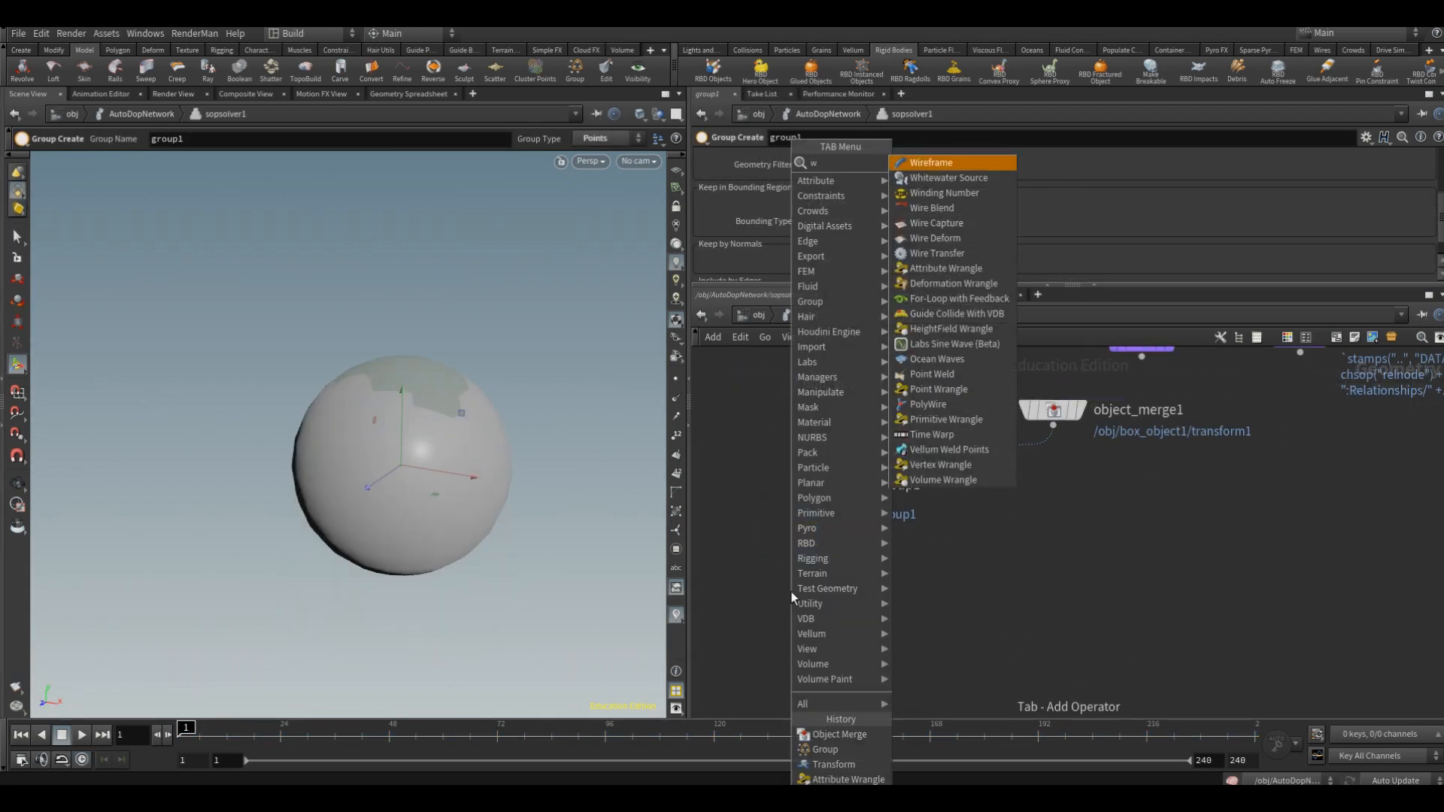
left_click(941, 530)
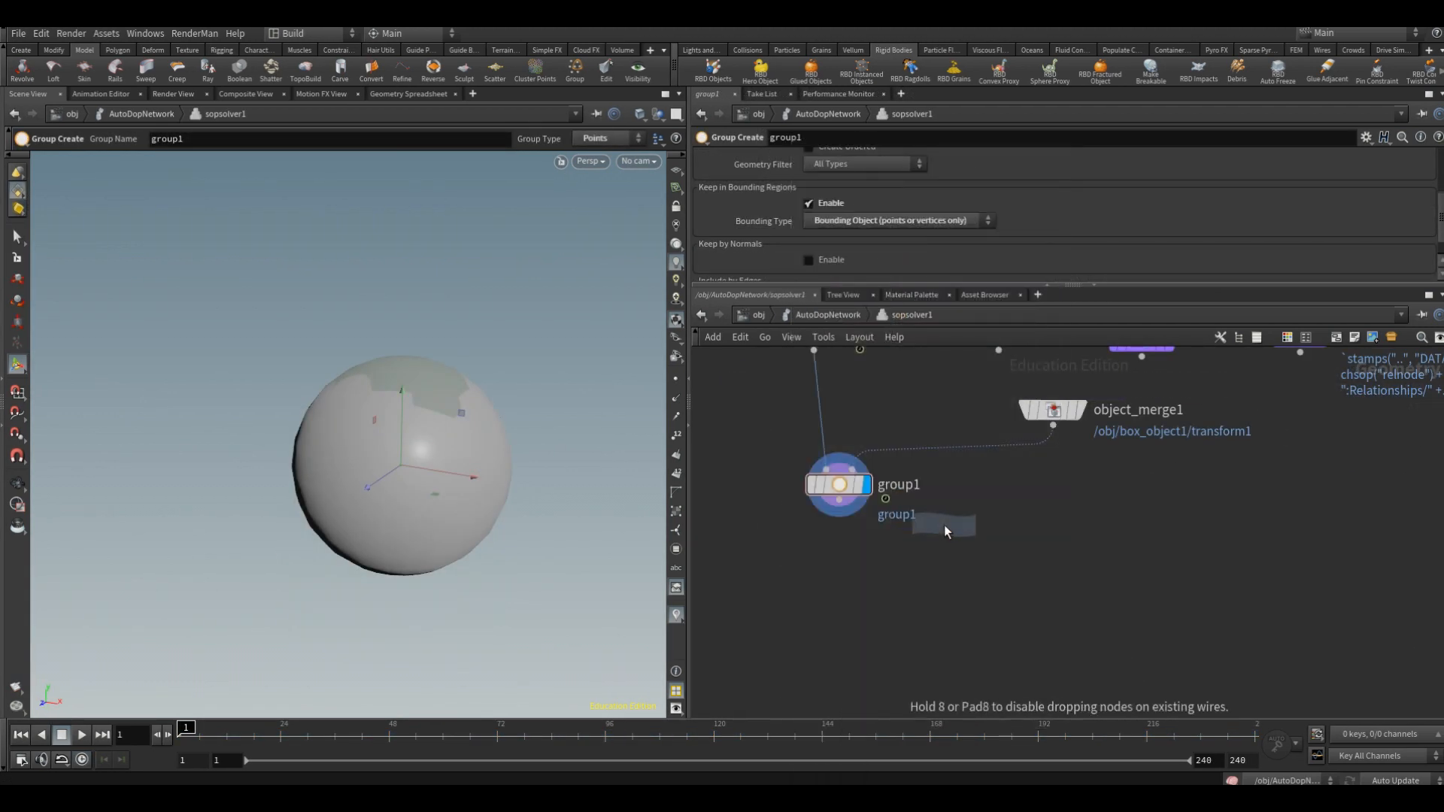
left_click(861, 594)
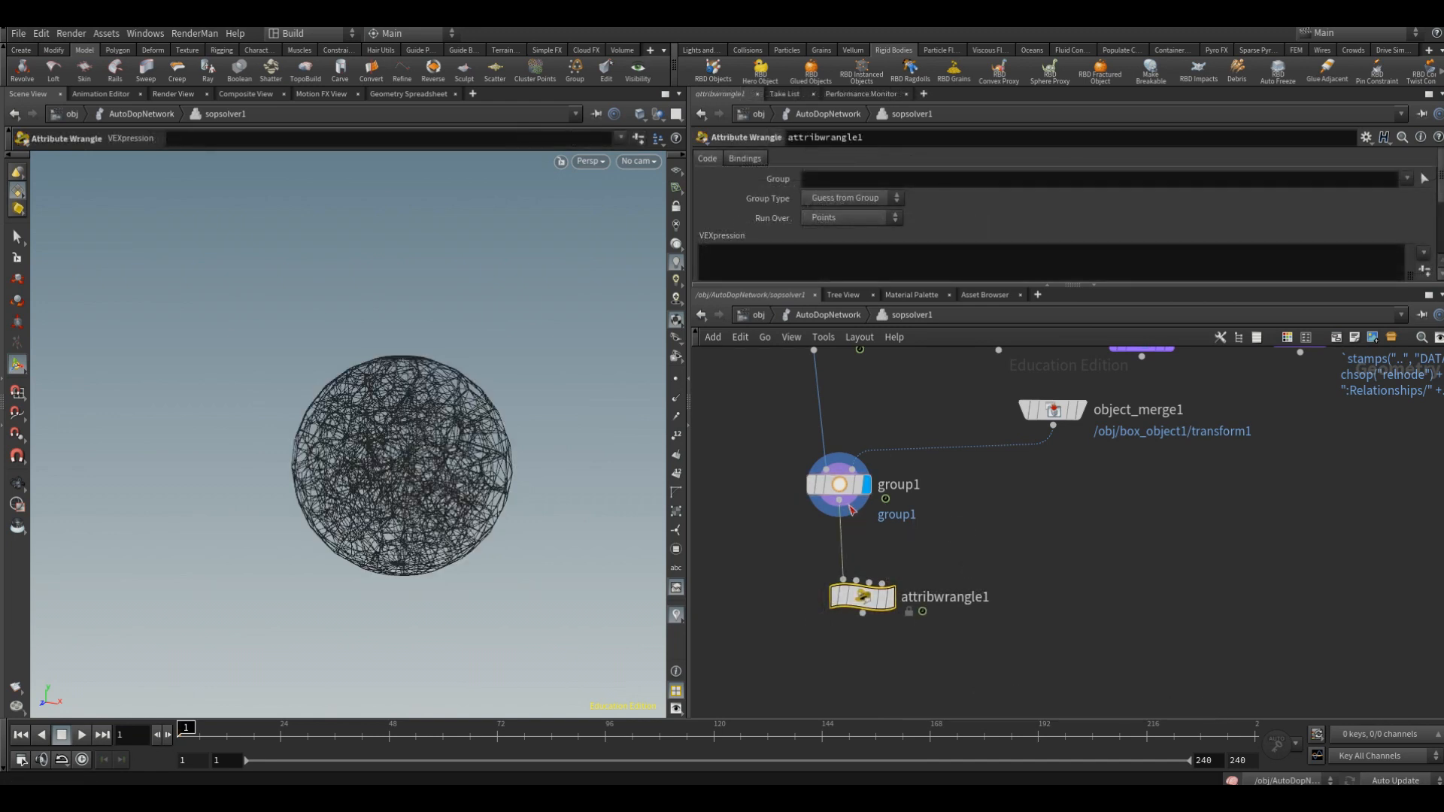
Step: Display the Attribute Wrangle and restrict it to the point group group1
left_click(890, 596)
left_click(1405, 179)
left_click(1418, 199)
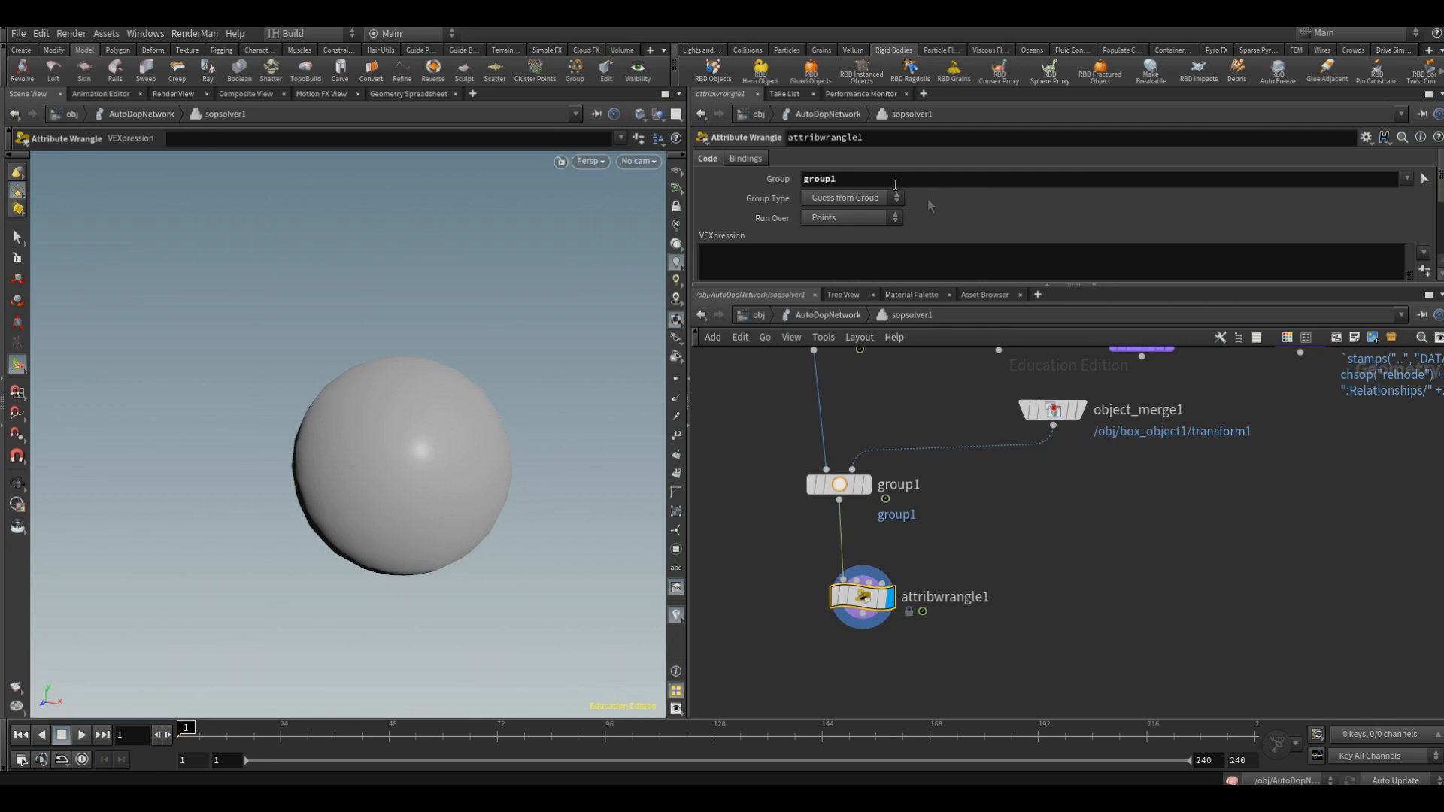
Step: Write the wrangle's VEXpression as "i@active = 1;" so the grouped pieces are activated
scroll(989, 217, "down", 1)
left_click(789, 235)
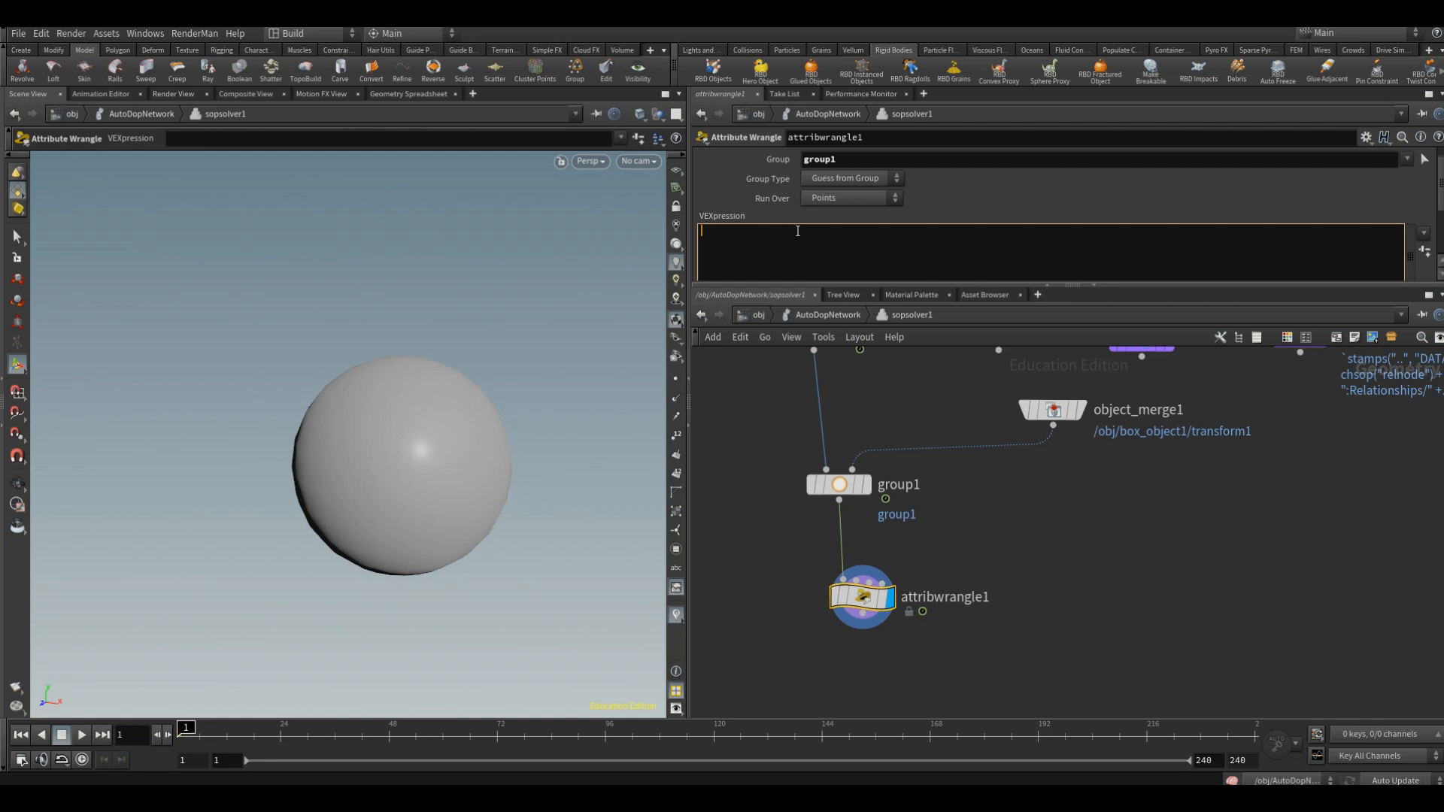
type("i")
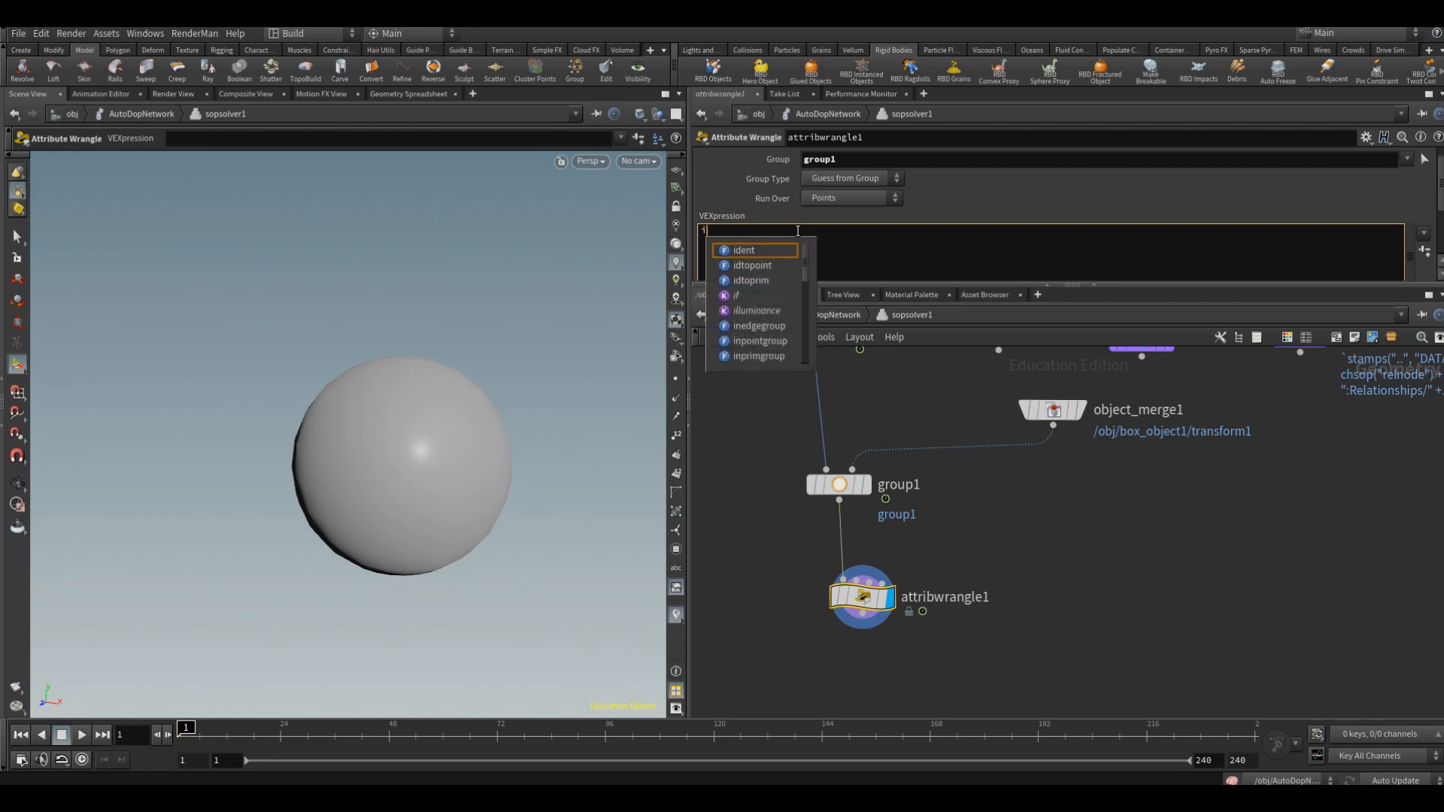
type("@")
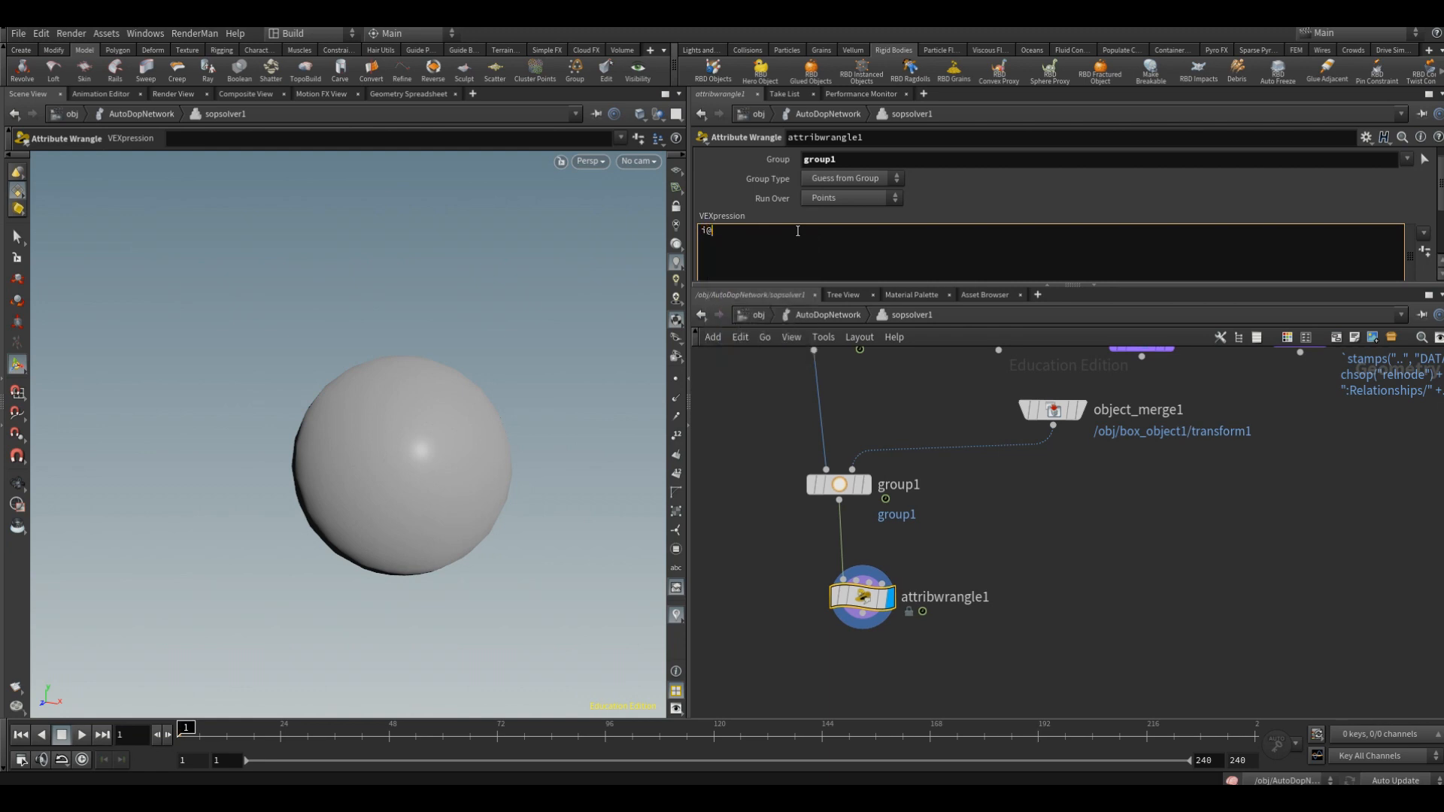
type("active")
type("= 1;")
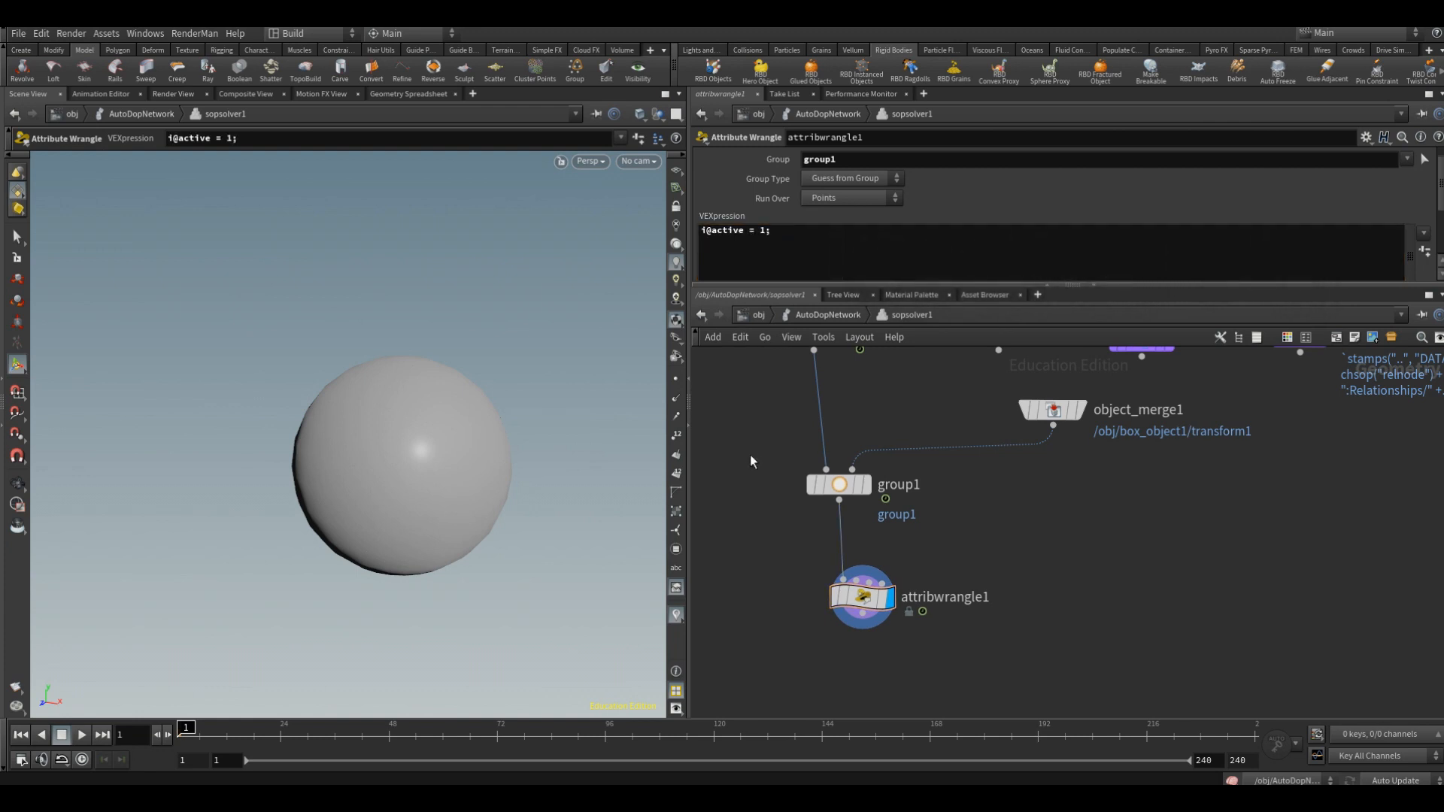
Step: In box_object1, move the box away from the sphere to an X translate of about 1.49 using its Transform node
key("u")
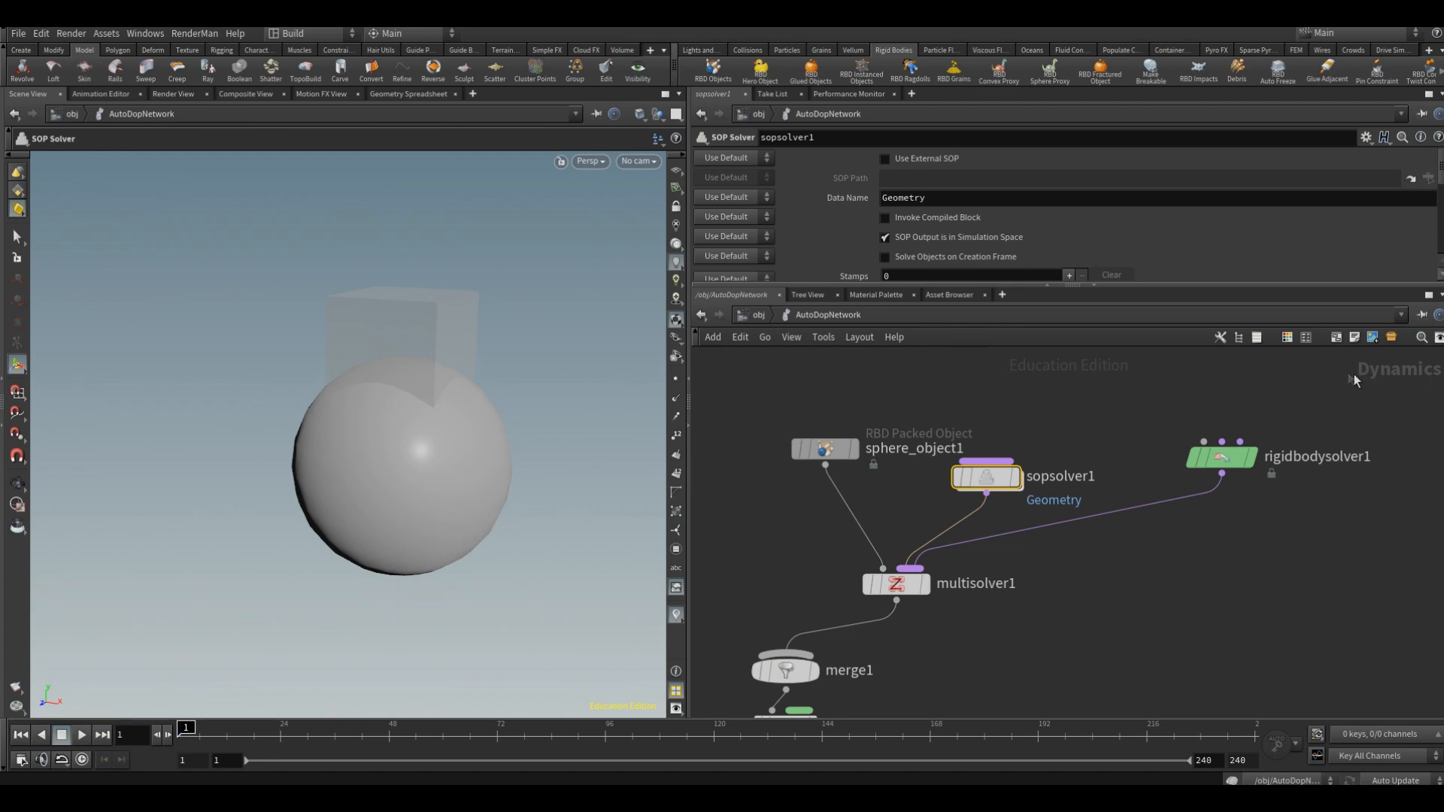
key("u")
middle_click_drag(887, 512, 1237, 587)
mouse_move(1175, 484)
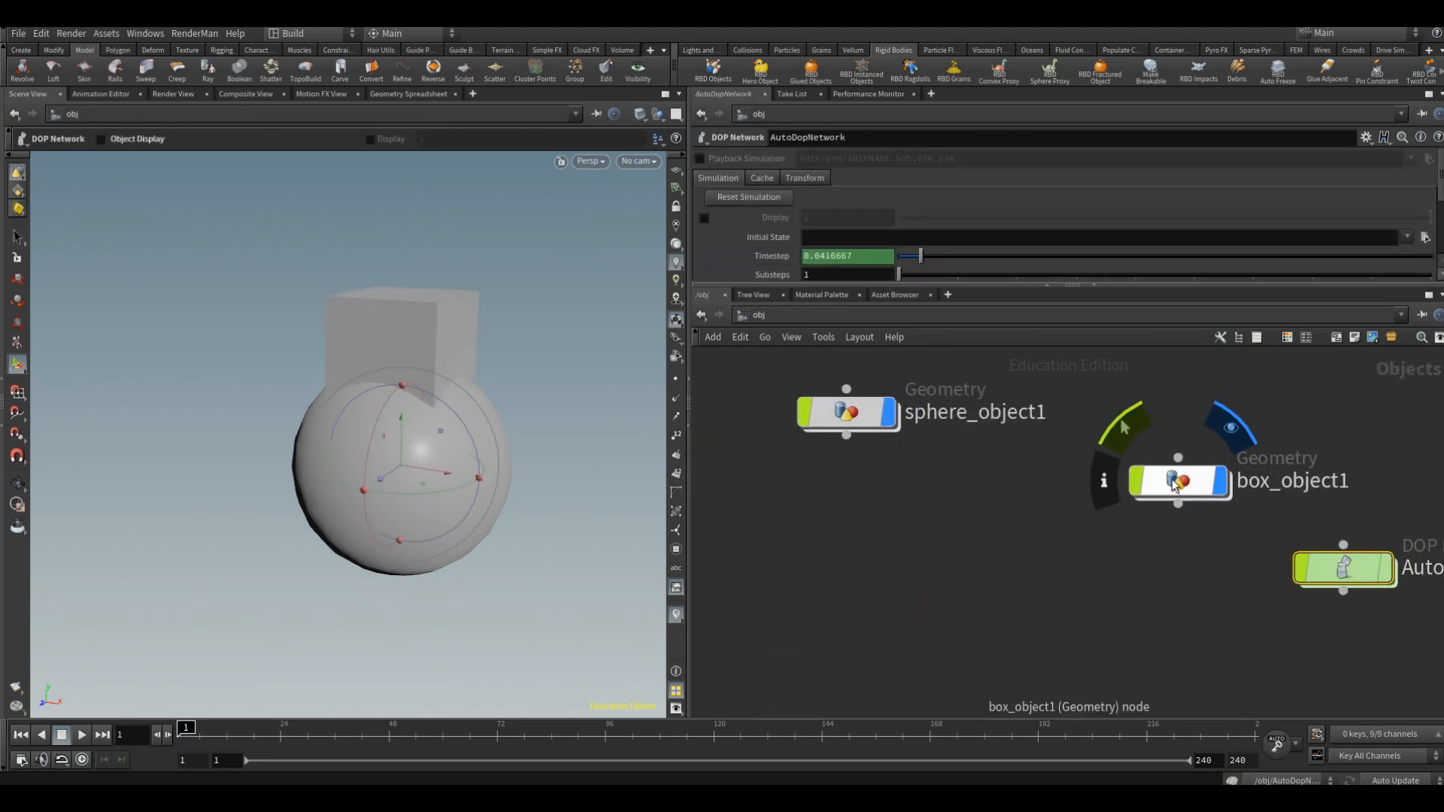
left_click(1179, 481)
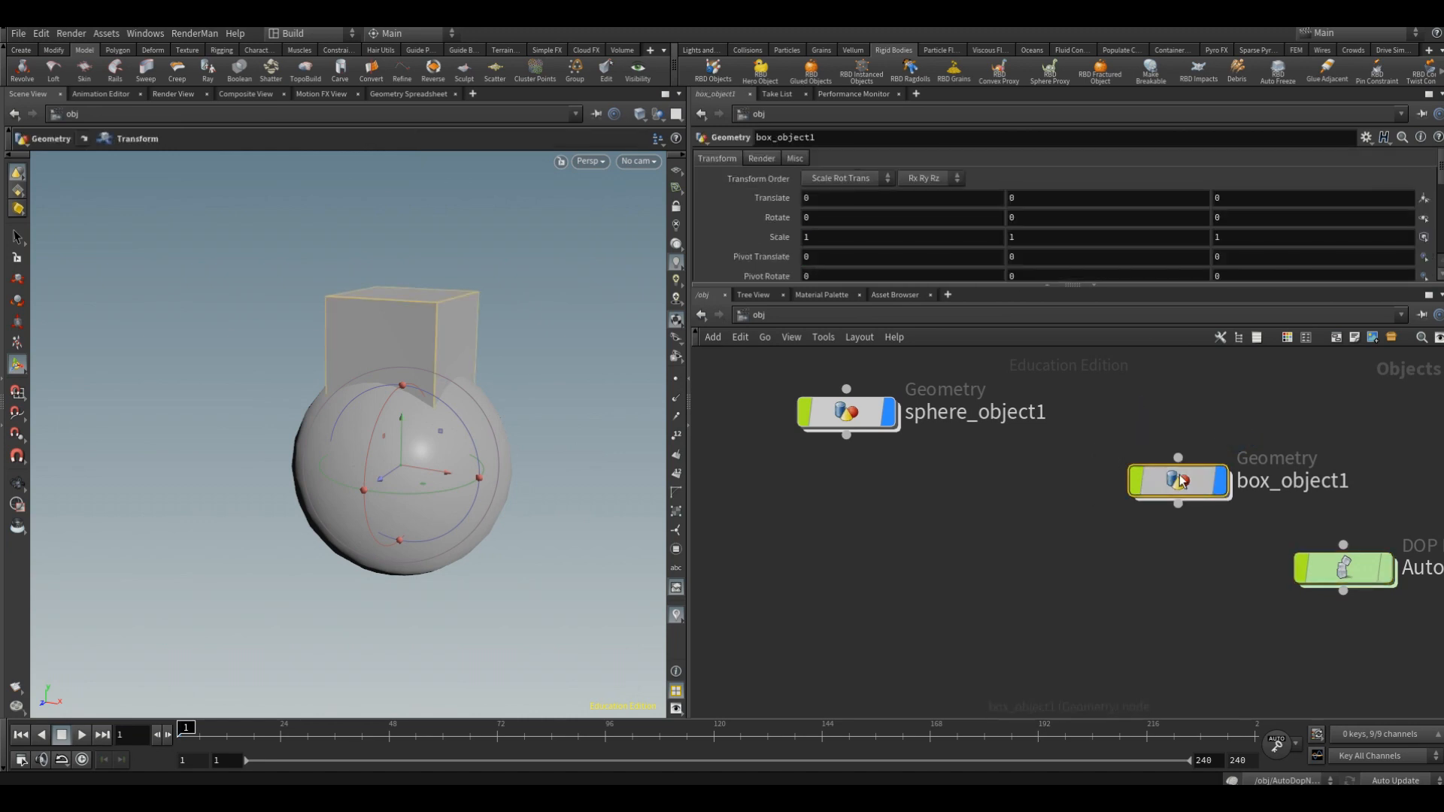
double_click(1179, 481)
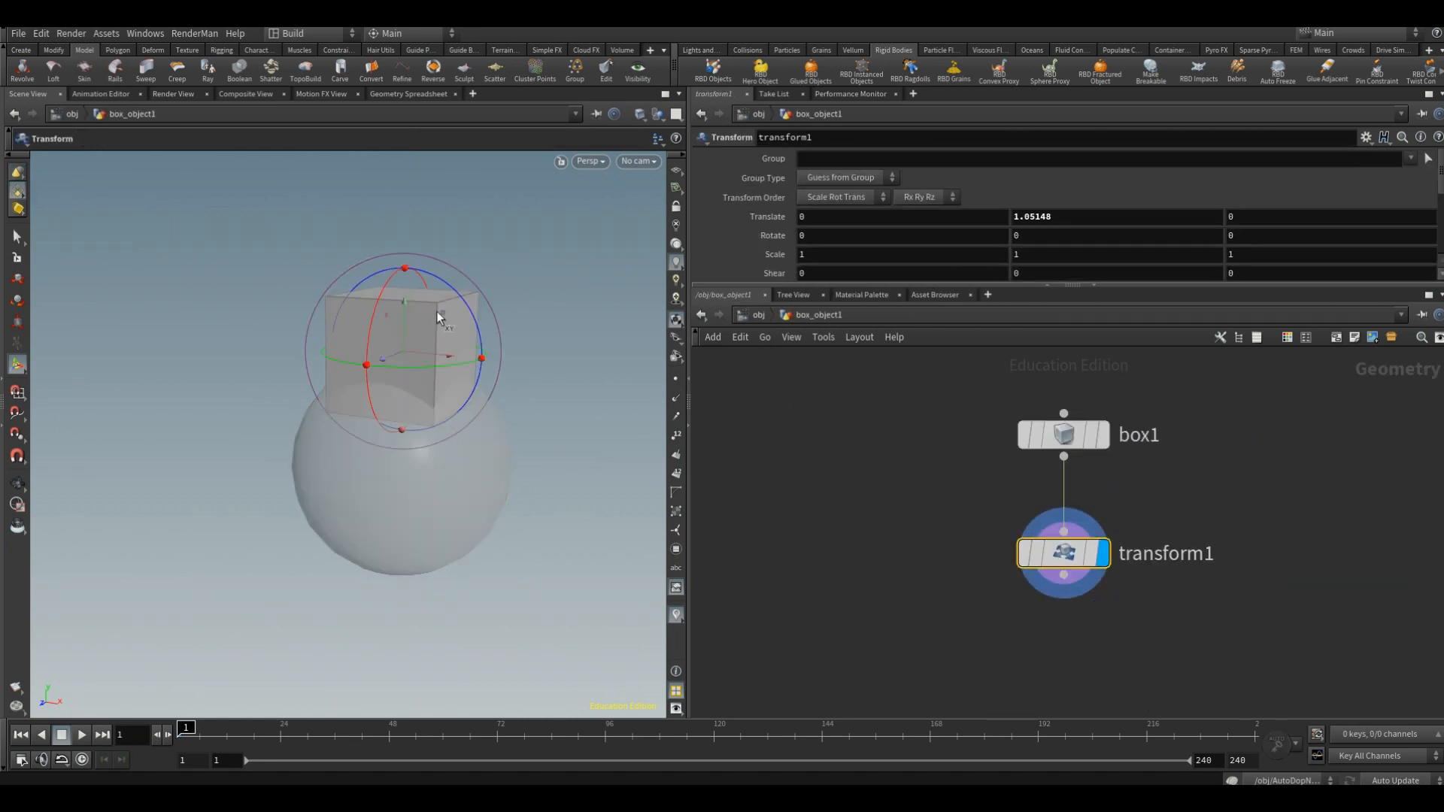
left_click_drag(427, 356, 579, 397)
key("Escape")
left_click_drag(526, 395, 322, 489)
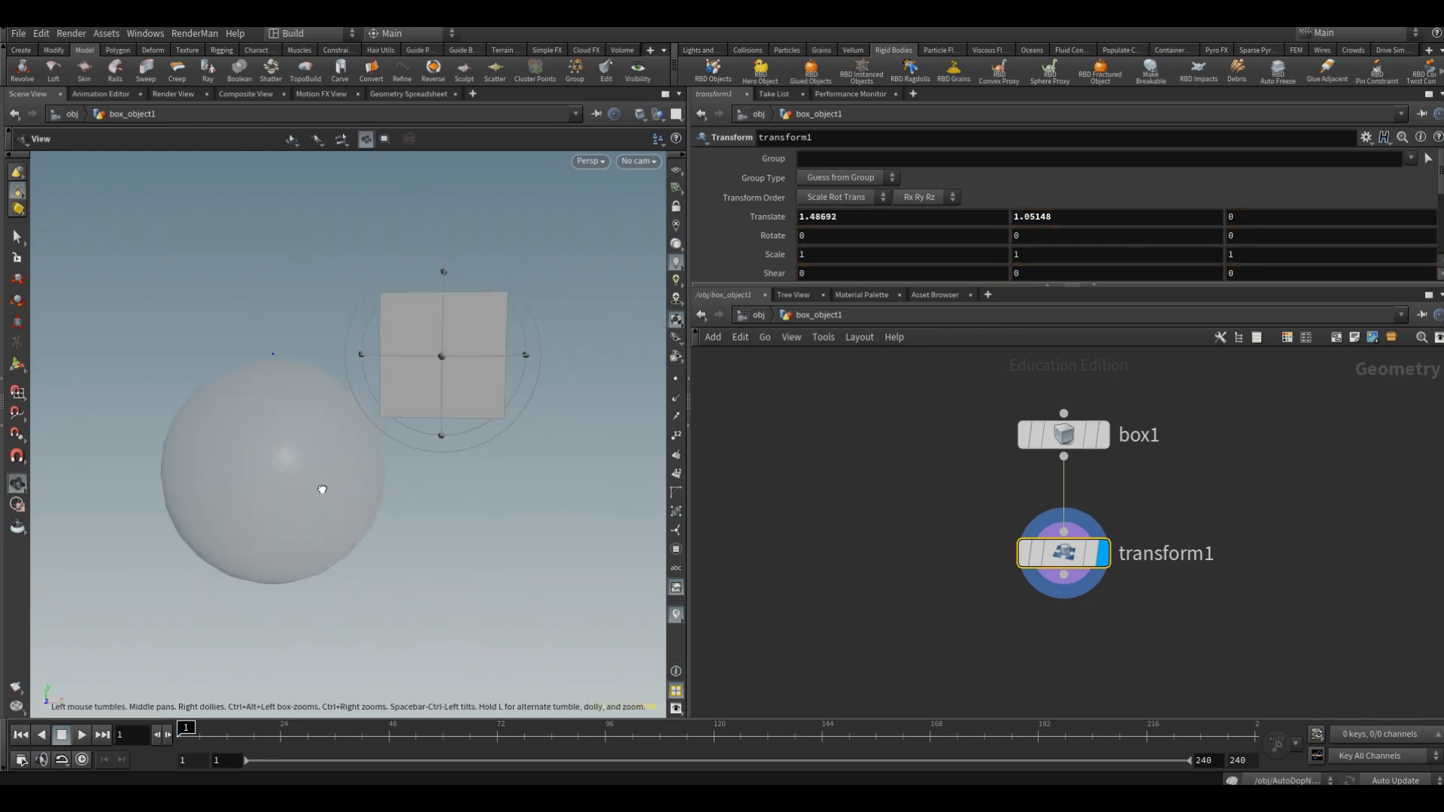
key("Return")
Step: Play the simulation while moving the box through the sphere's side, ending back at frame 1 with the box at about 1.5, 1.27, 0
left_click(83, 735)
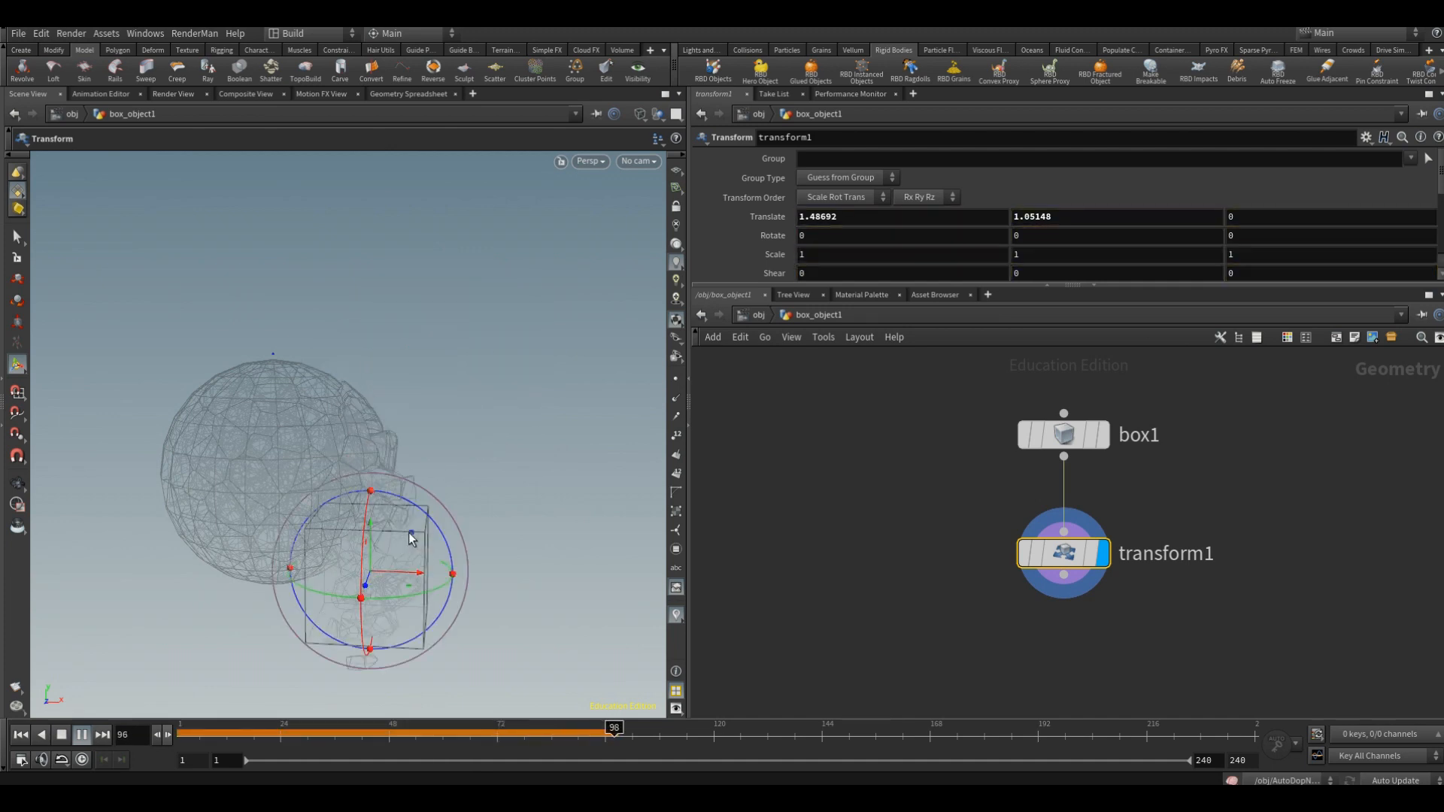
mouse_move(1102, 576)
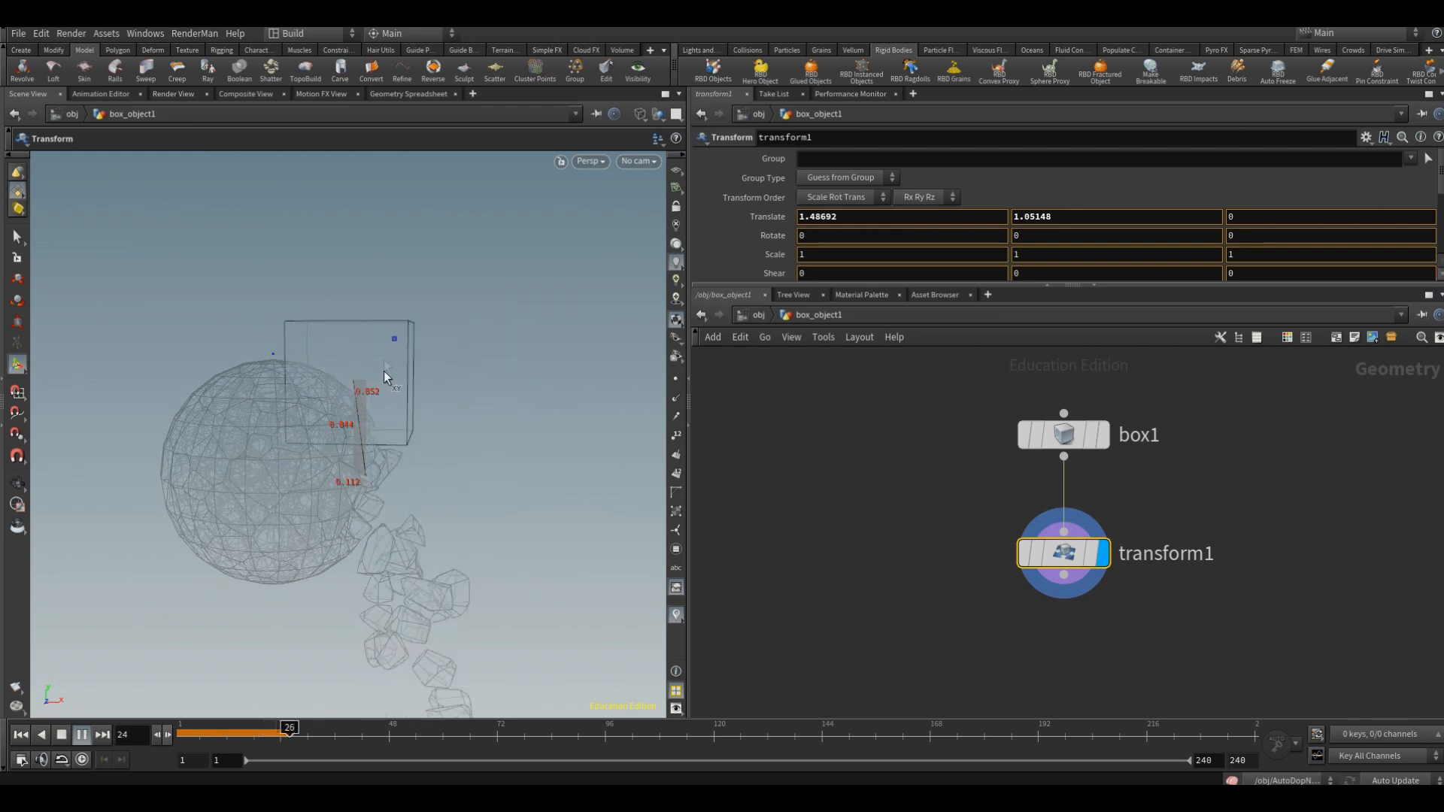
key("ctrl+Up")
key("w")
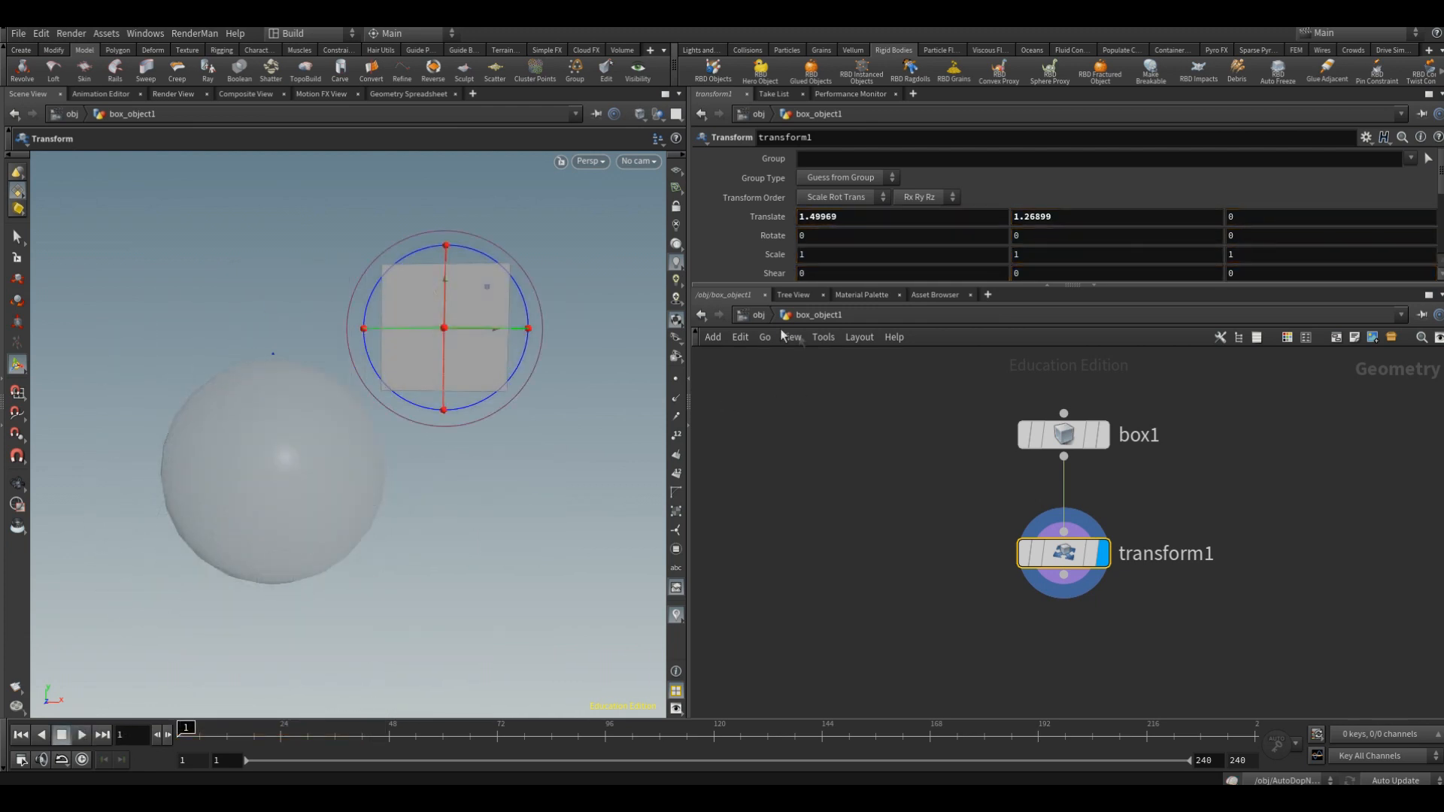
Step: Hide box_object1 at the object level, move its node closer to sphere_object1, and reopen its network
left_click(758, 314)
left_click(1219, 493)
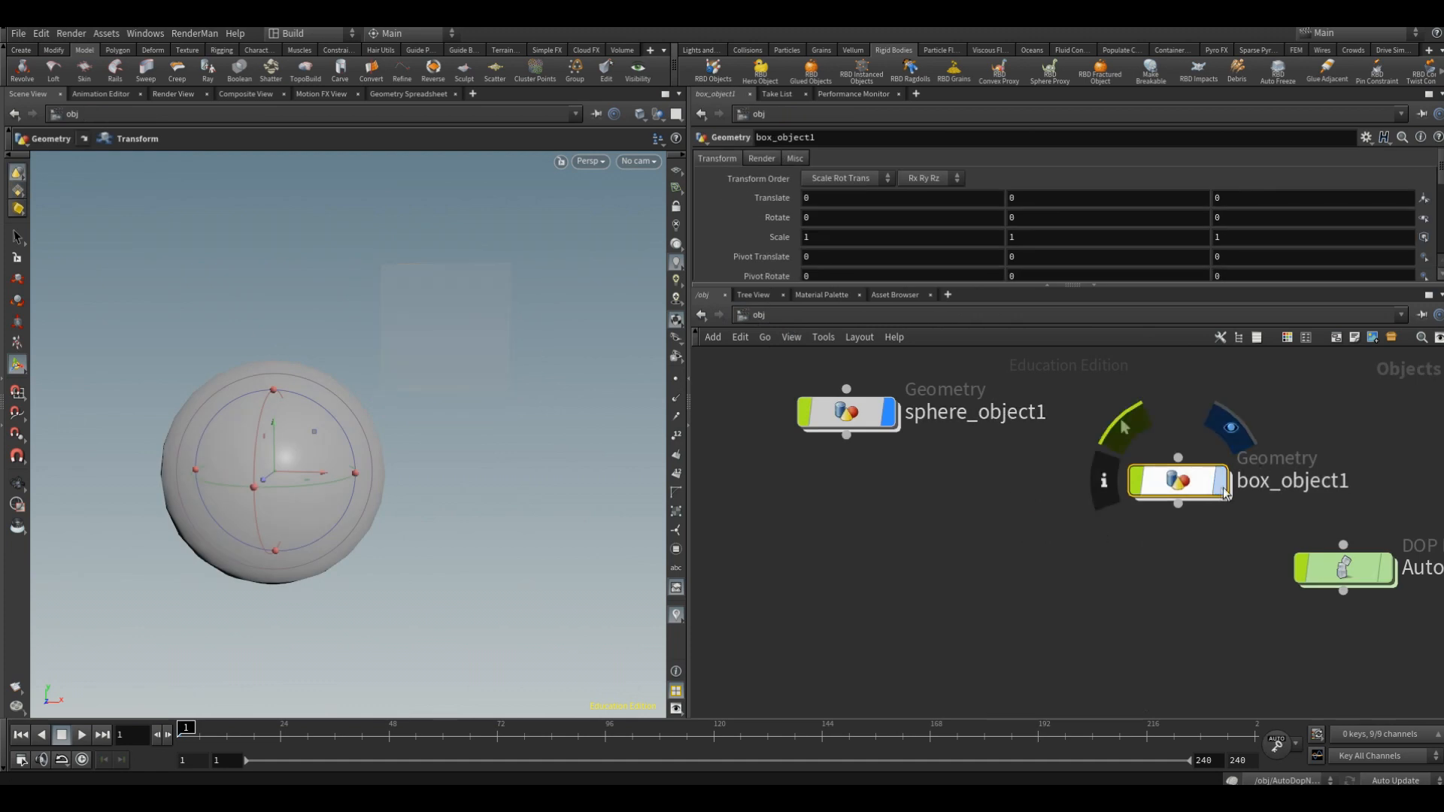
left_click_drag(1145, 477, 1044, 494)
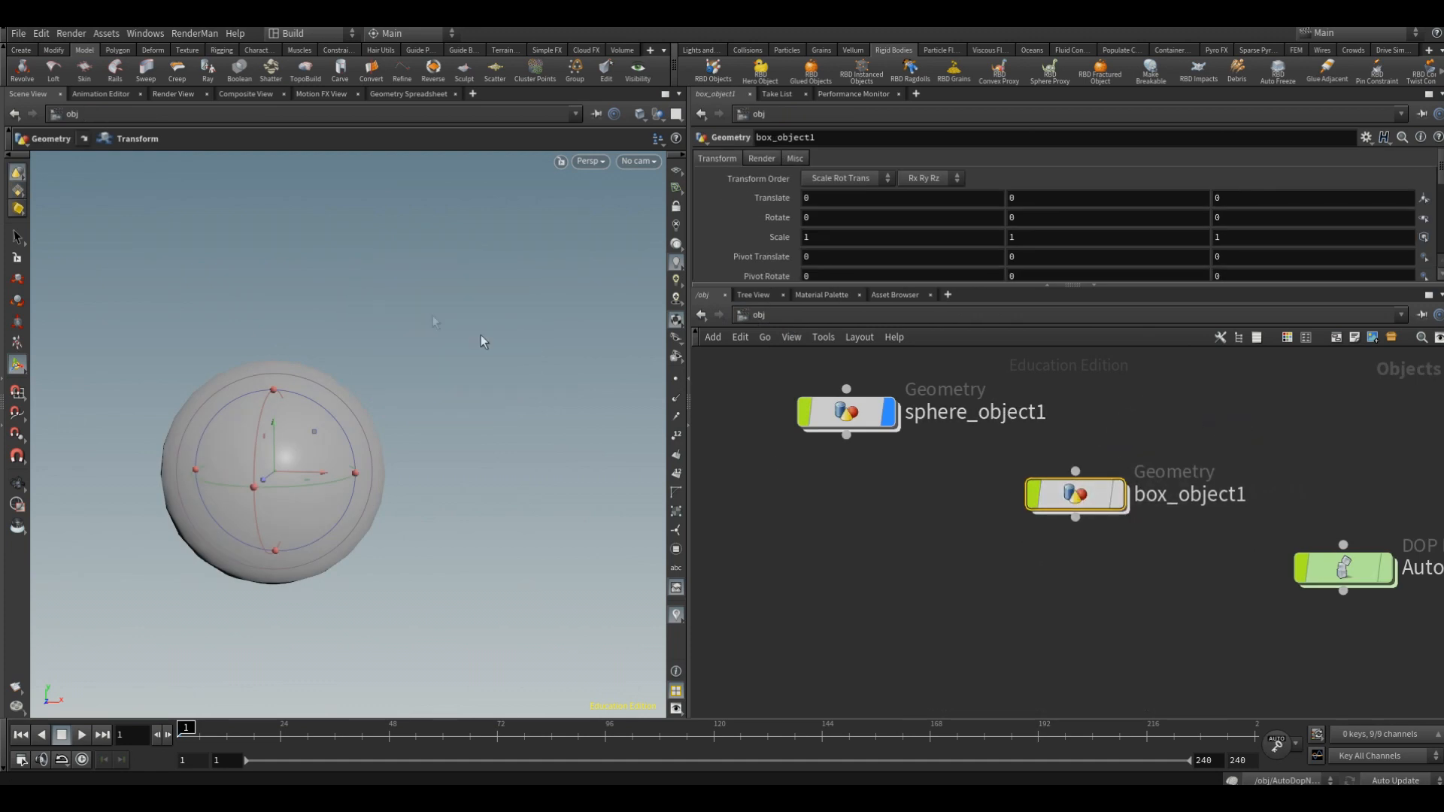
double_click(1074, 499)
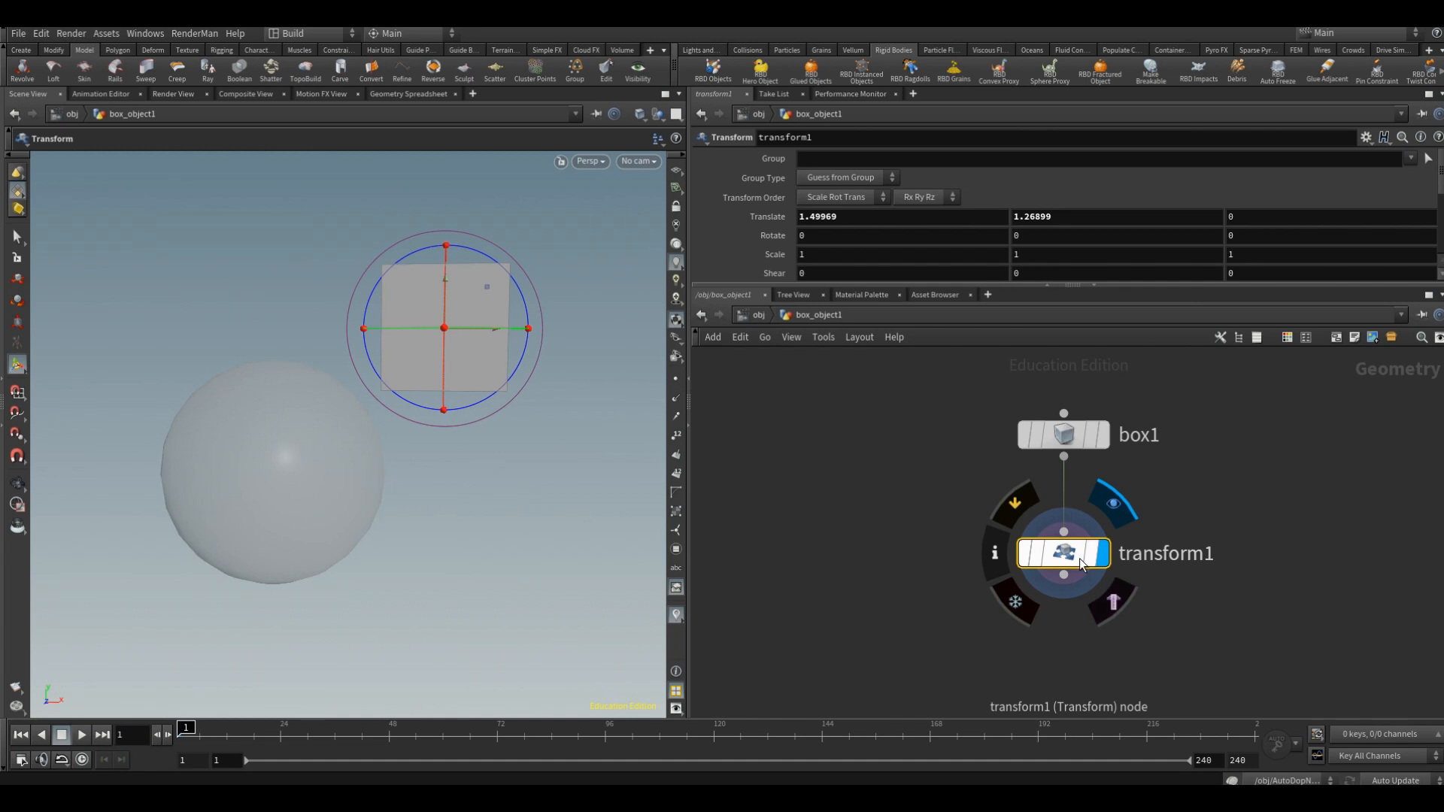
Step: Keyframe the box's translate at frame 1, and at frame 30 move it into the sphere to about 0.88, 0.53, 0
left_click_drag(434, 500, 449, 544, "alt")
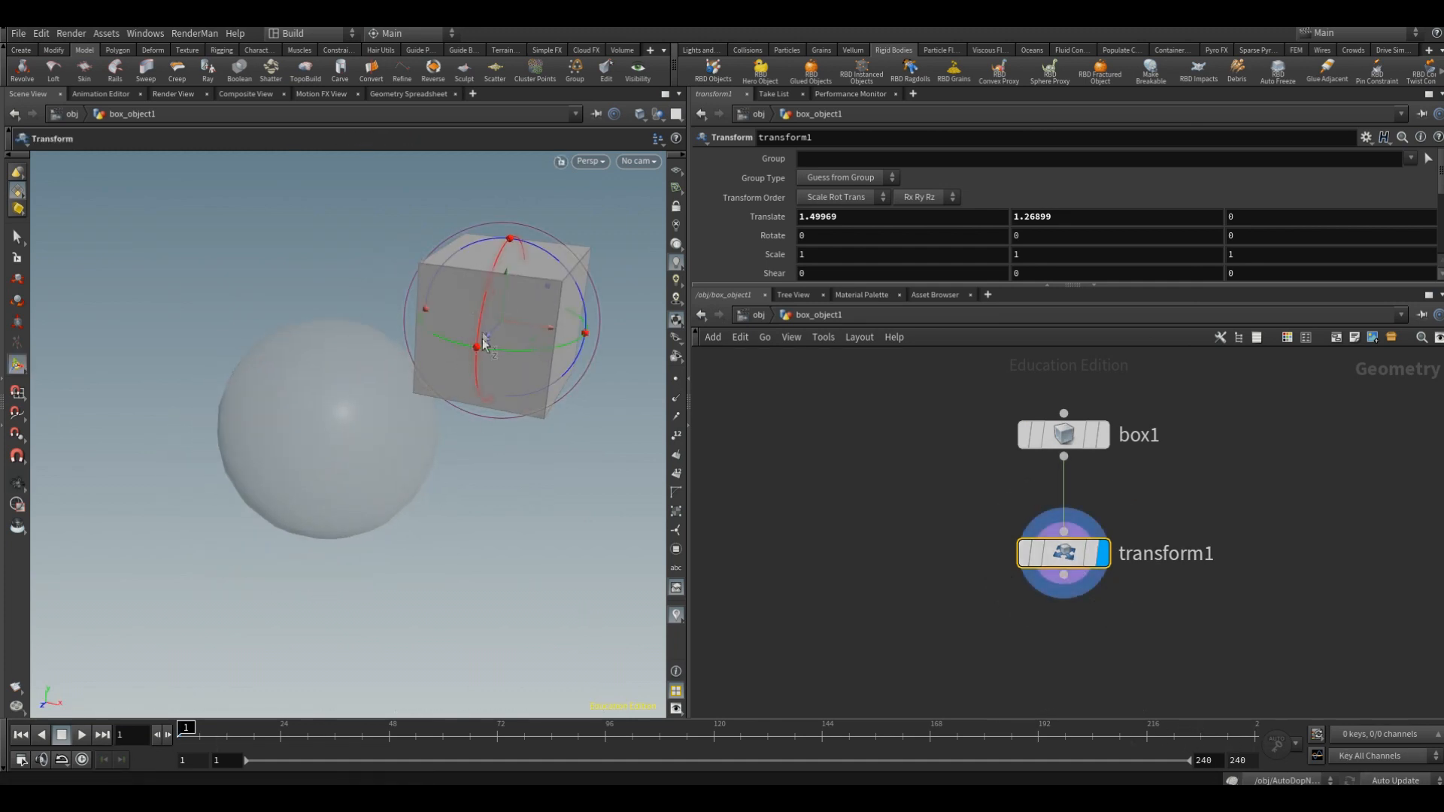
key("k")
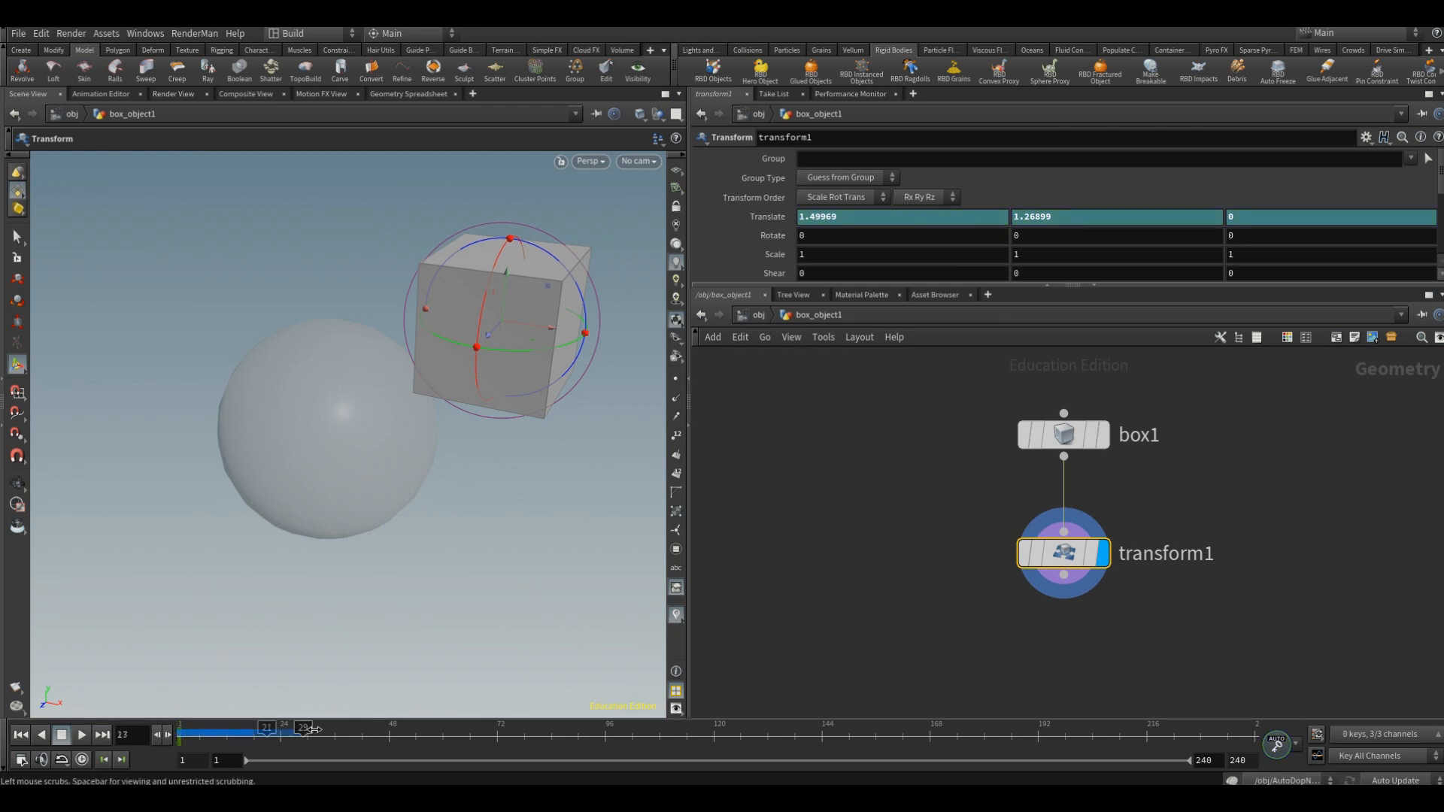
left_click_drag(547, 299, 460, 372)
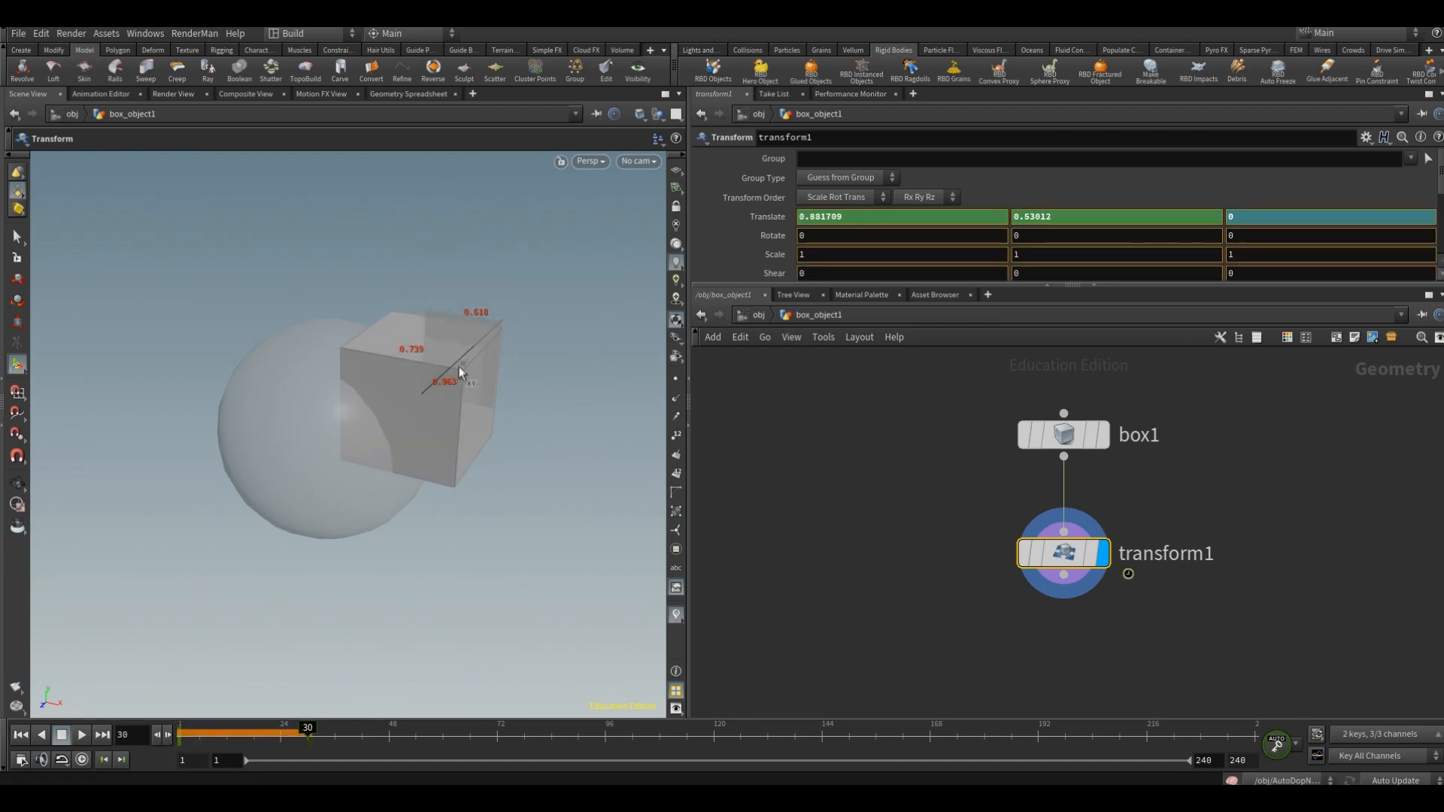
key("r")
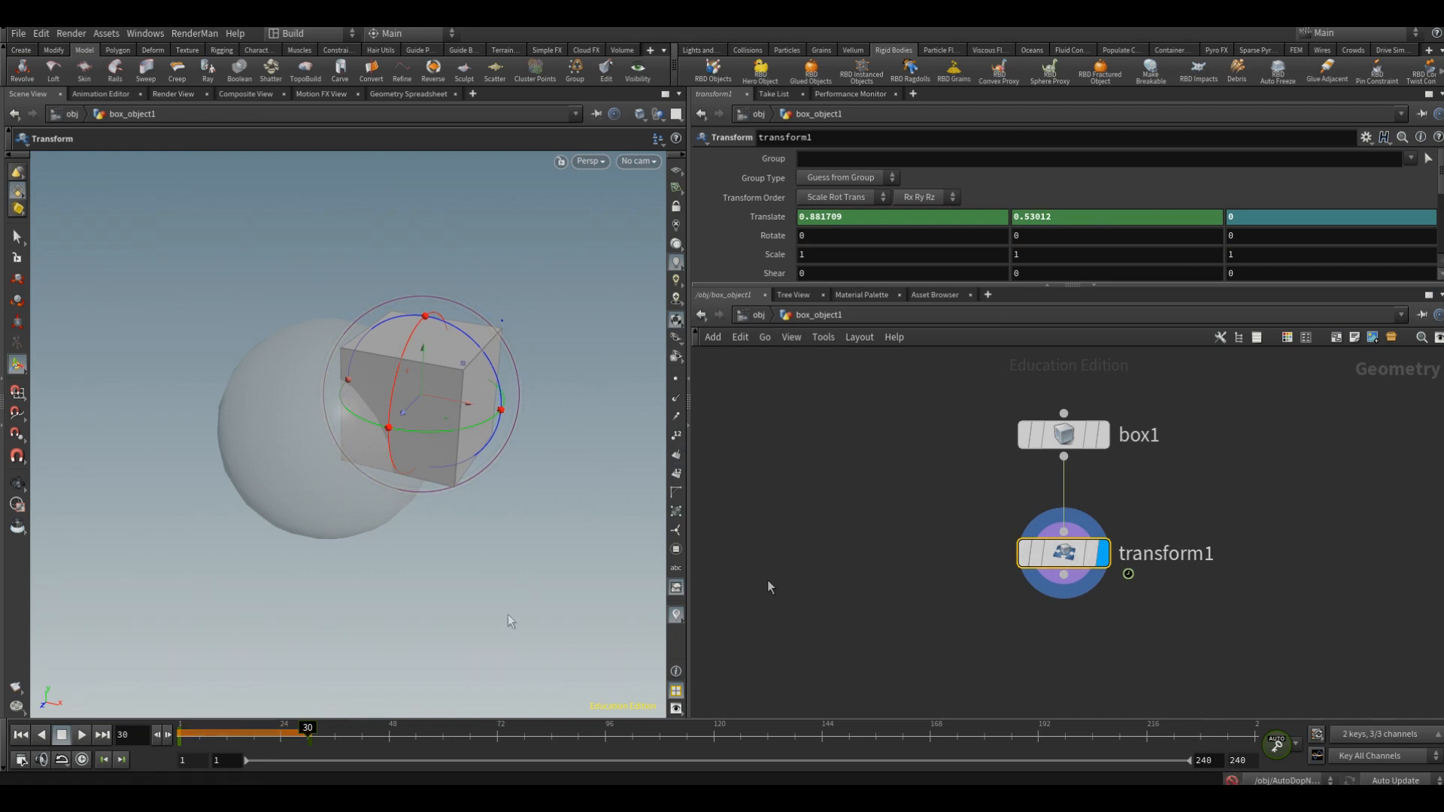
Step: Continue the box's animation at frames beyond 30 by moving it onward through the sphere
left_click_drag(312, 730, 598, 728)
left_click_drag(489, 730, 655, 729)
left_click_drag(410, 458, 199, 259)
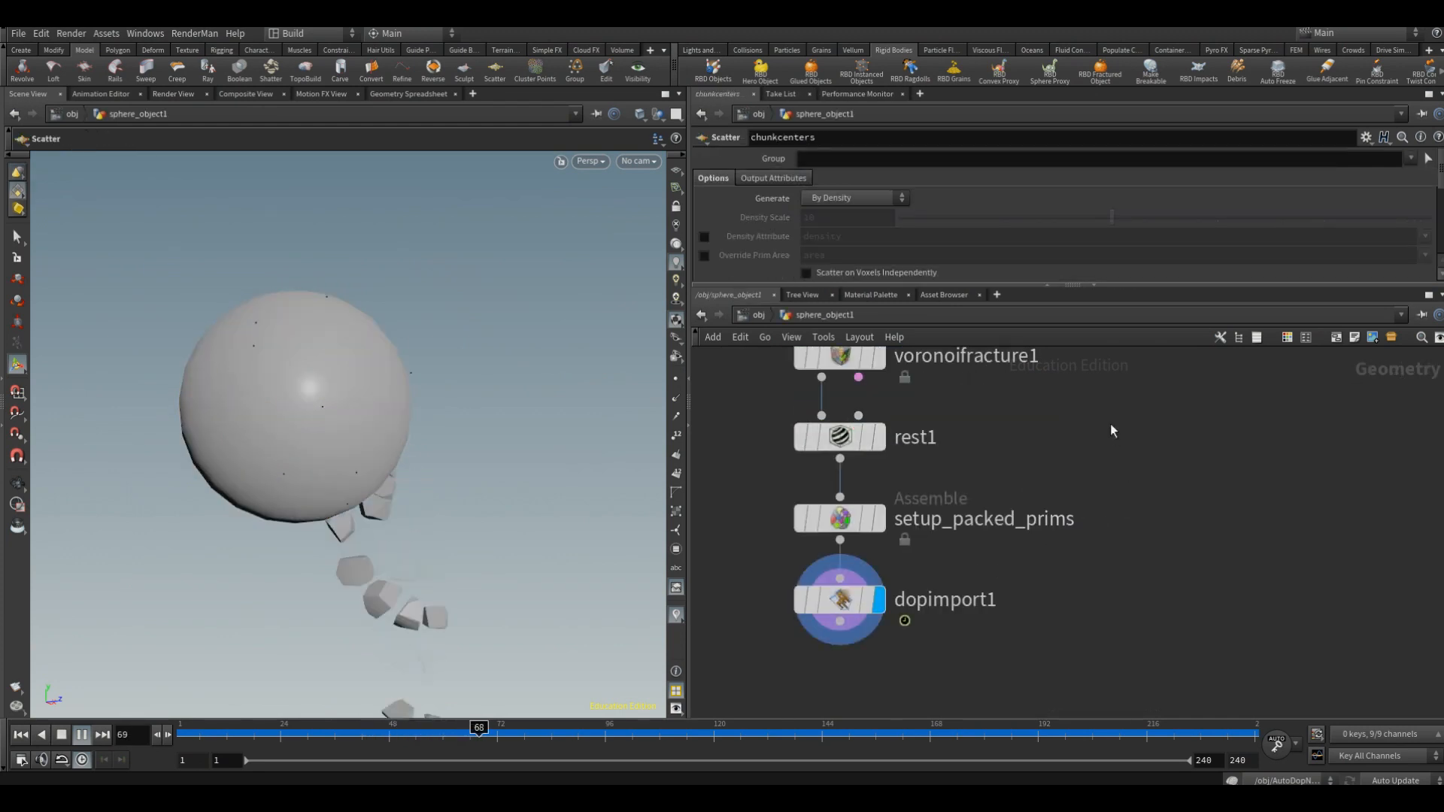
Step: Bring up the Force Total Count setting of the chunkcenters Scatter node in sphere_object1
scroll(1113, 428, "up", 3)
scroll(1128, 419, "up", 1)
scroll(1112, 206, "down", 3)
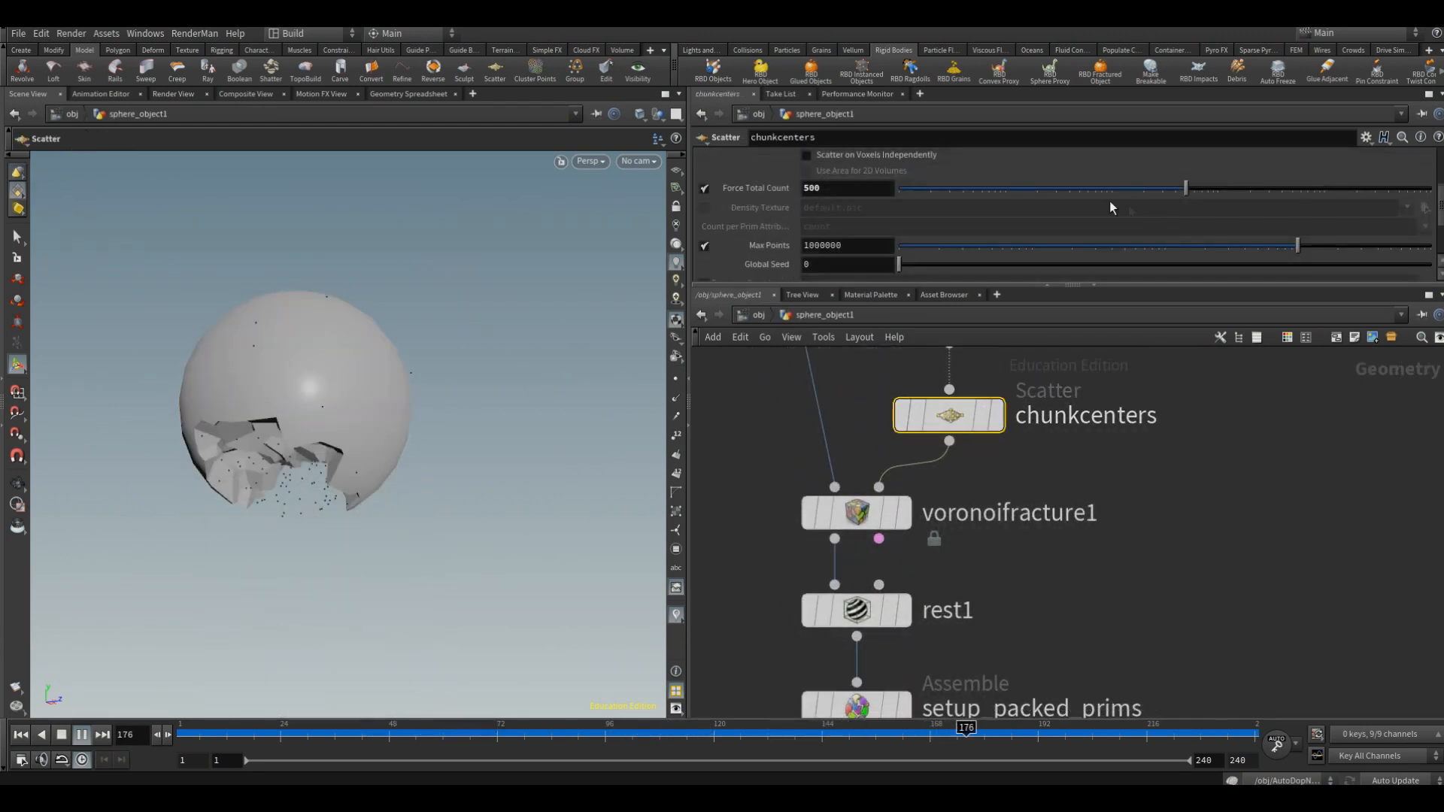